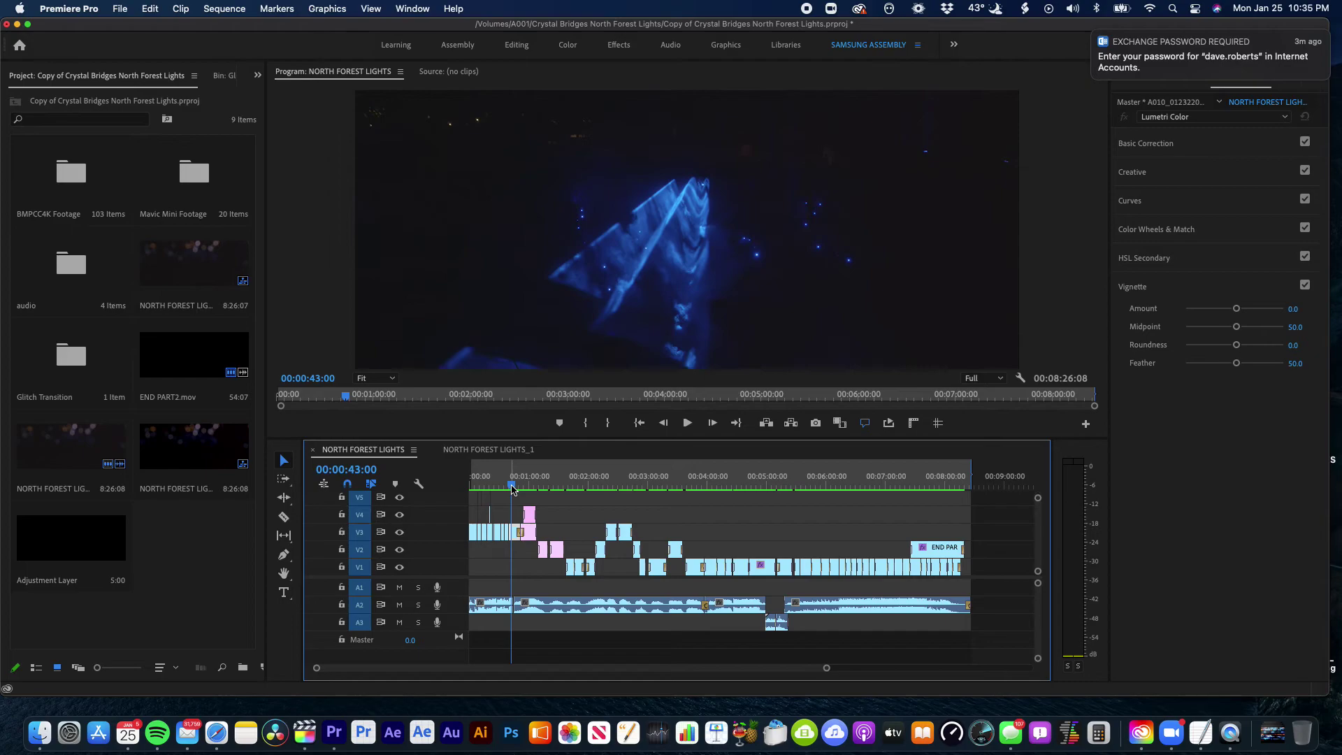
Return the playhead to the start of the NORTH FOREST LIGHTS sequence
drag(512, 488, 457, 487)
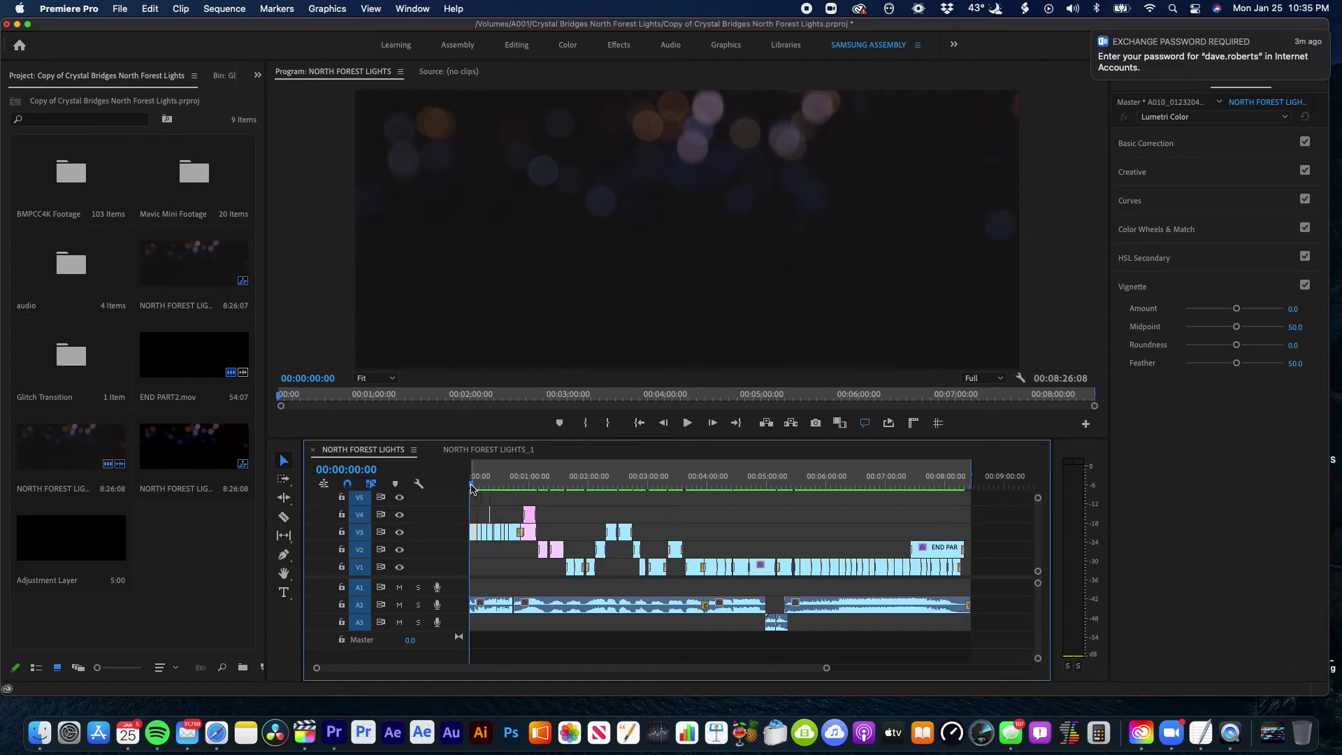
click(472, 486)
drag(473, 487, 467, 487)
Look into the BMPCC4K Footage bin, open the Mavic Mini Footage bin, and preview DJI_0265.MP4 up to about 15 seconds
double_click(78, 180)
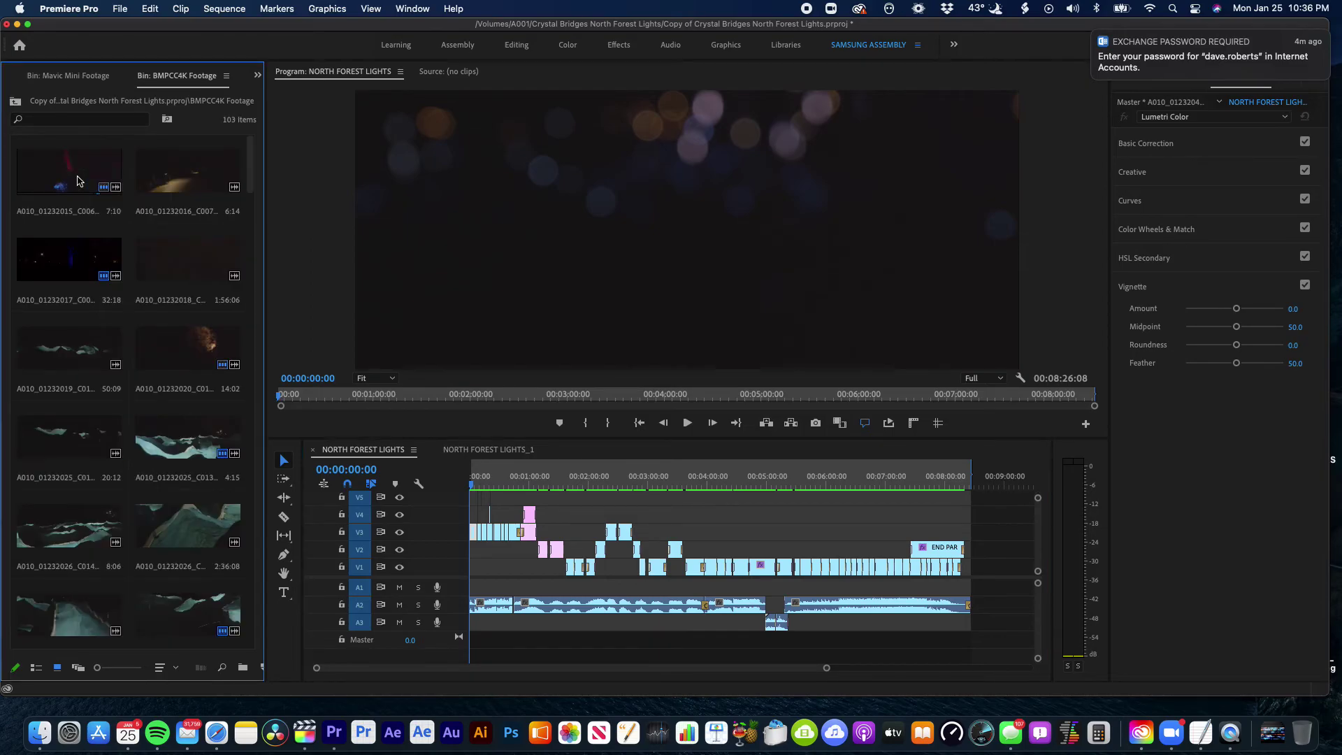
click(14, 102)
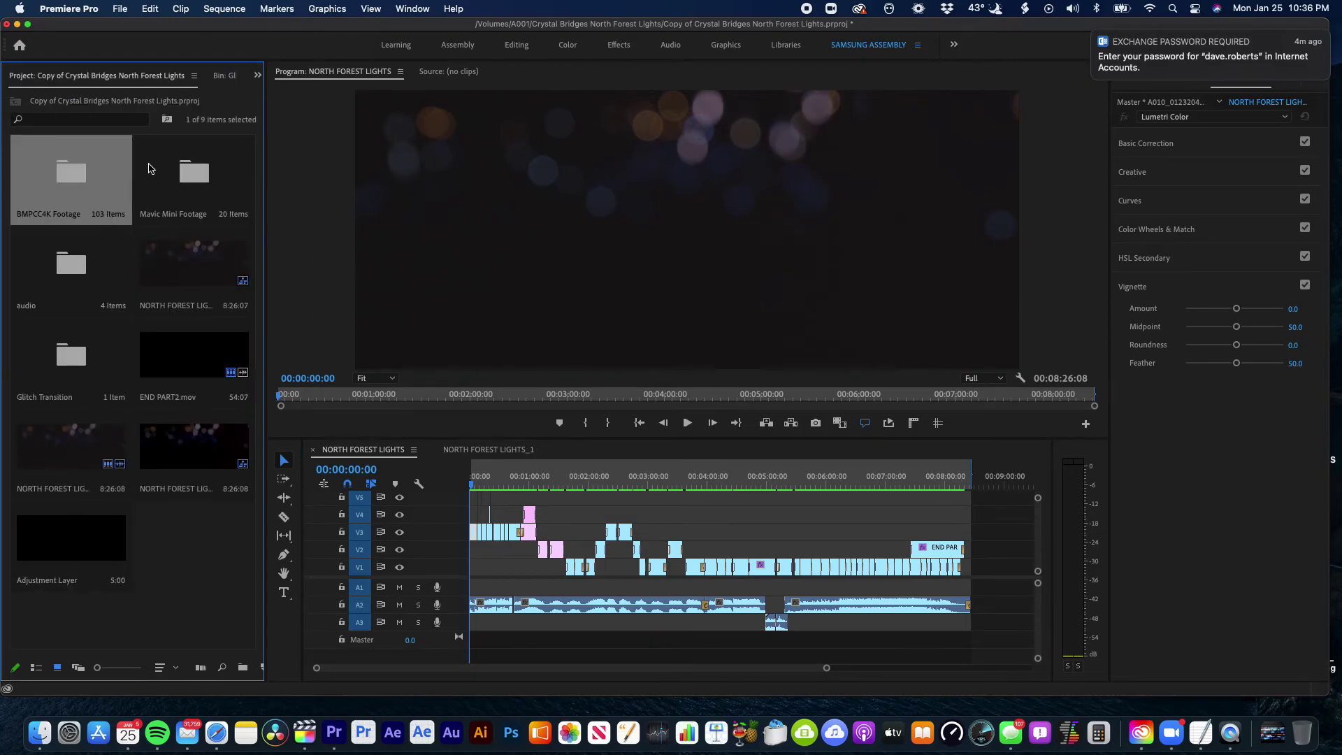
double_click(195, 176)
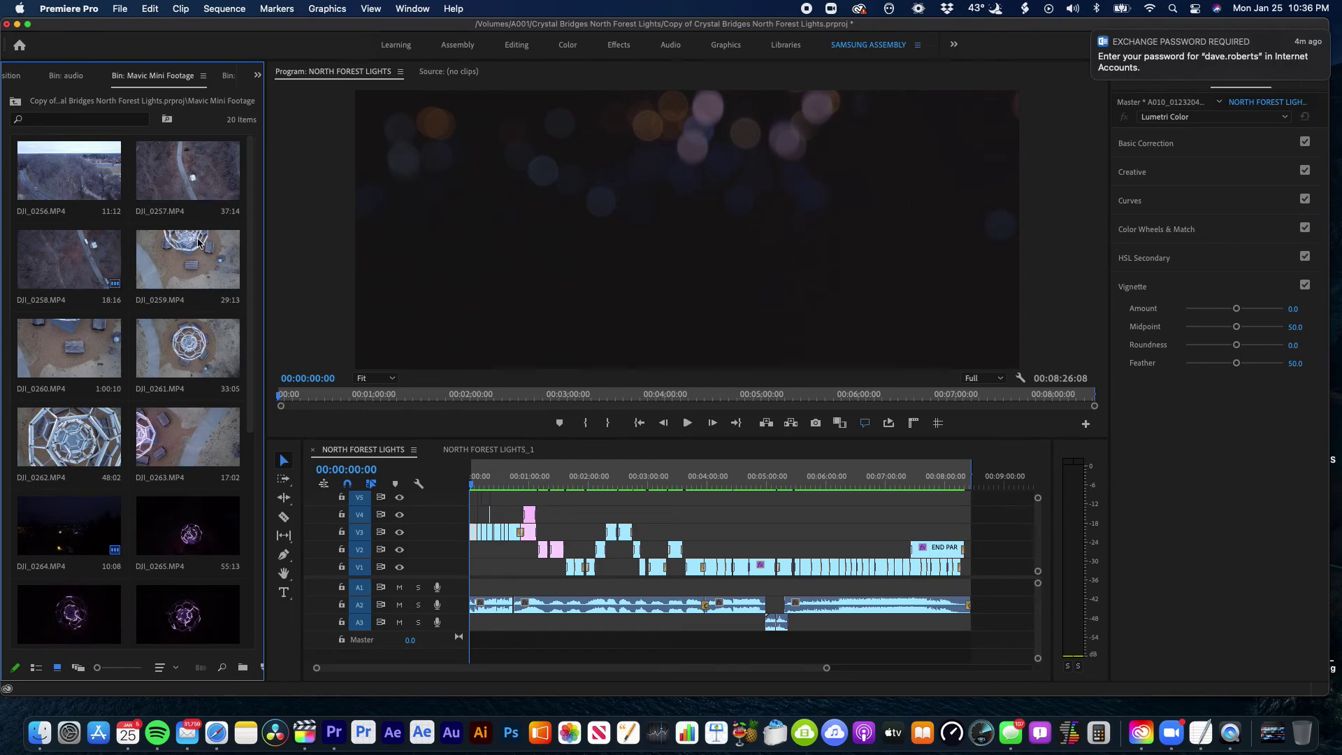
scroll(197, 243, down, 5)
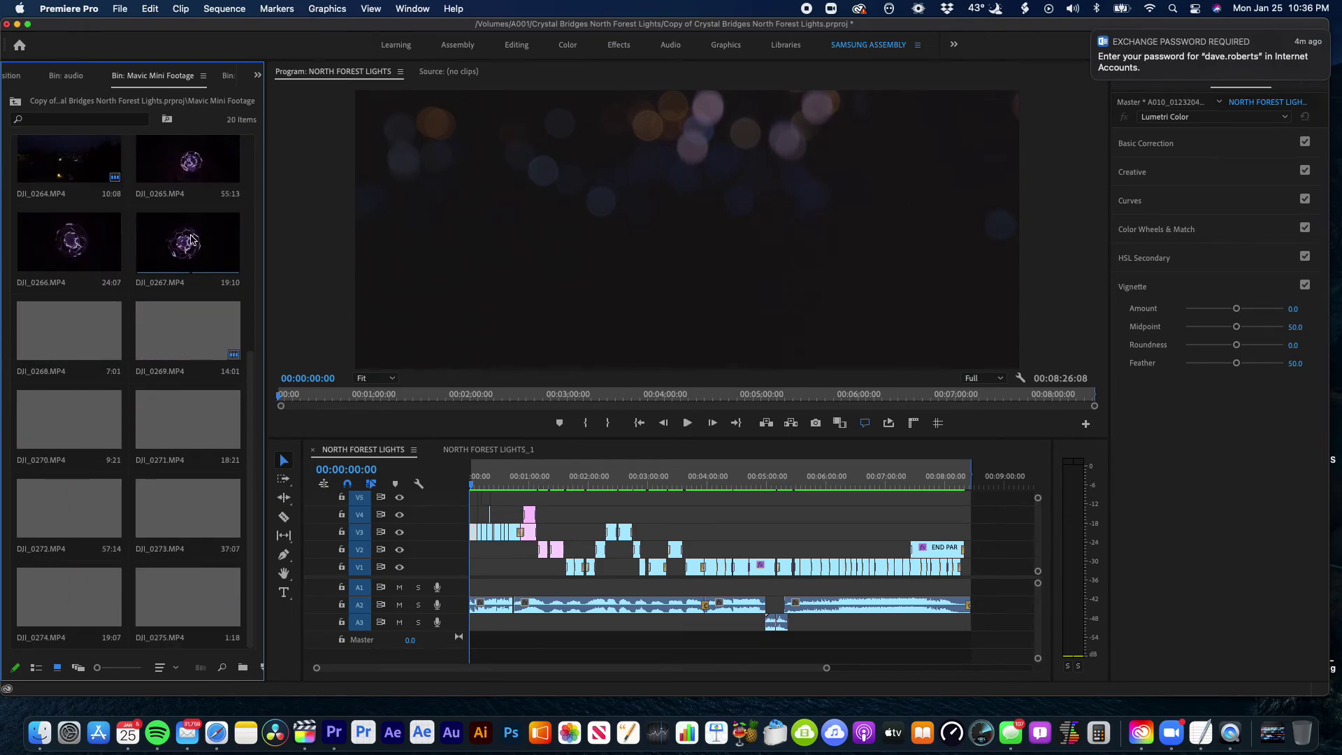
click(195, 176)
double_click(195, 176)
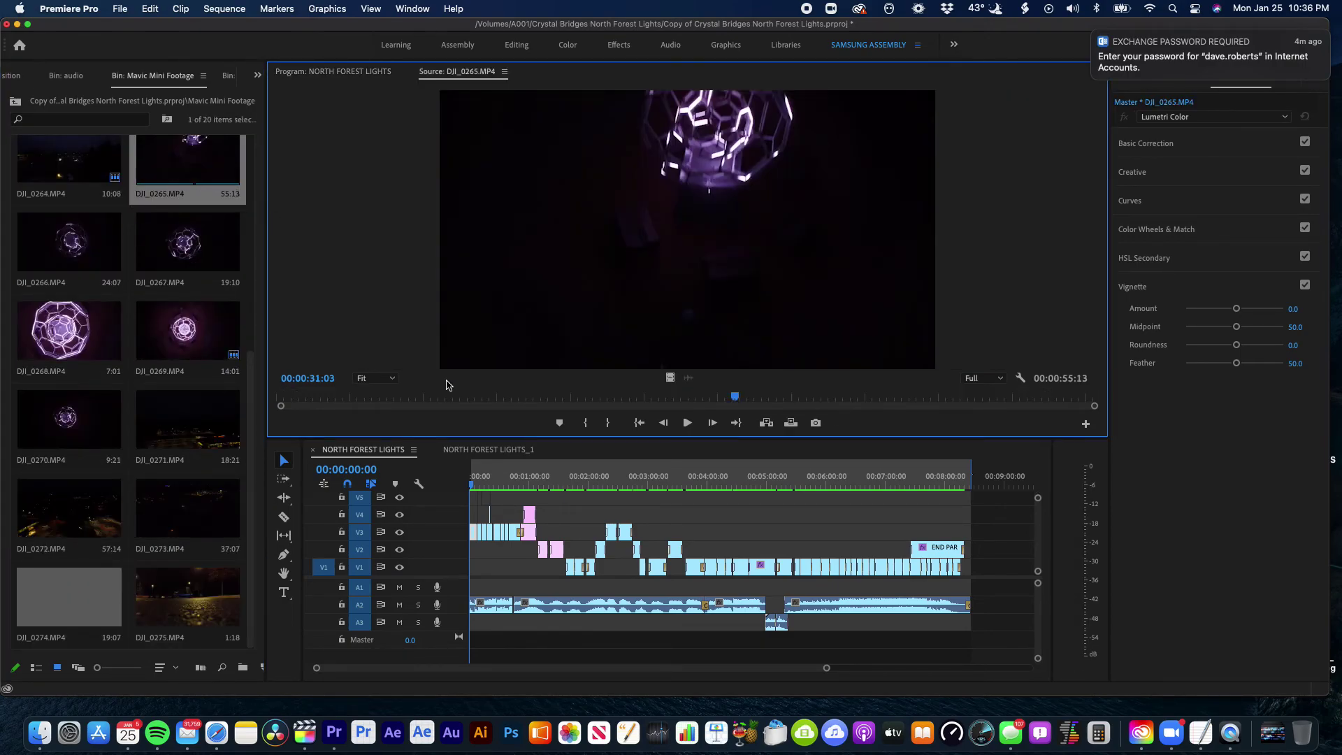
drag(453, 400, 500, 404)
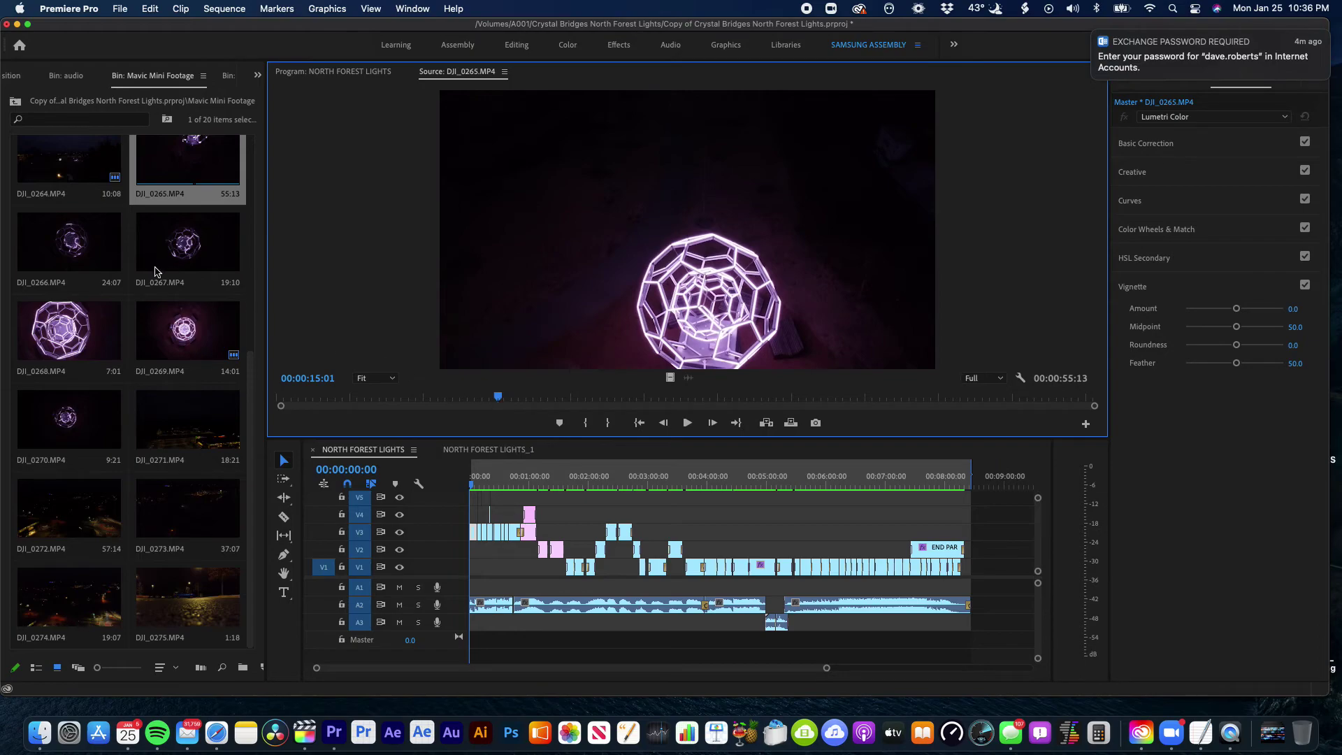
Go back to the BMPCC4K Footage bin and scrub through clip A010_01232025_C013.braw in the source monitor
click(18, 104)
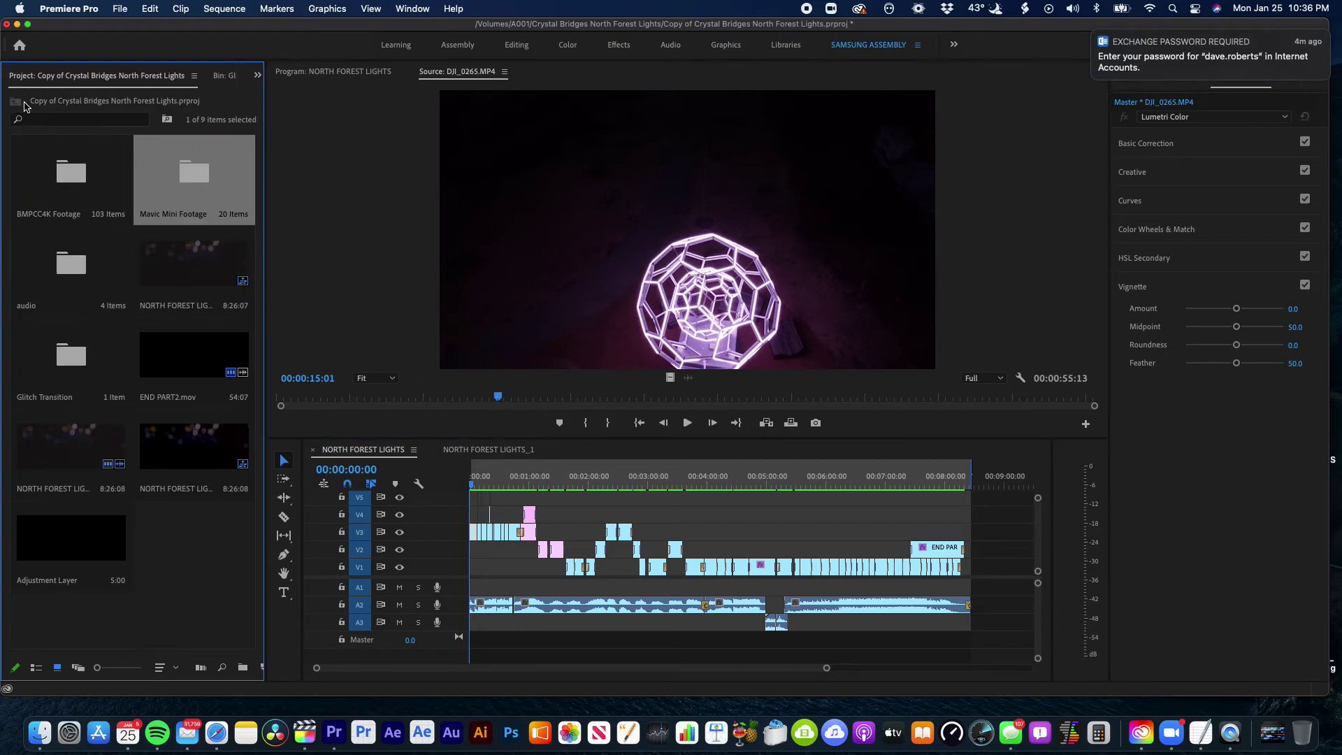
double_click(74, 175)
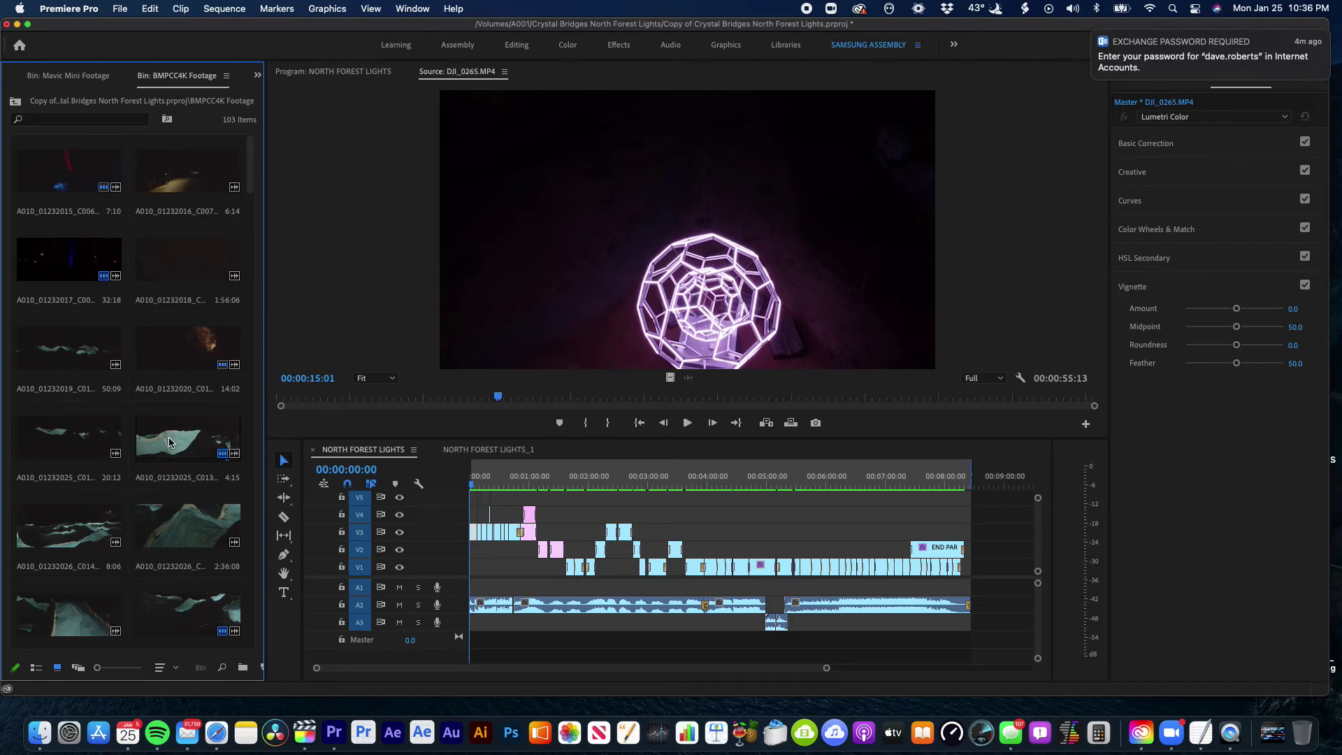
double_click(186, 442)
drag(323, 401, 560, 398)
Open clip A010_01232214_C097.braw of the colourful glass sculpture and scrub back and forth through it to examine the footage
scroll(140, 448, down, 20)
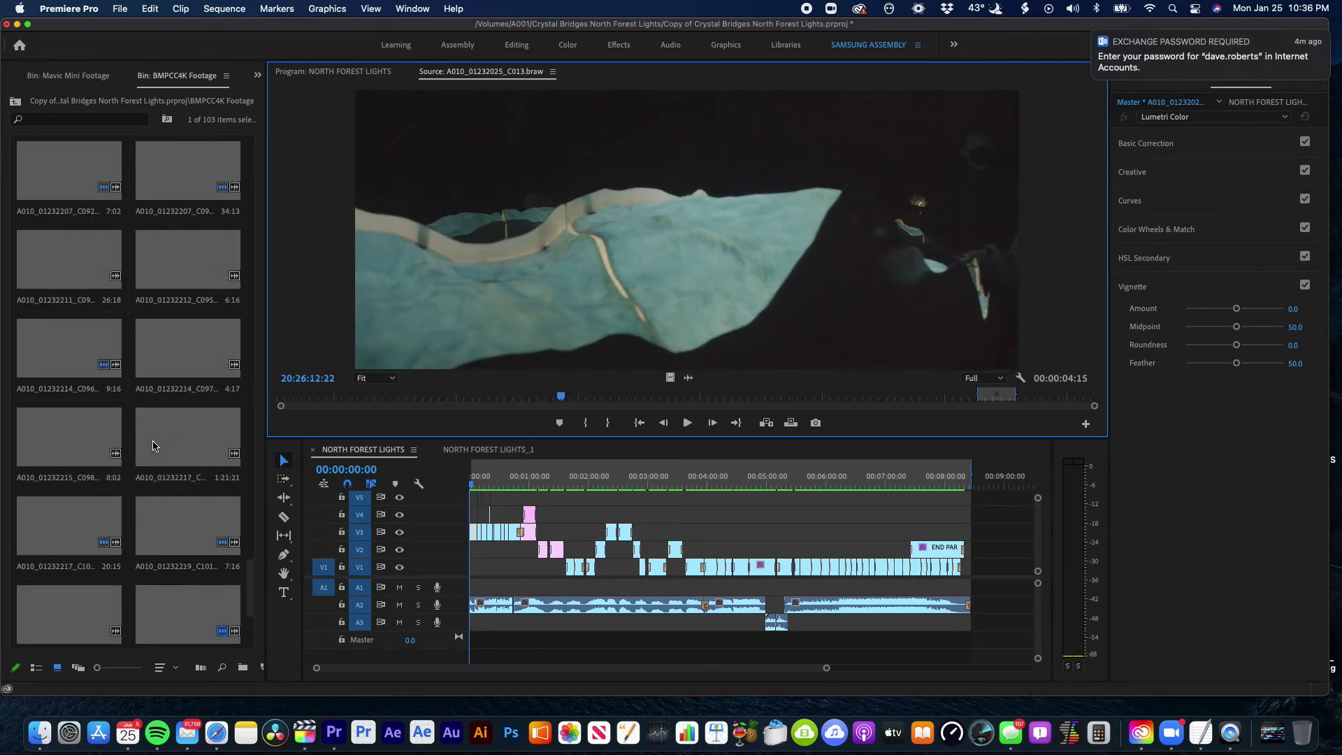
scroll(196, 447, up, 2)
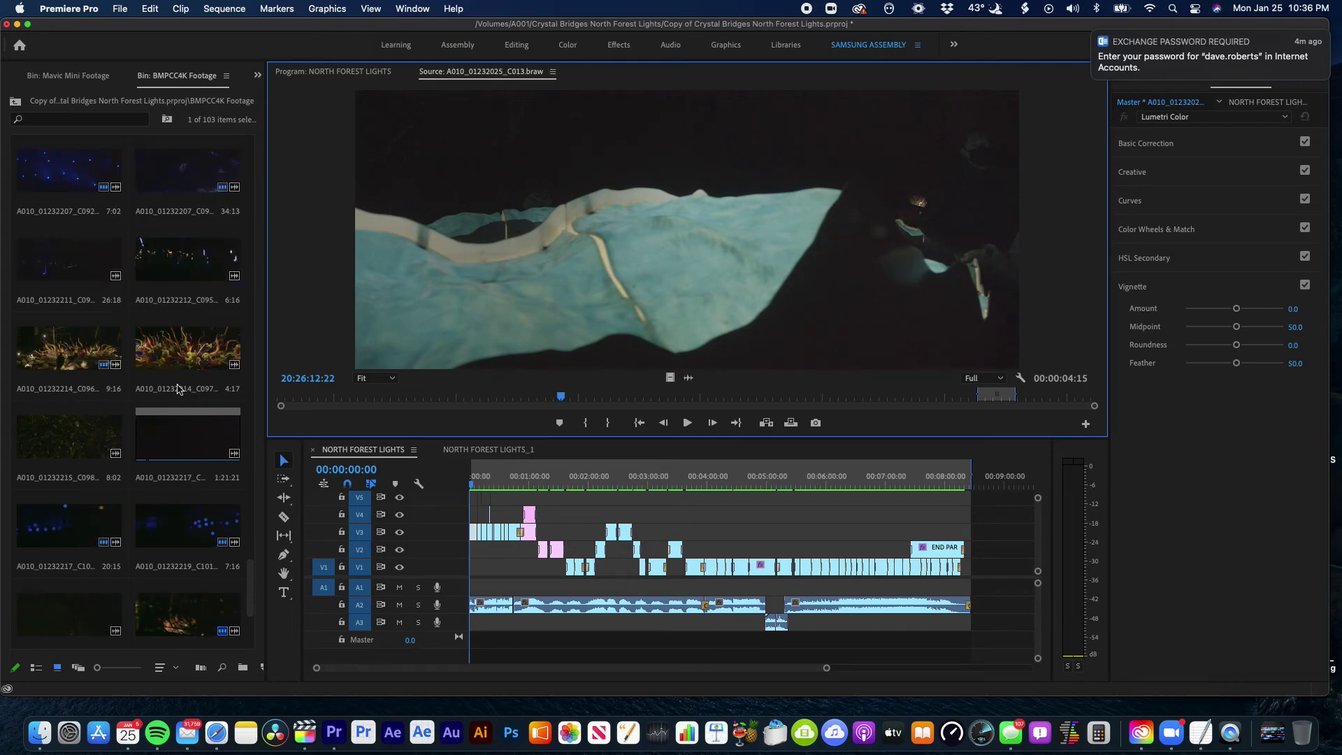
double_click(191, 365)
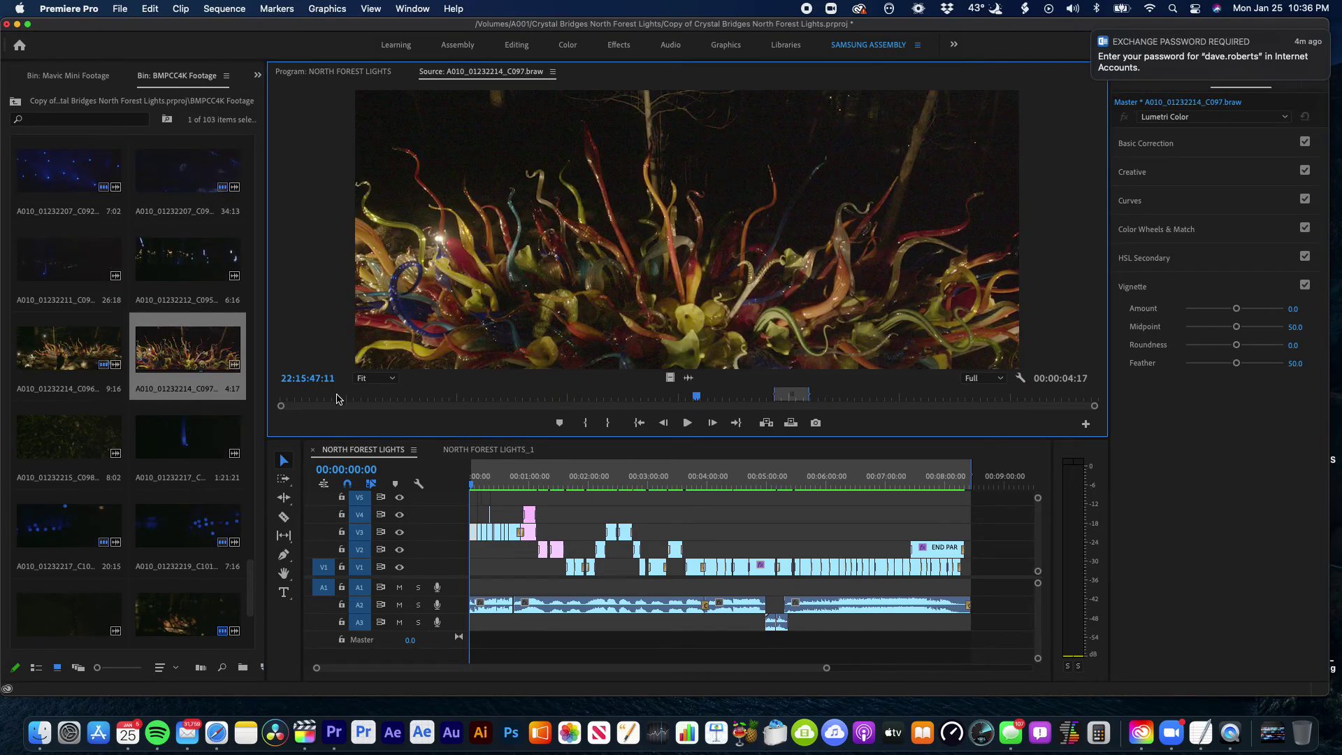
click(361, 397)
drag(362, 400, 626, 390)
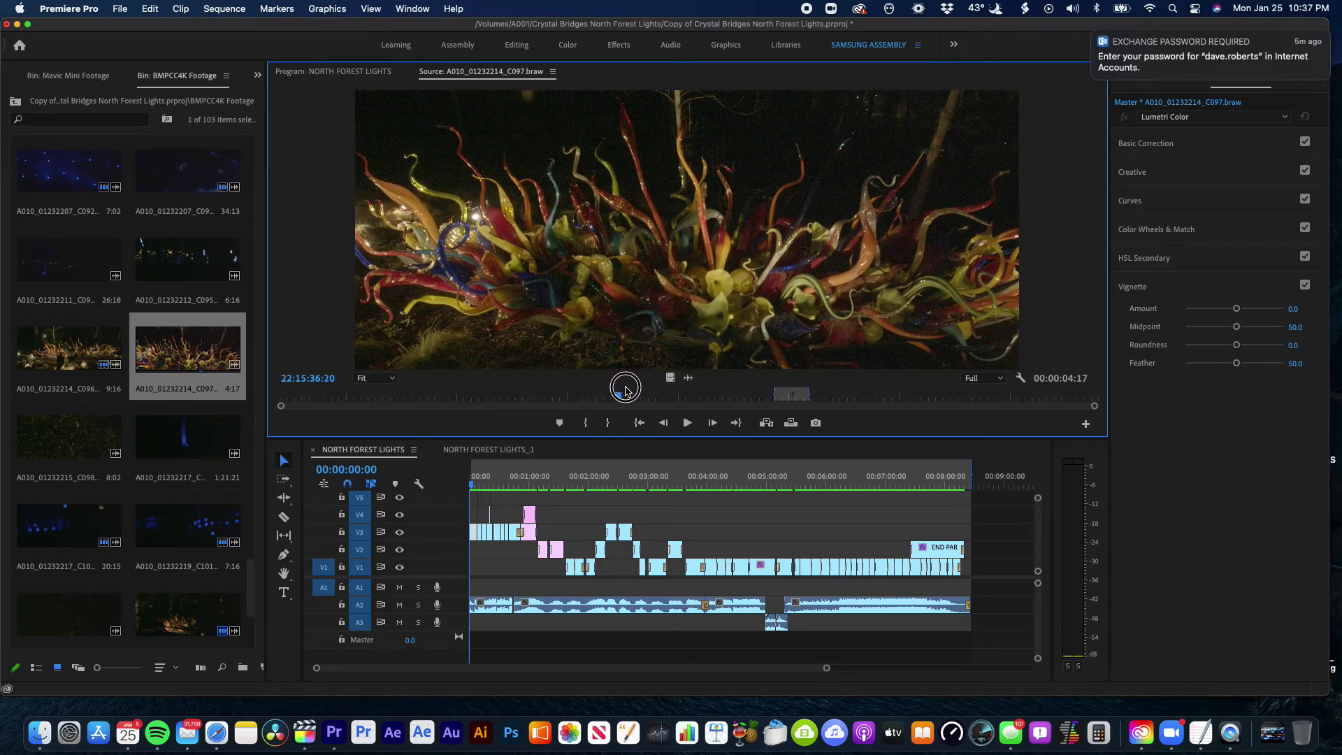
drag(768, 383, 698, 375)
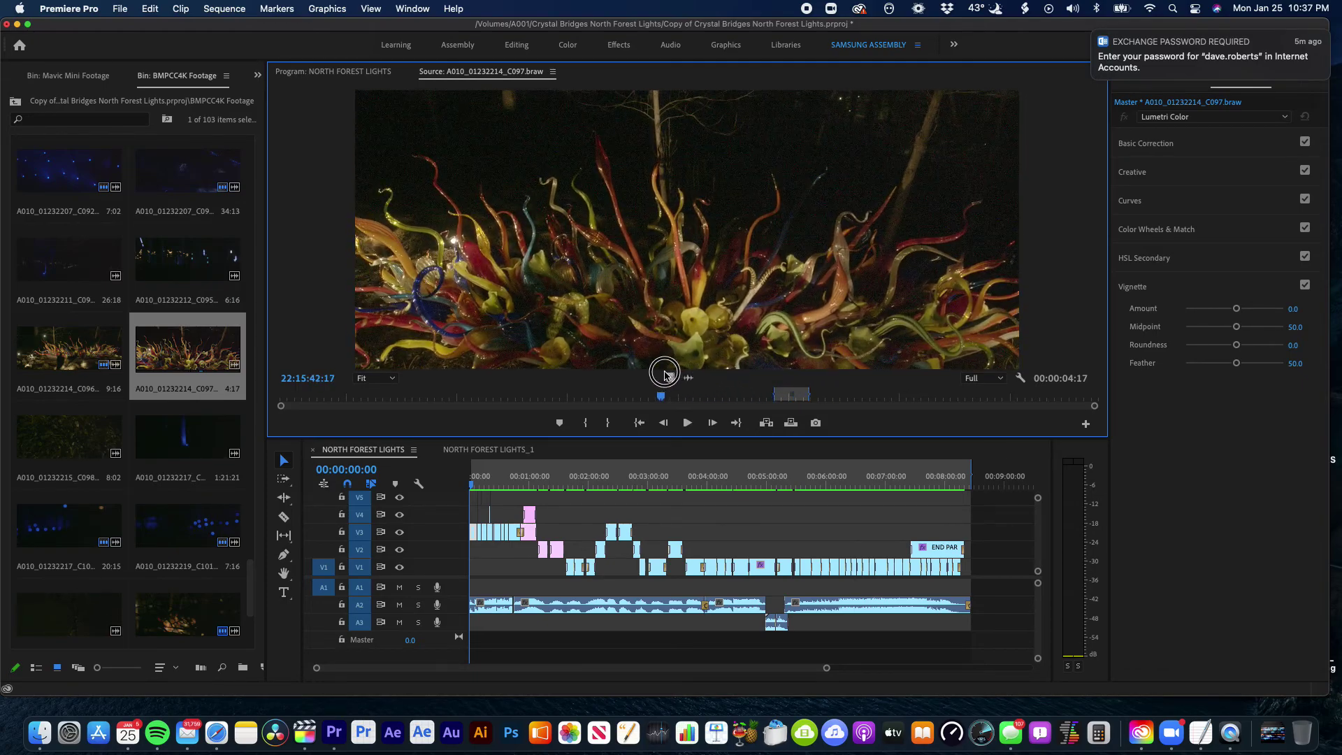
drag(547, 373, 632, 364)
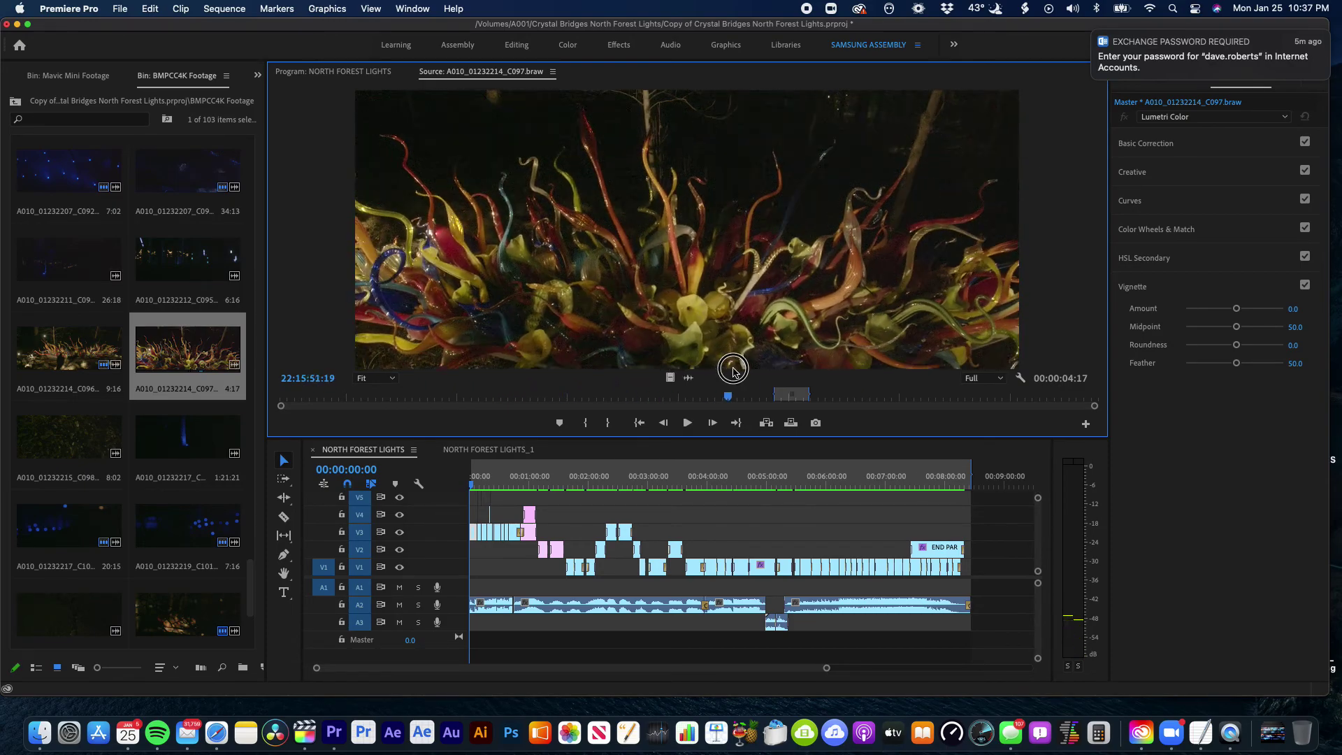
drag(771, 378, 597, 394)
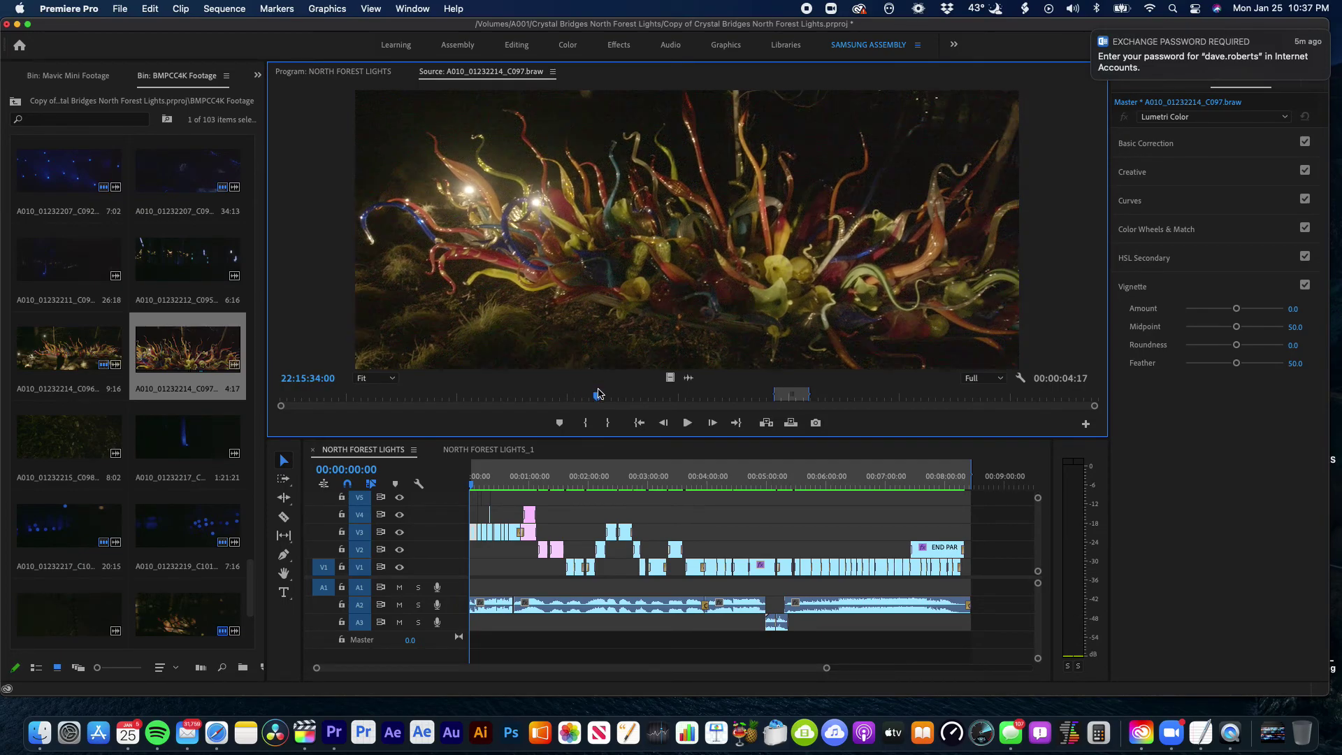
Preview the night-light clips A010_01232202_C087.braw and A010_01232158_C085.braw in the source monitor
scroll(177, 307, up, 4)
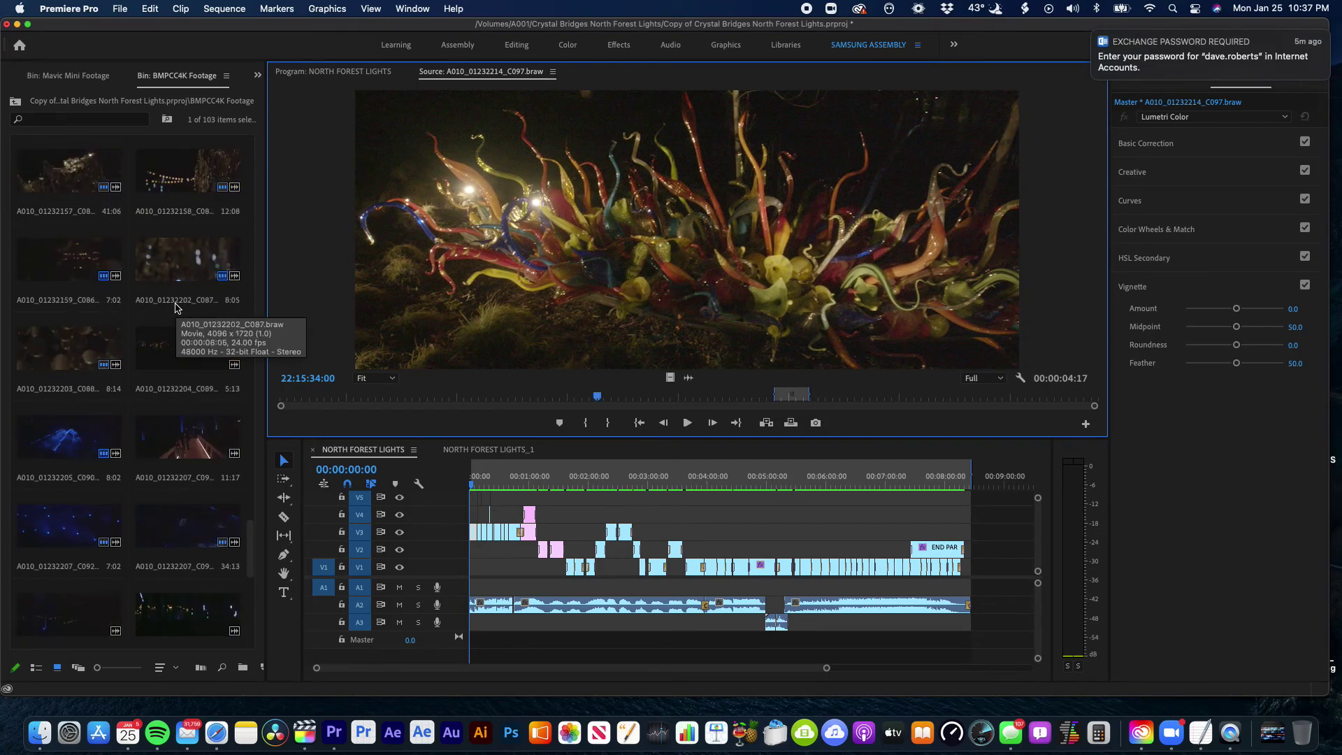
double_click(175, 307)
drag(377, 399, 677, 396)
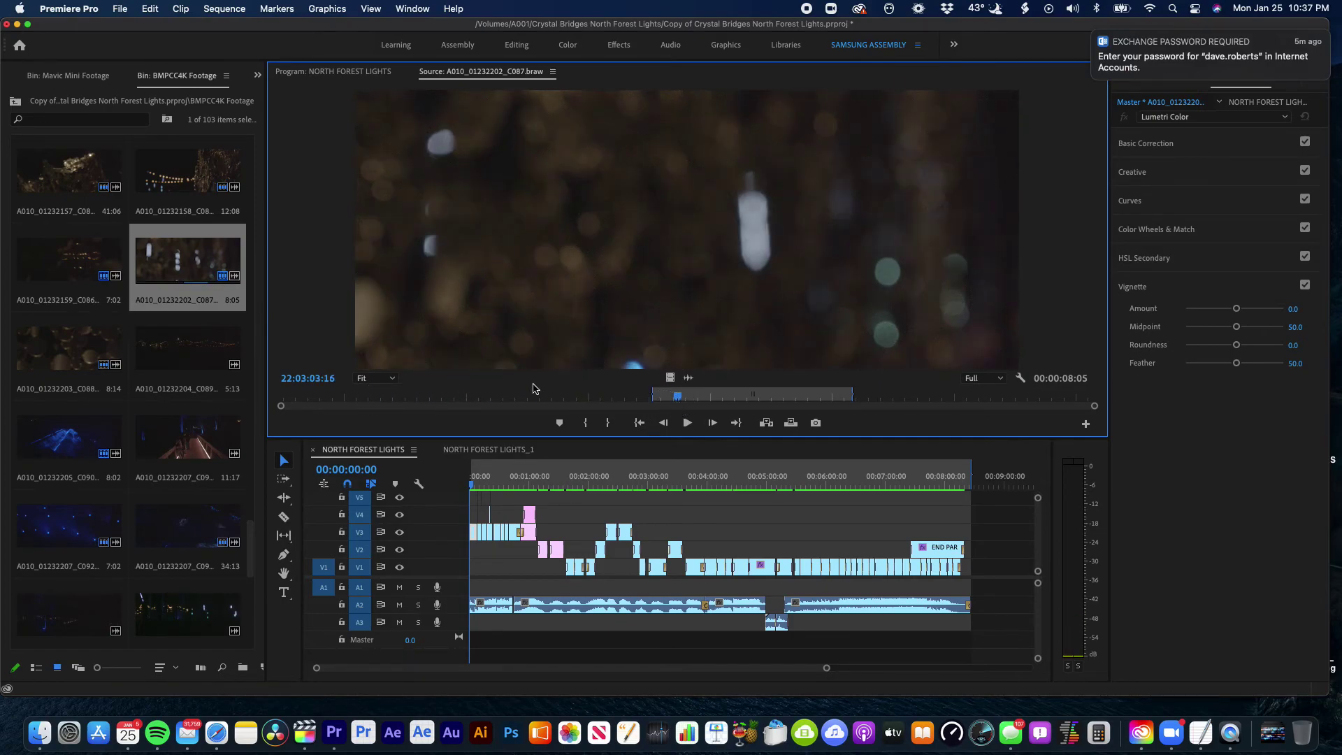
double_click(175, 184)
mouse_move(838, 398)
mouse_down()
mouse_move(811, 394)
mouse_move(899, 390)
mouse_move(846, 393)
mouse_up()
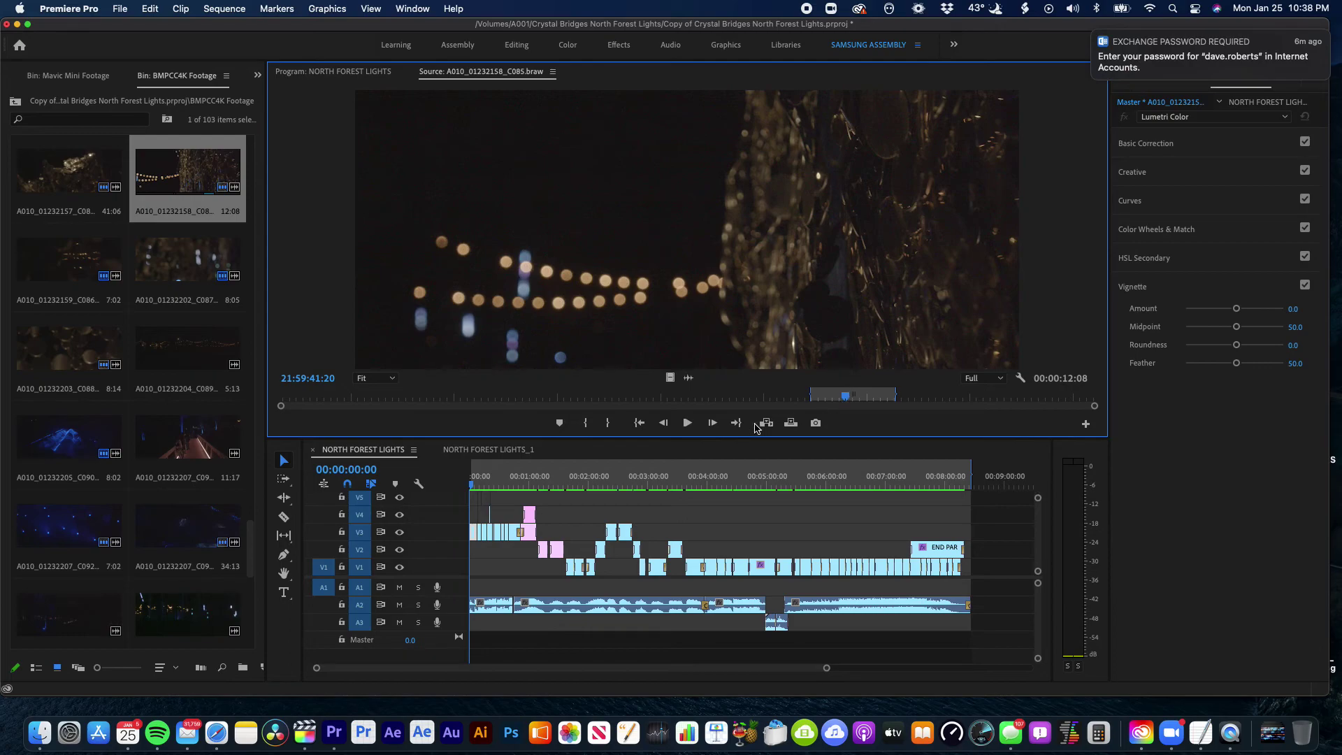
Switch to Safari and view the before-and-after noise reduction examples on the Neat Video home page
click(220, 734)
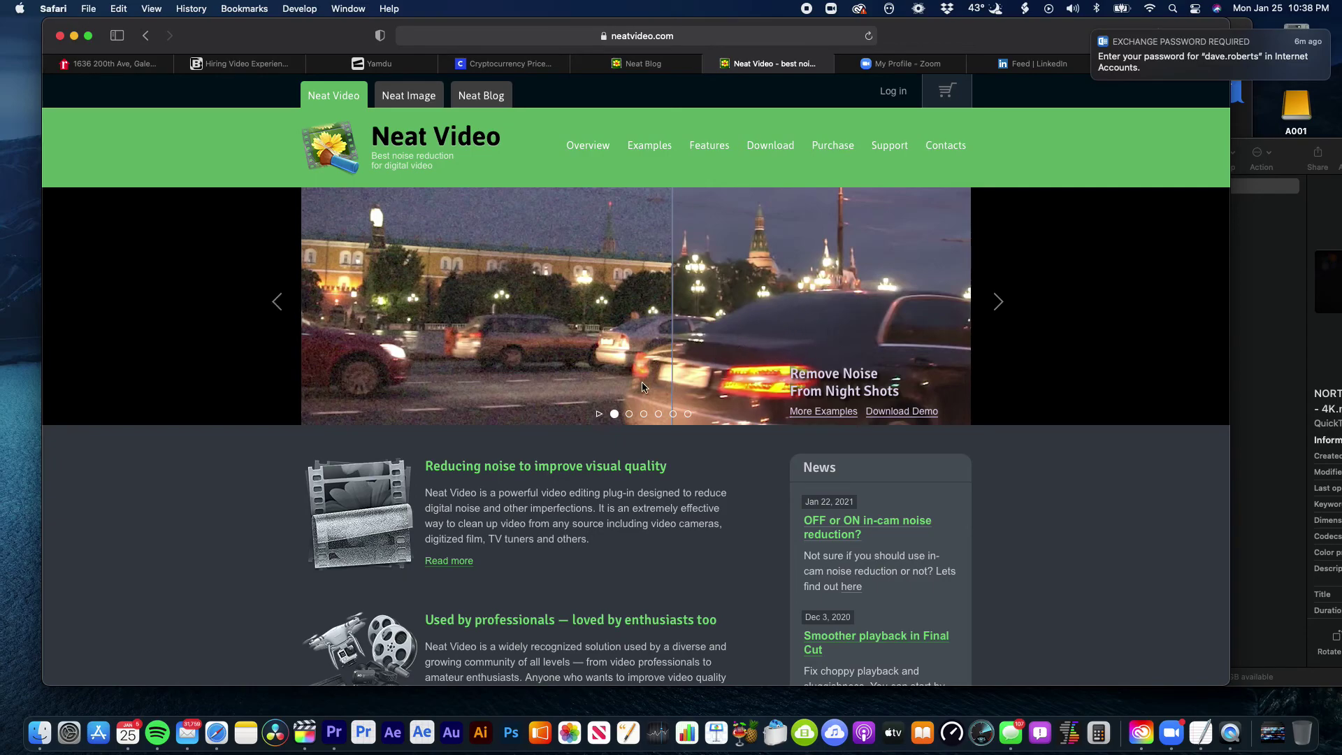
click(599, 415)
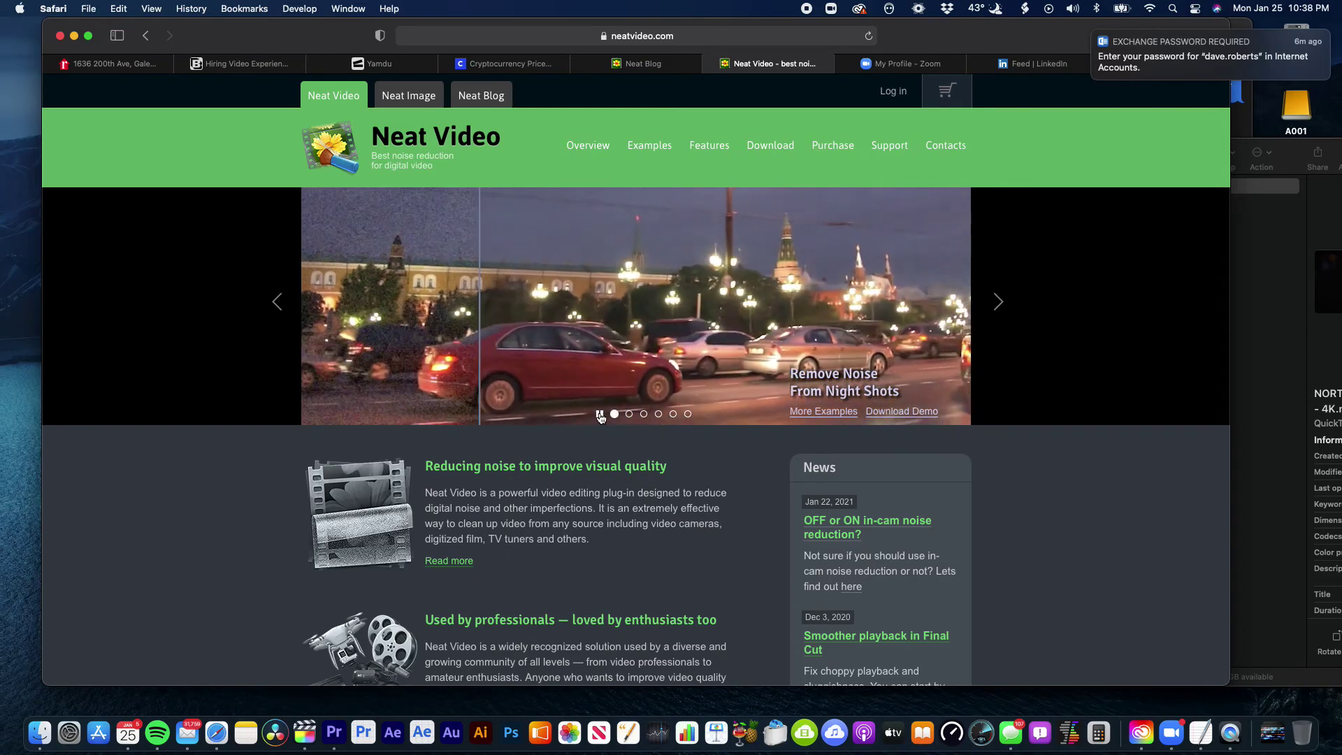
click(599, 414)
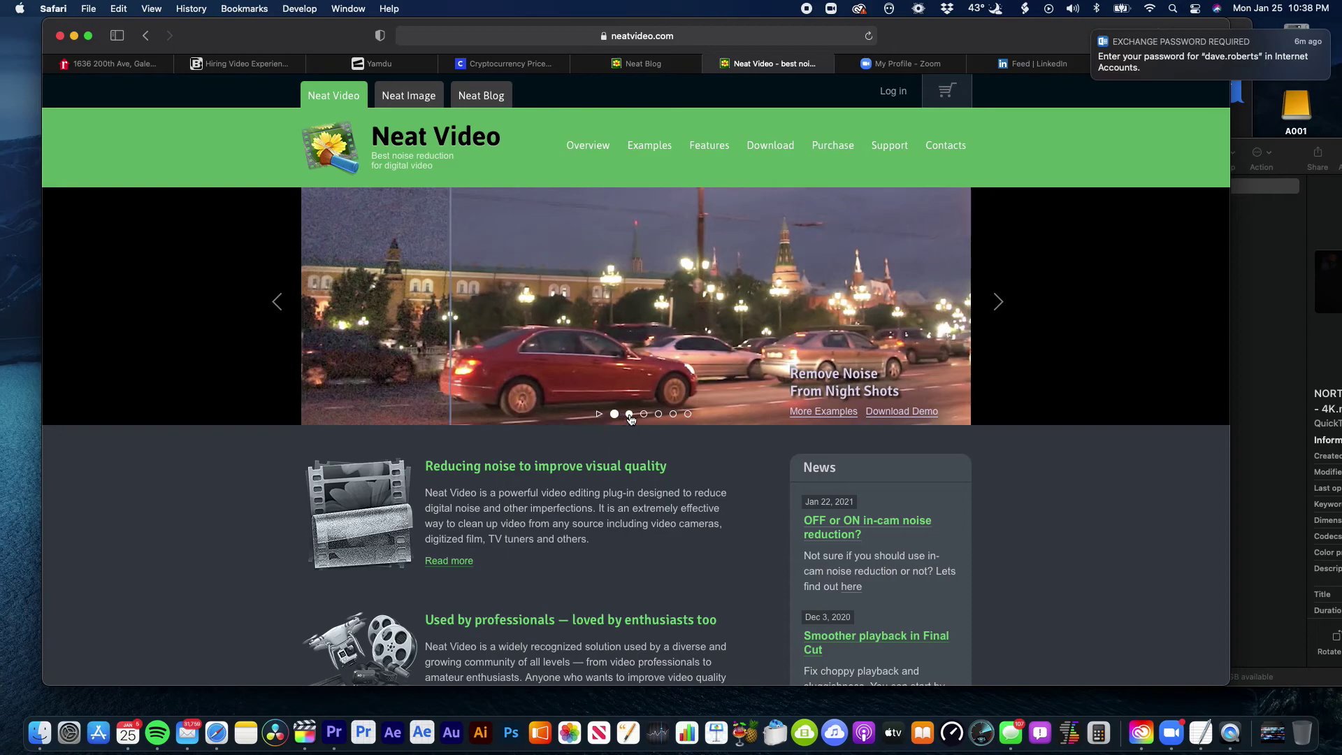
click(629, 414)
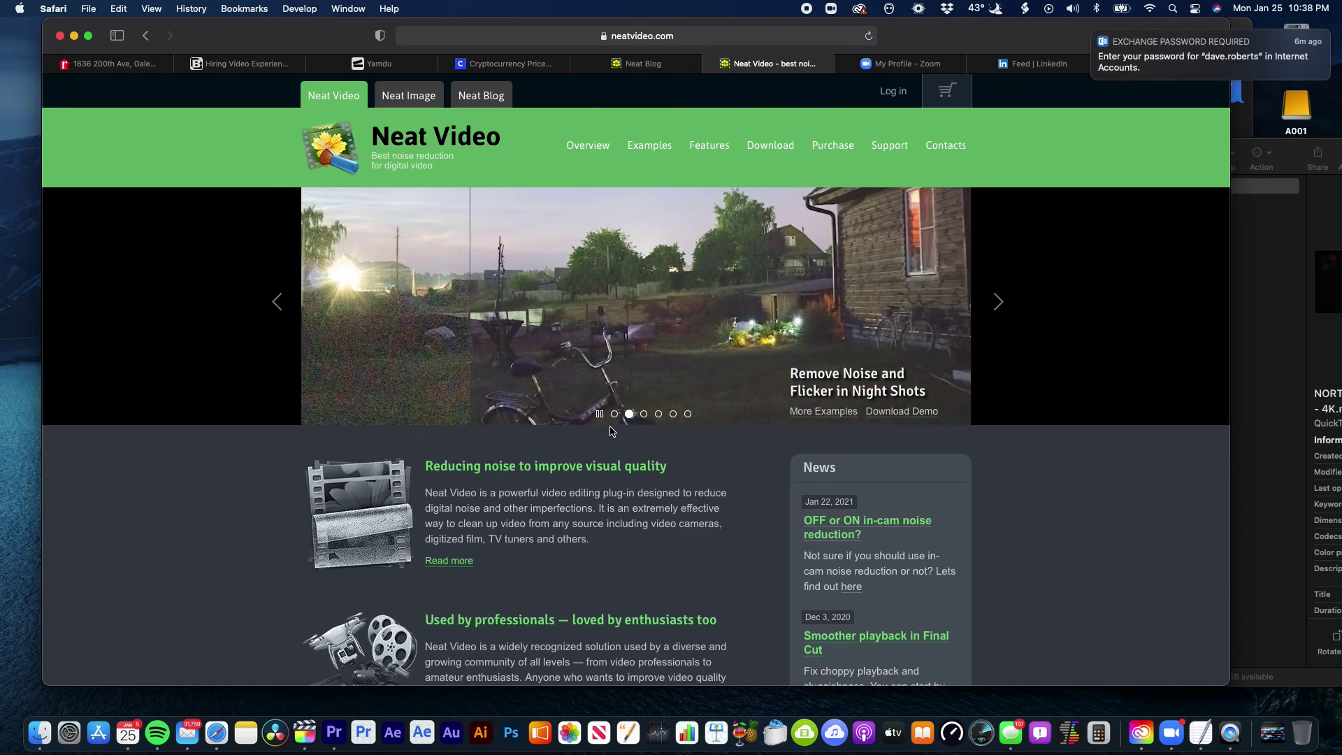
click(644, 414)
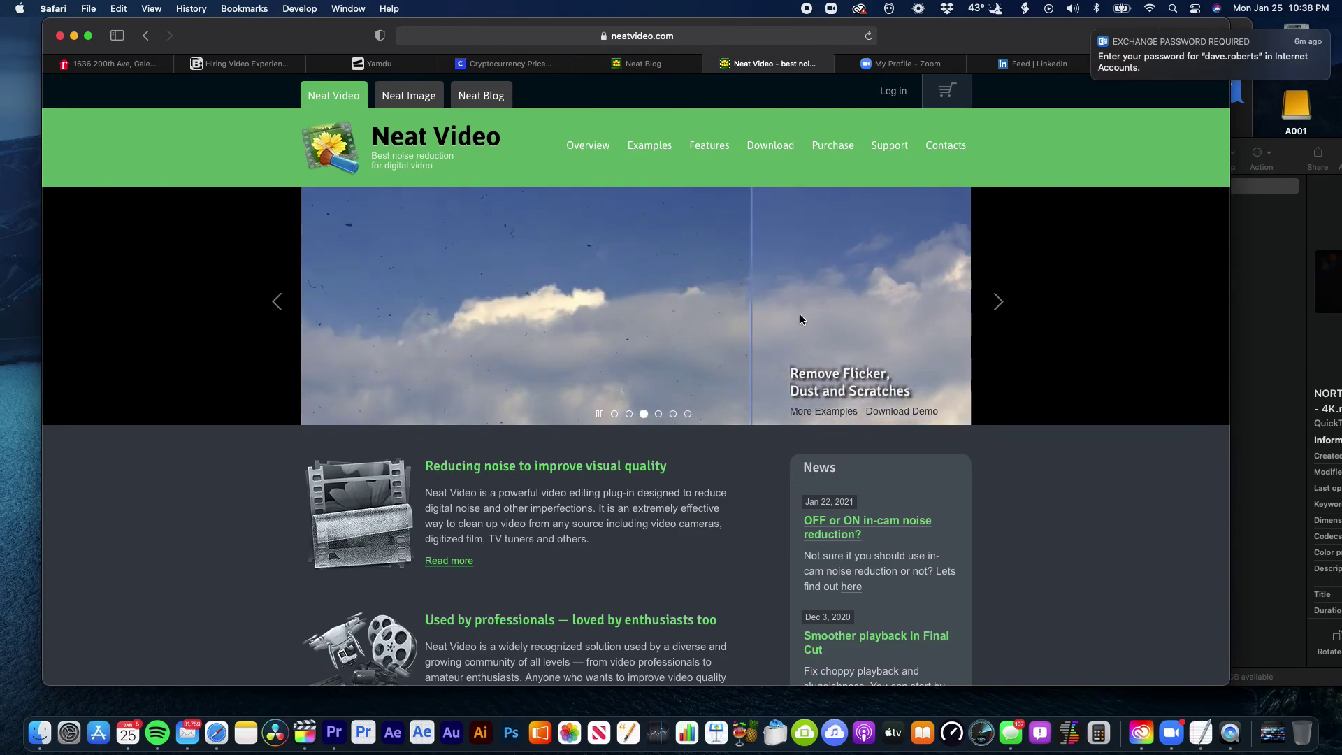
click(658, 414)
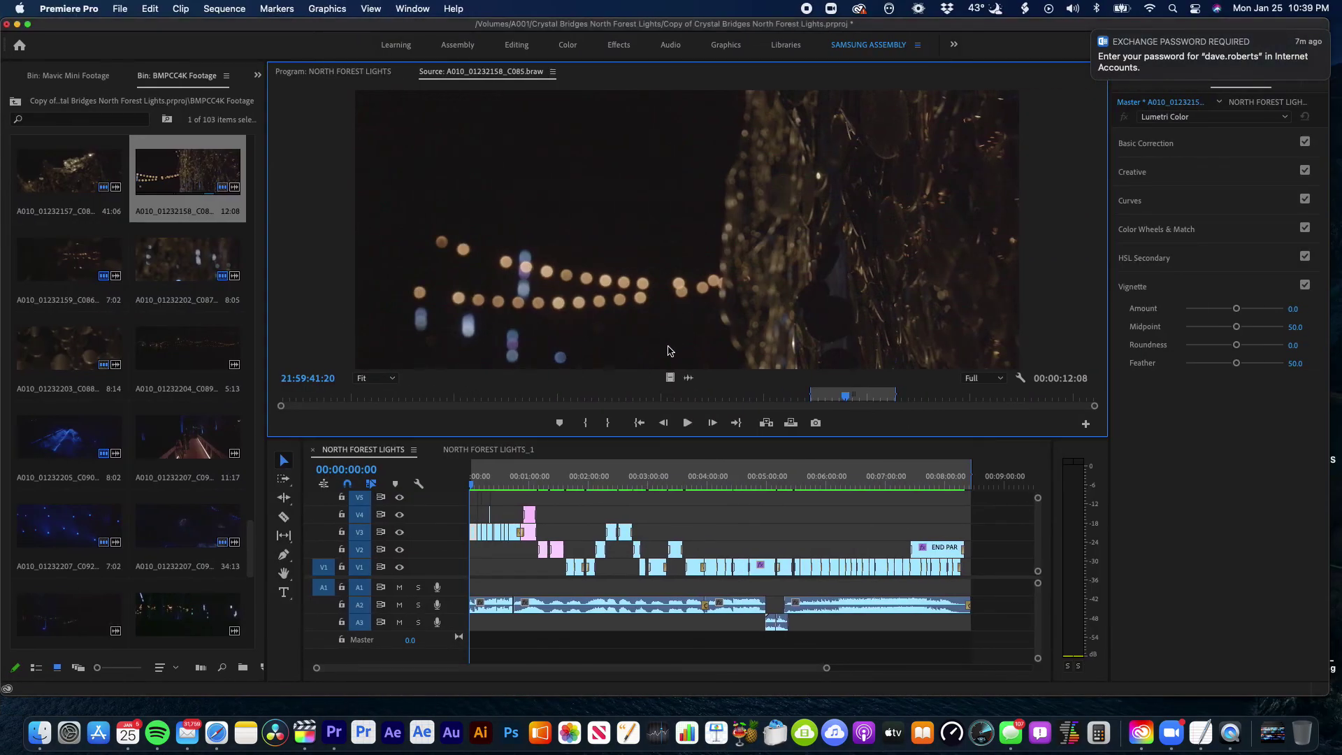
In Premiere Pro, put the playhead at the start of the NORTH FOREST LIGHTS sequence and save the project
click(477, 484)
mouse_move(477, 484)
mouse_down()
mouse_move(527, 488)
mouse_move(464, 487)
mouse_move(475, 488)
mouse_up()
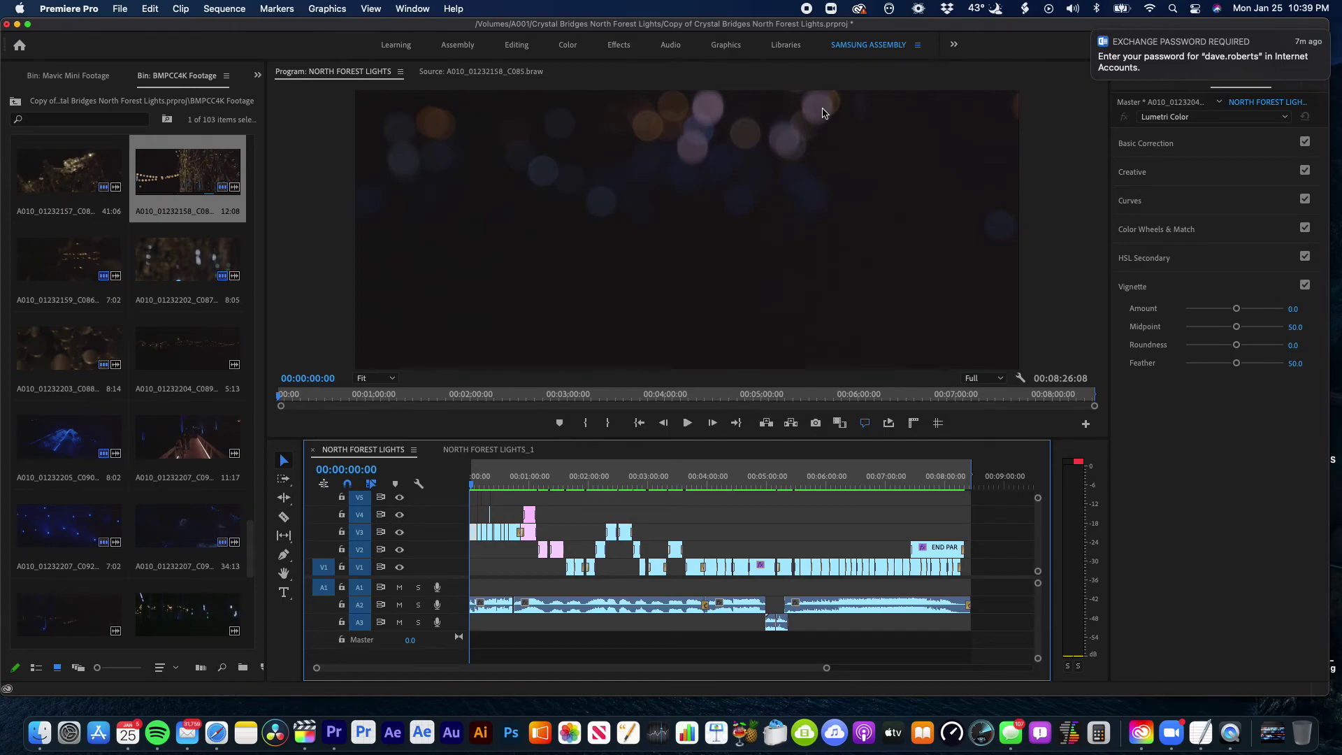
key(cmd+s)
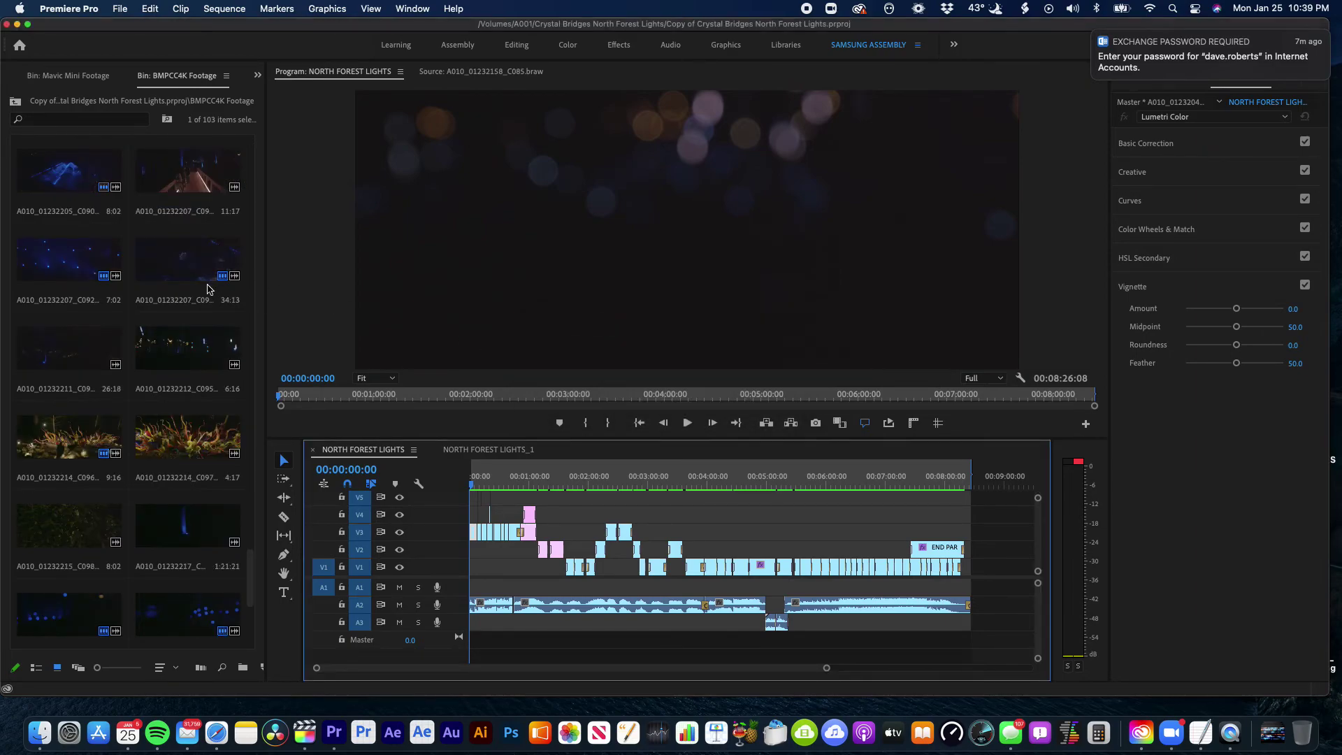
Look through all the clips in the BMPCC4K Footage bin from beginning to end
scroll(189, 283, down, 10)
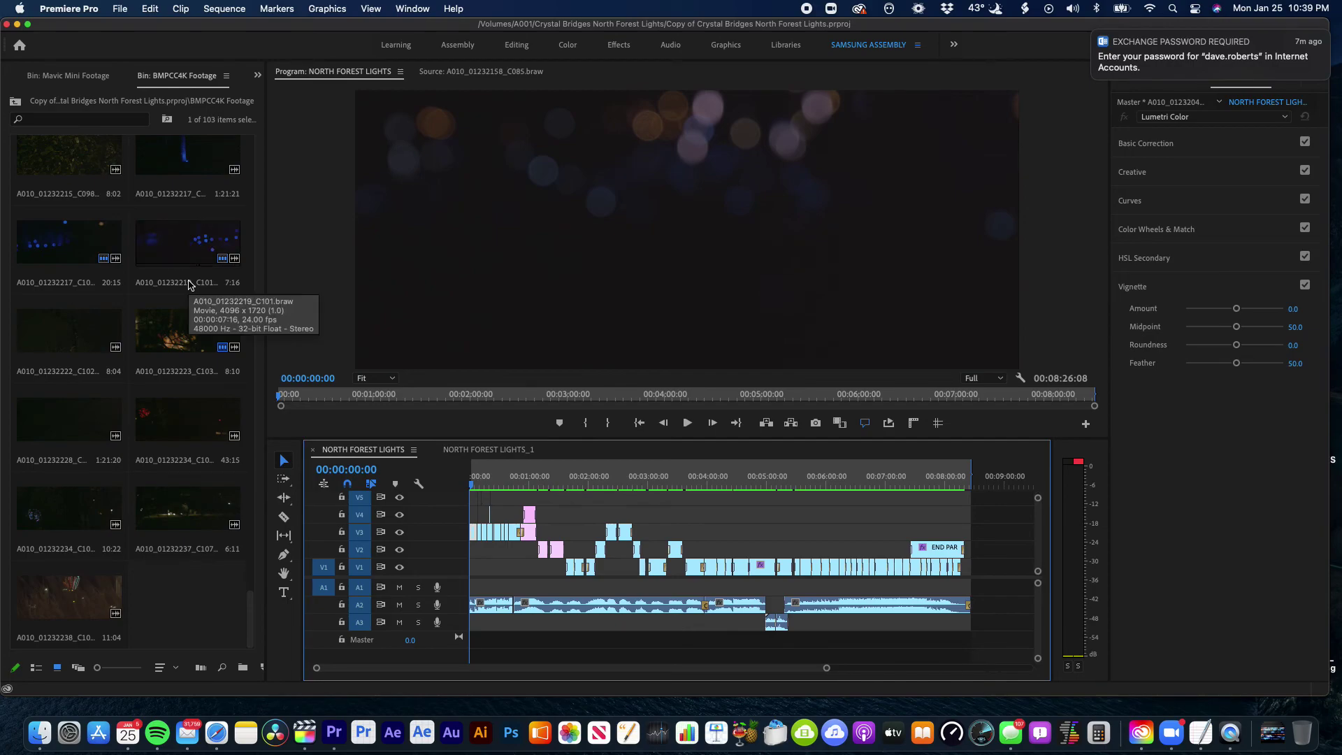
scroll(189, 283, up, 10)
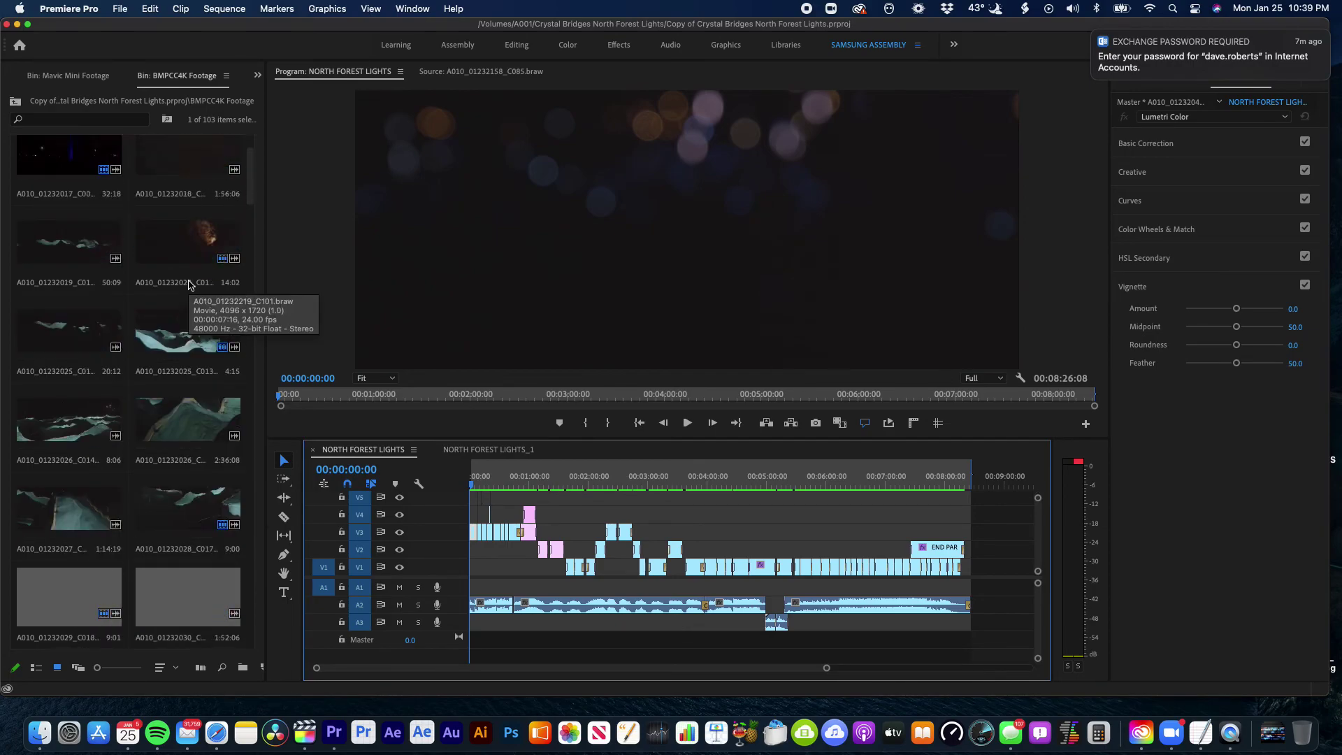
scroll(189, 283, down, 10)
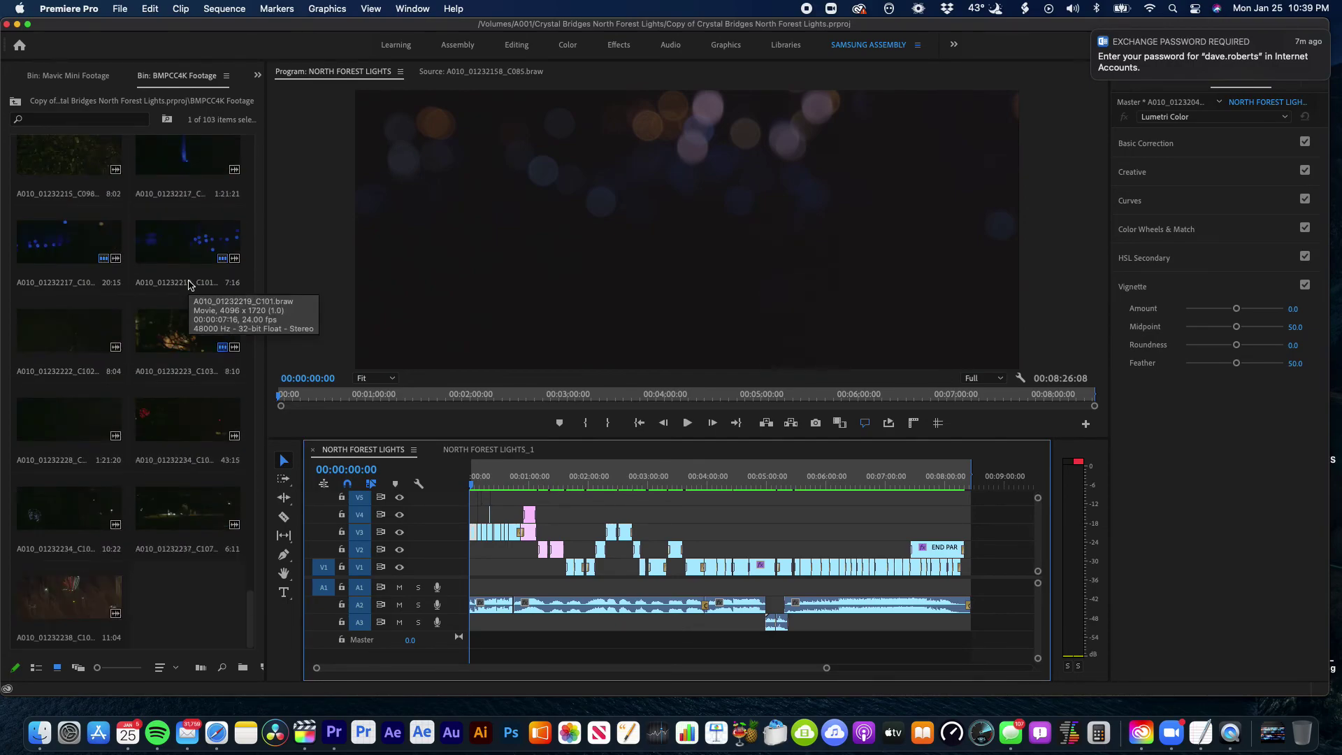
scroll(189, 283, up, 5)
scroll(189, 283, up, 5)
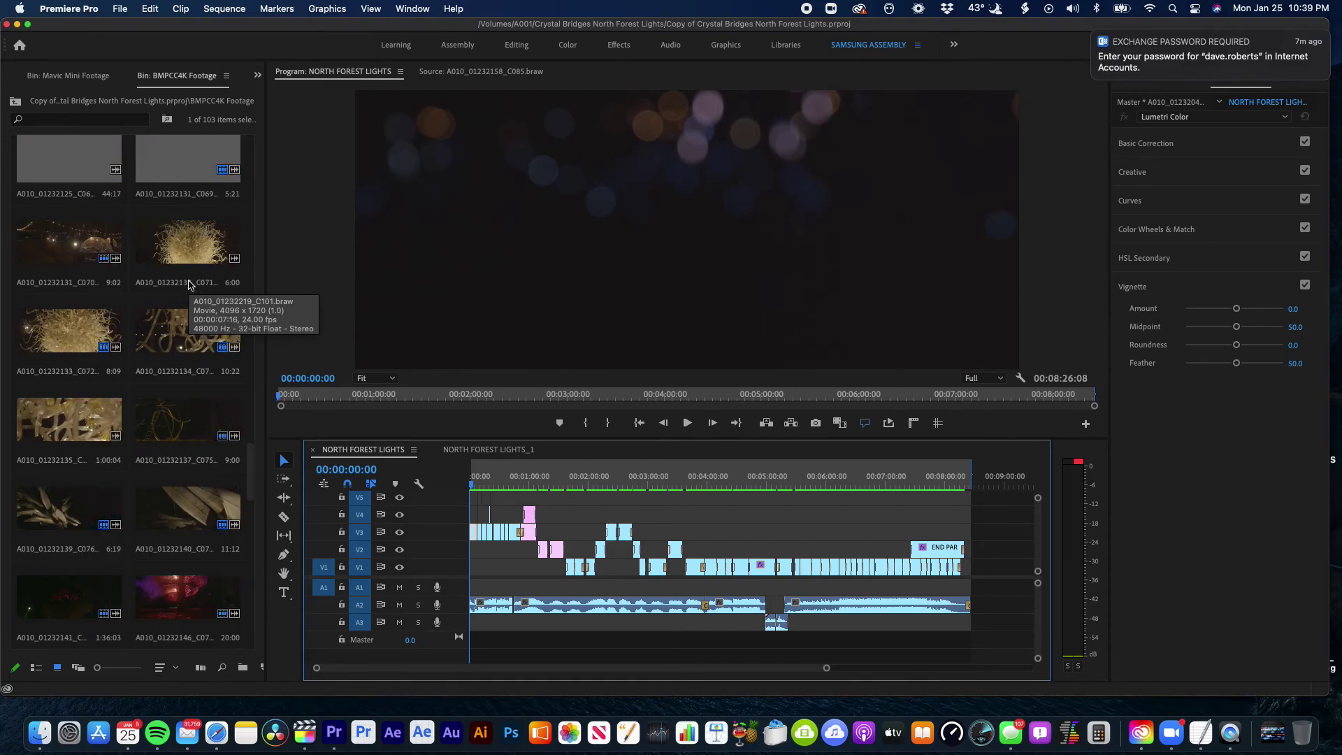
scroll(189, 283, up, 5)
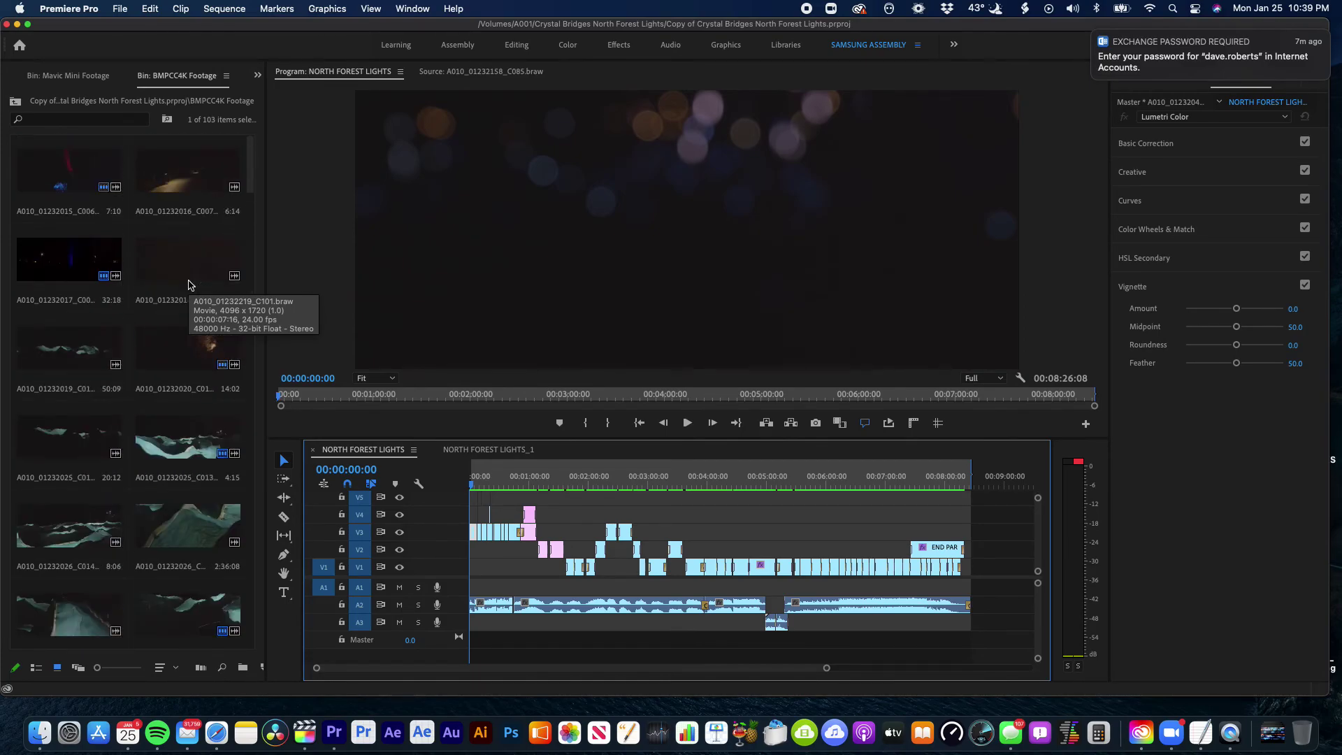
scroll(188, 283, down, 15)
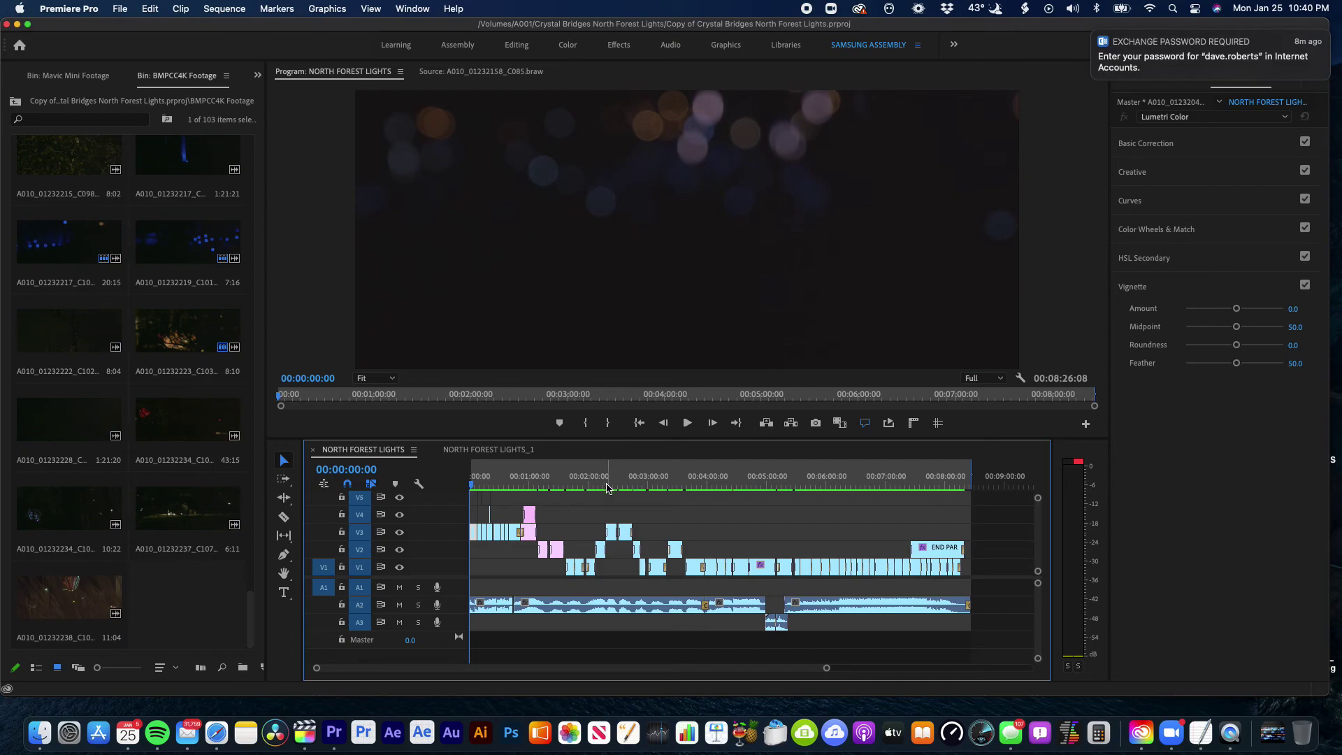
Scrub the NORTH FOREST LIGHTS sequence from the start to 00:00:37:09
right_click(474, 486)
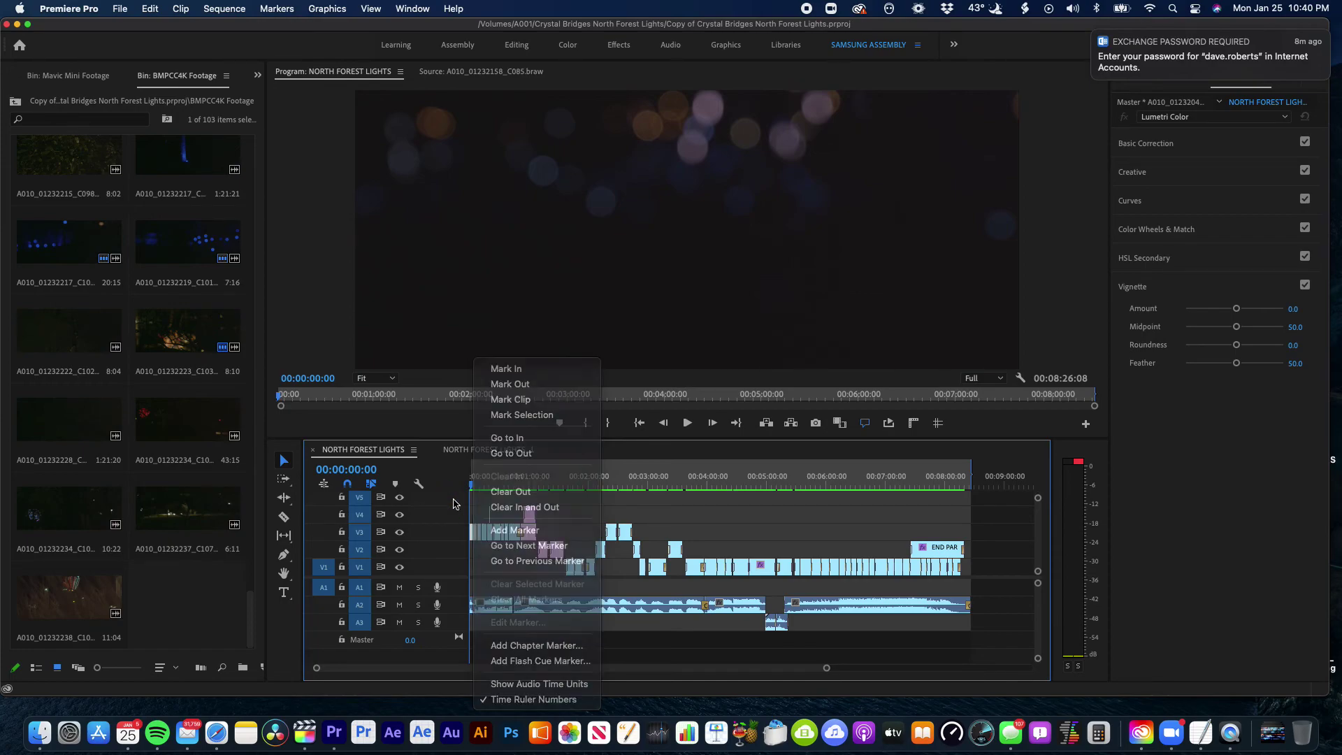
key(Escape)
drag(470, 485, 508, 479)
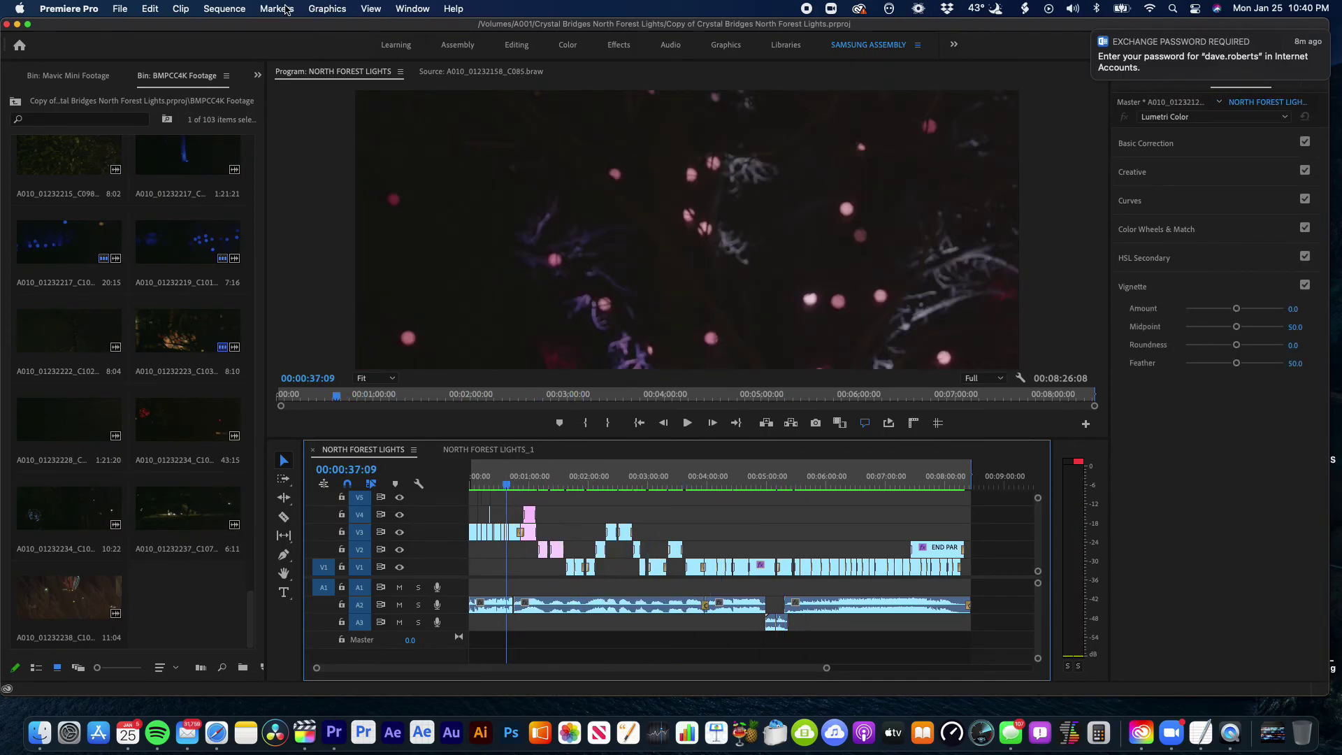
click(223, 9)
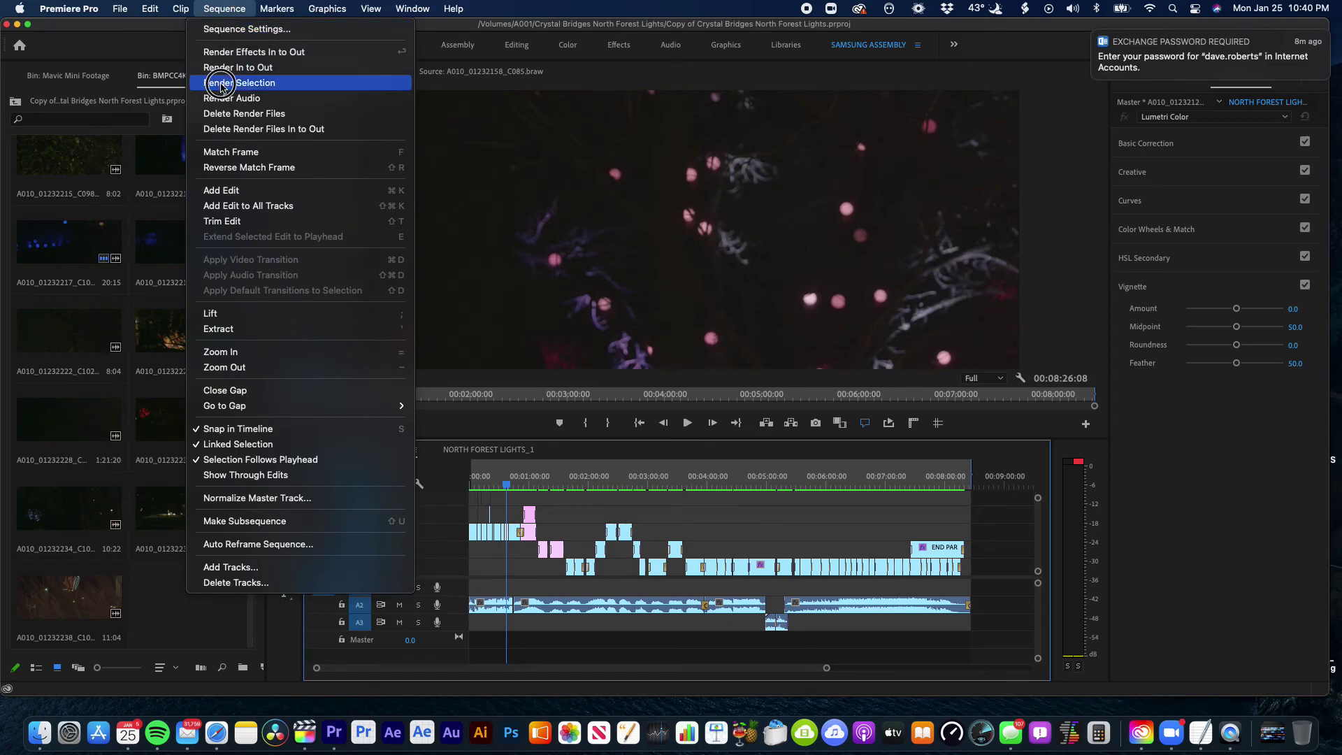
click(221, 9)
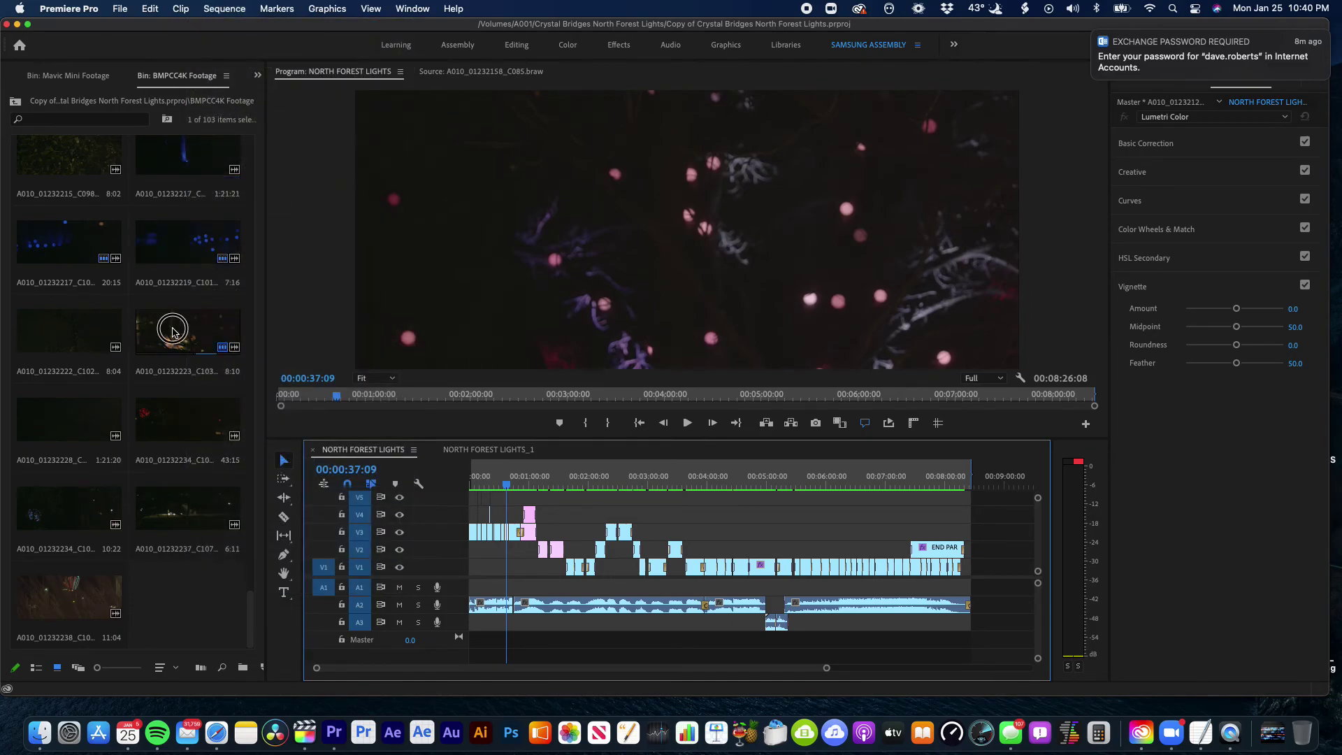
Create a new sequence from the A010_01232159_C086 clip in the BMPCC4K Footage bin
click(173, 332)
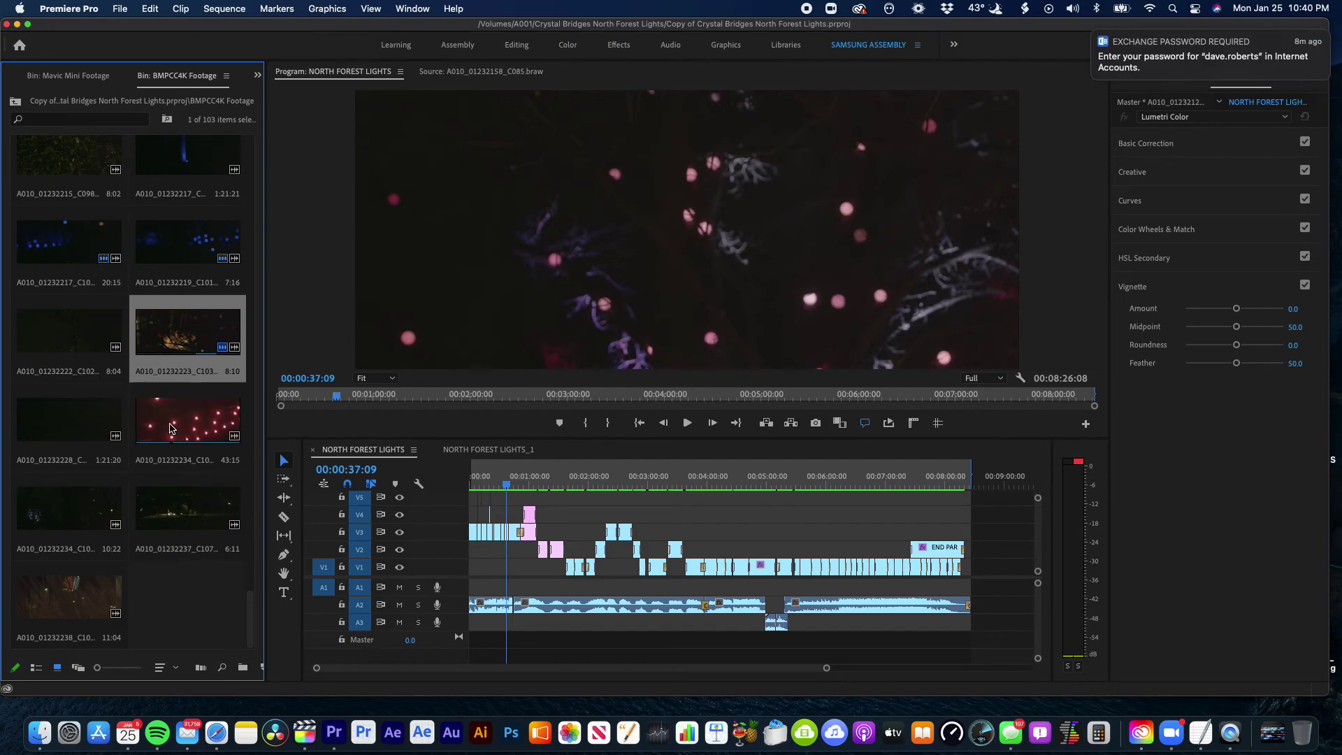
click(62, 500)
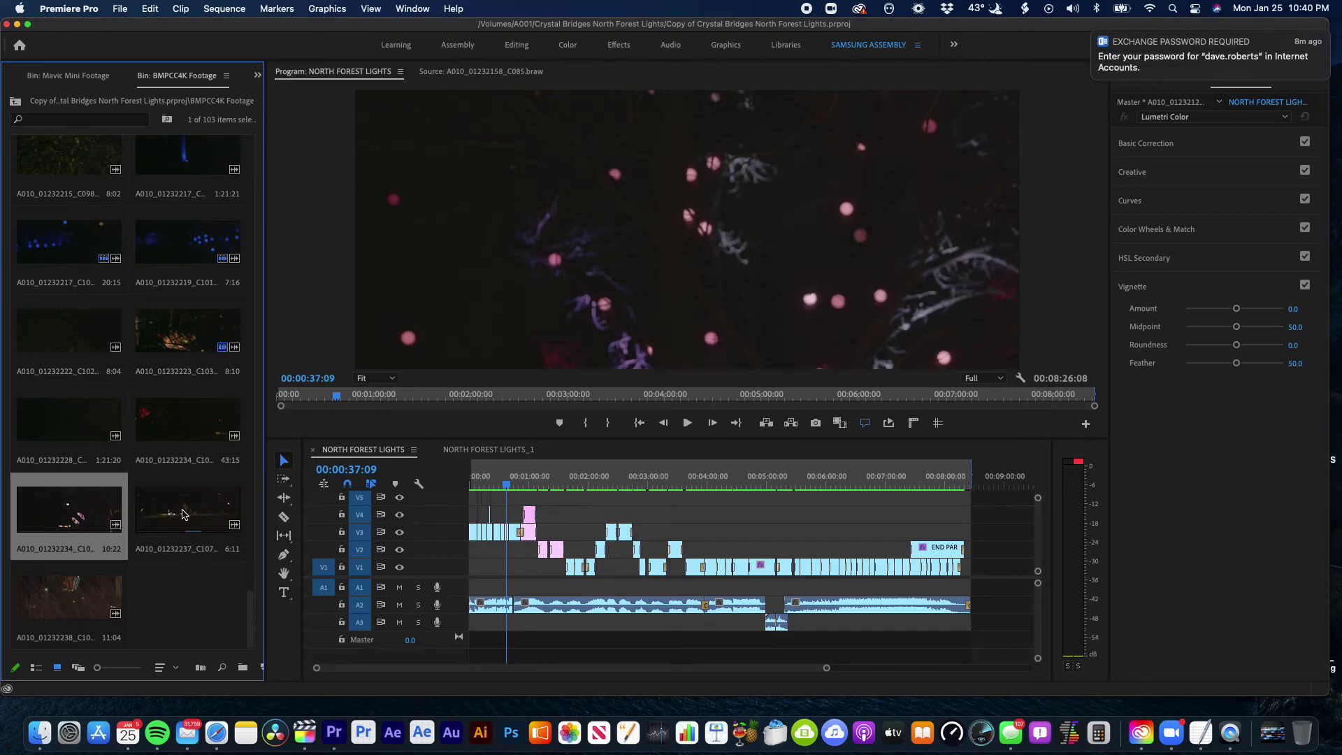
scroll(192, 514, up, 6)
scroll(183, 515, up, 6)
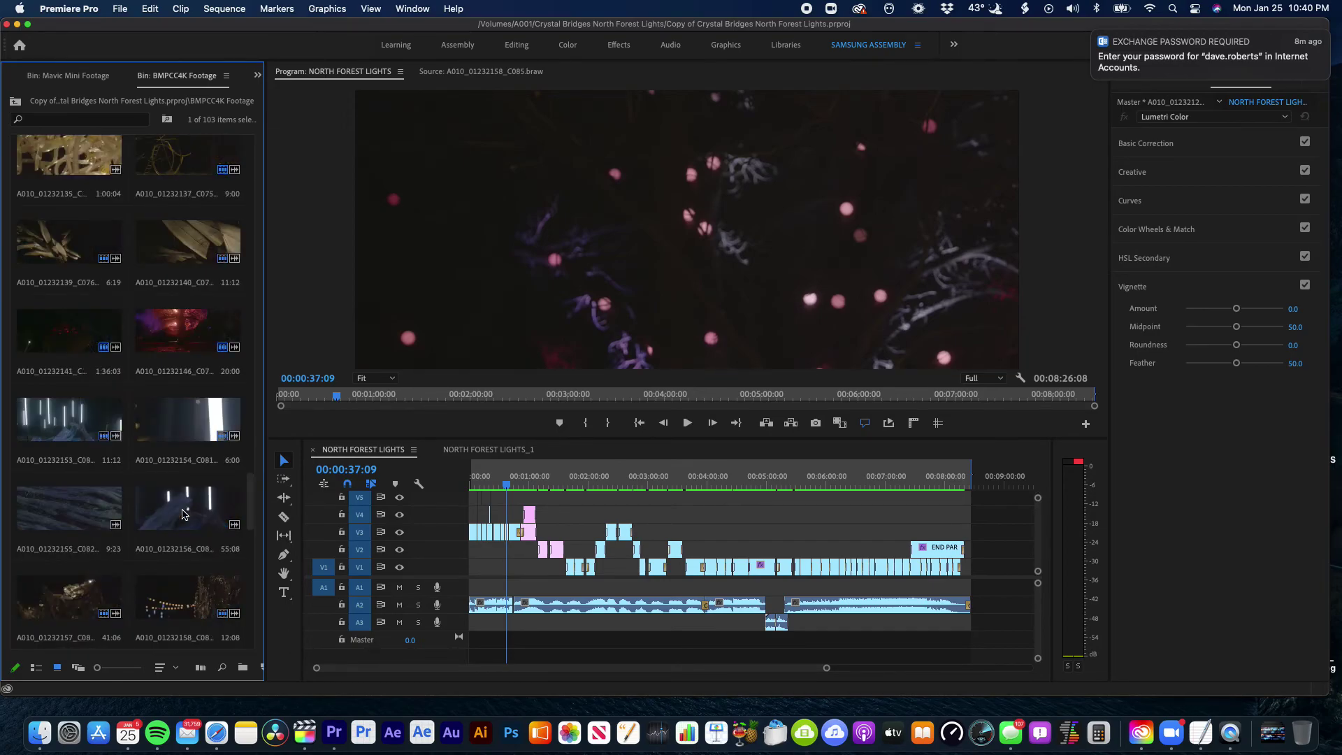
scroll(183, 515, down, 1)
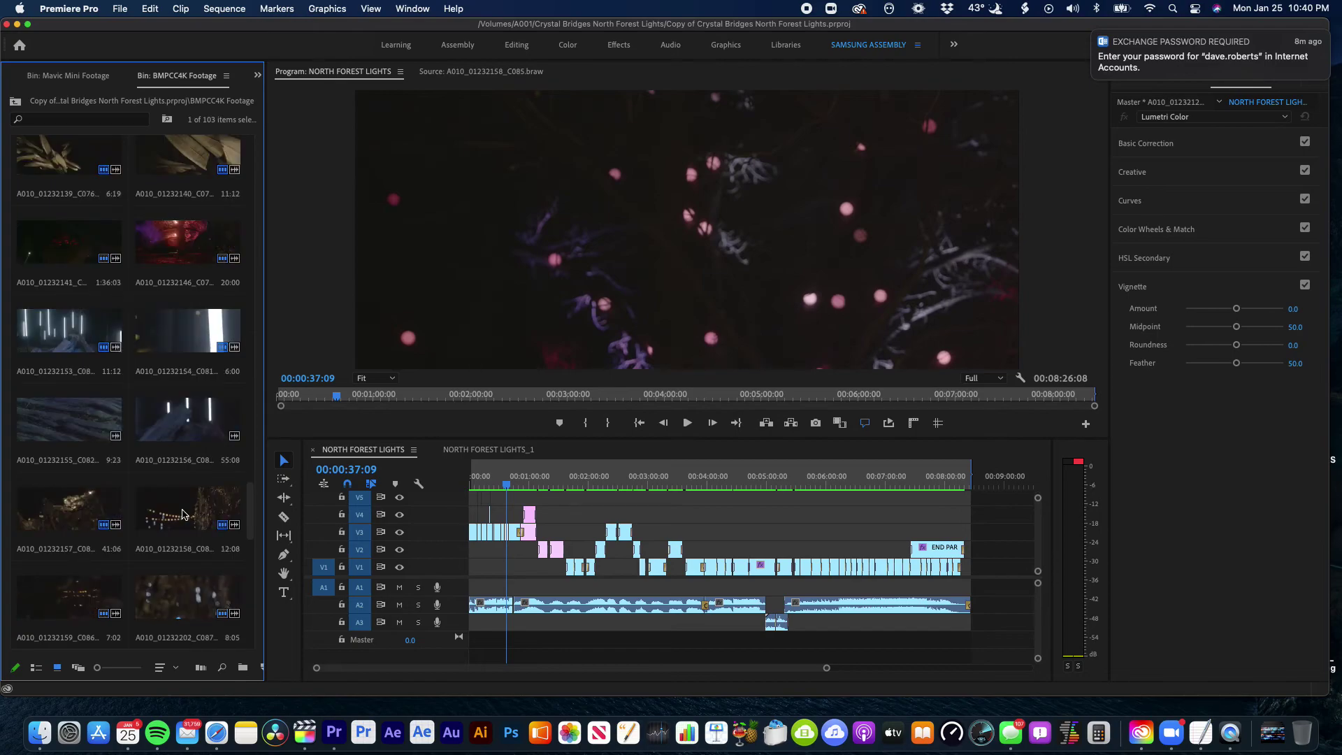
scroll(183, 514, down, 1)
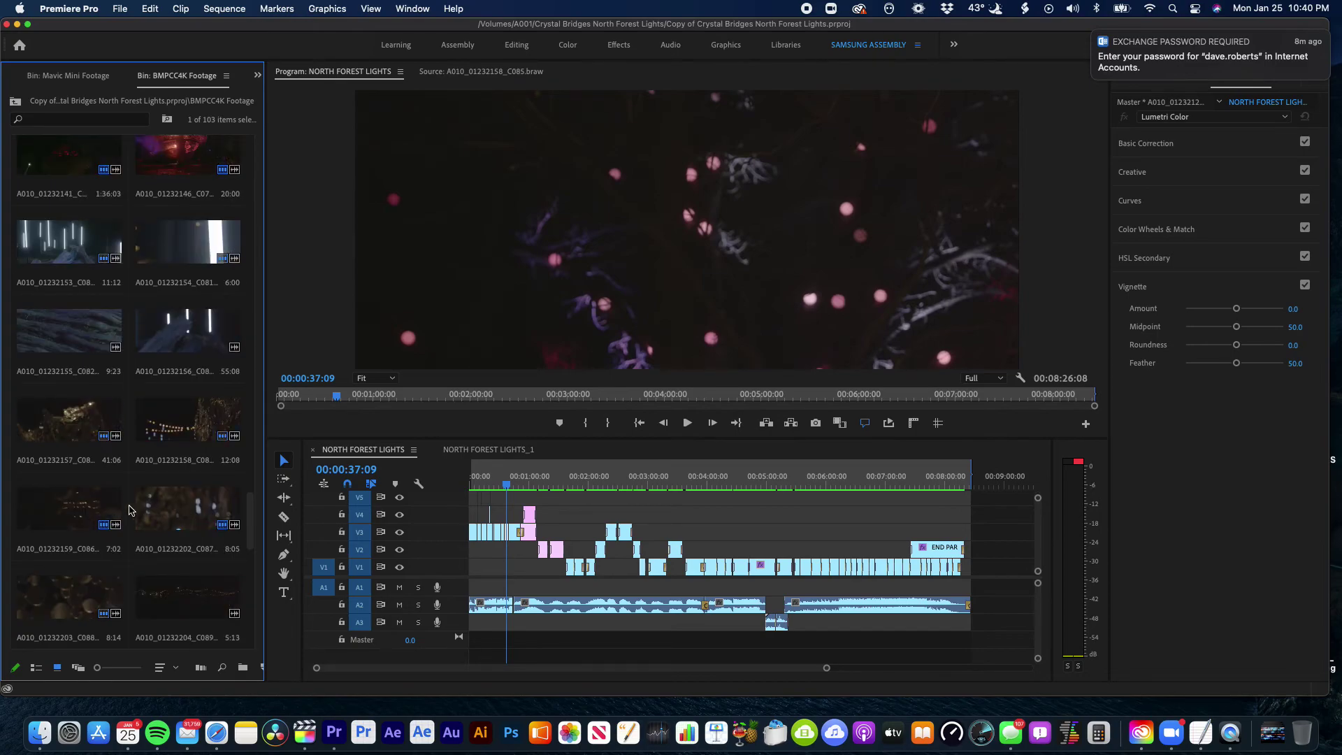
right_click(60, 512)
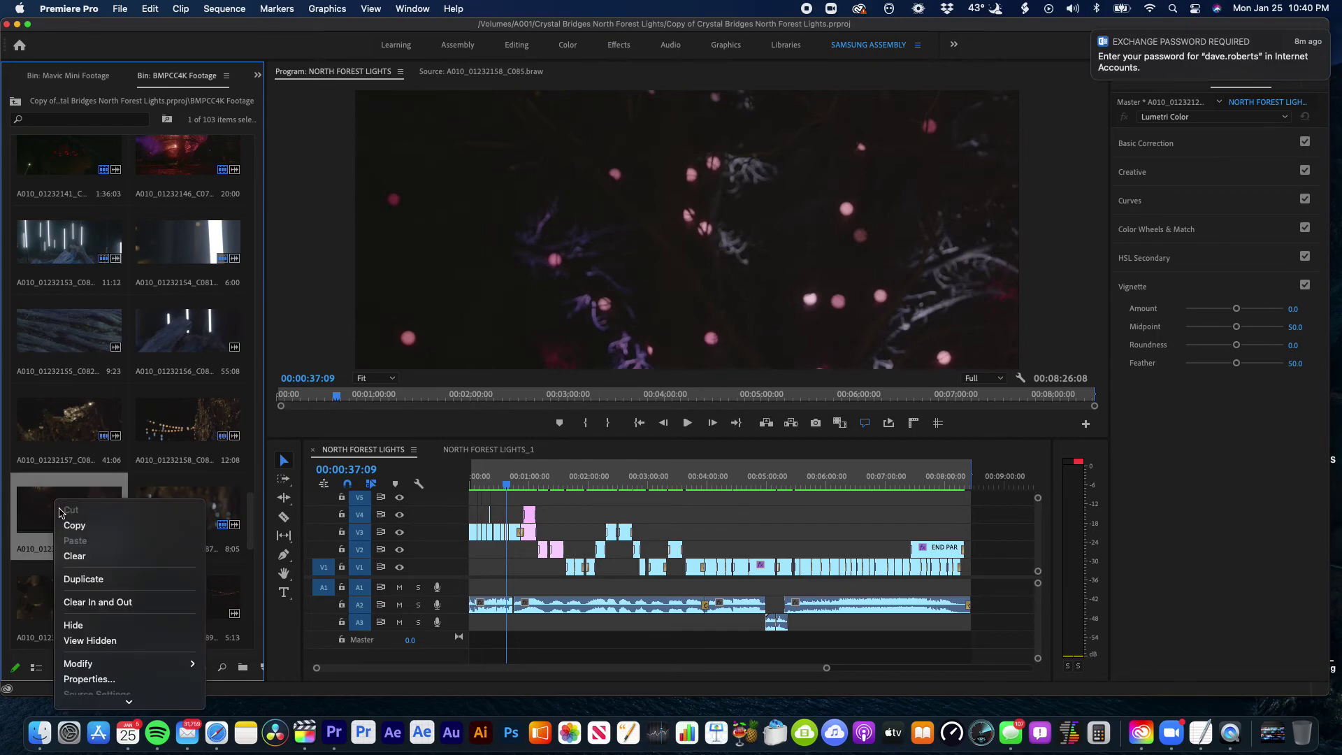
mouse_move(129, 701)
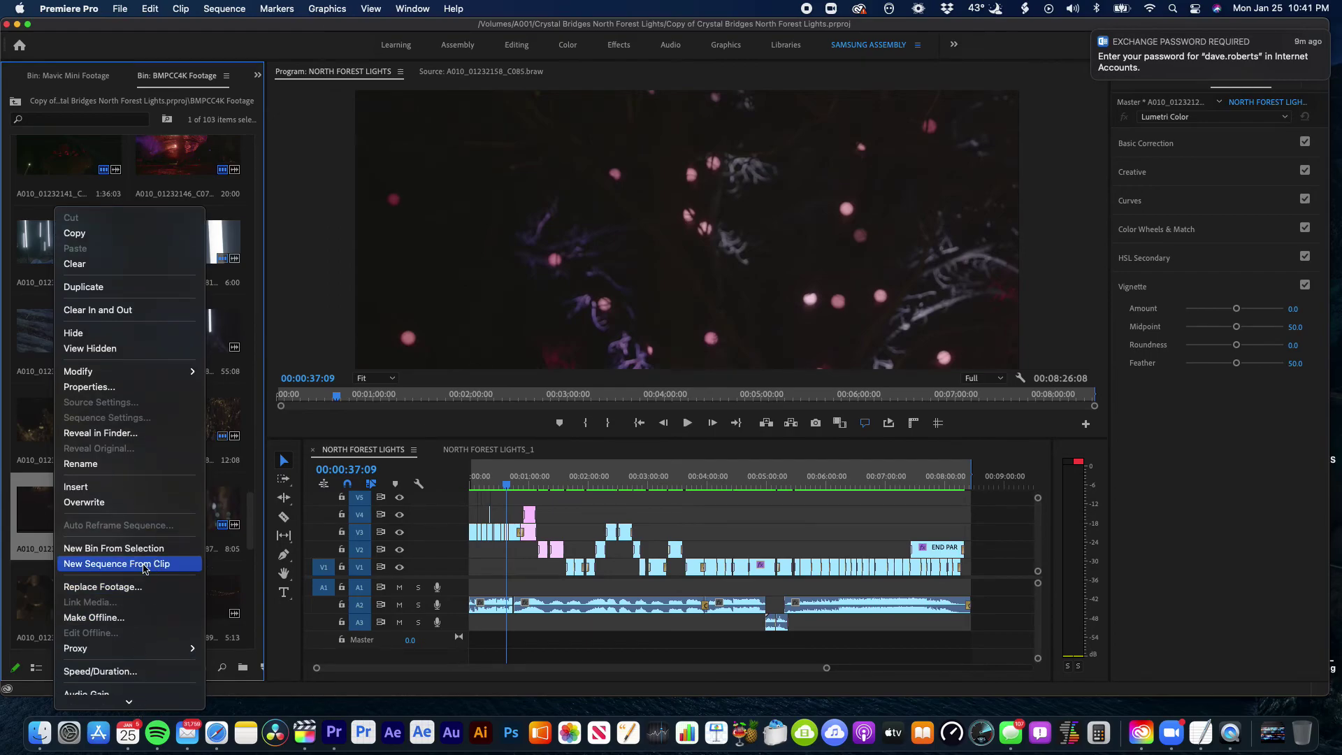
click(144, 567)
Play the new sequence from 00:00:01:00 to review the clip's low-light footage
click(601, 482)
drag(600, 482, 506, 482)
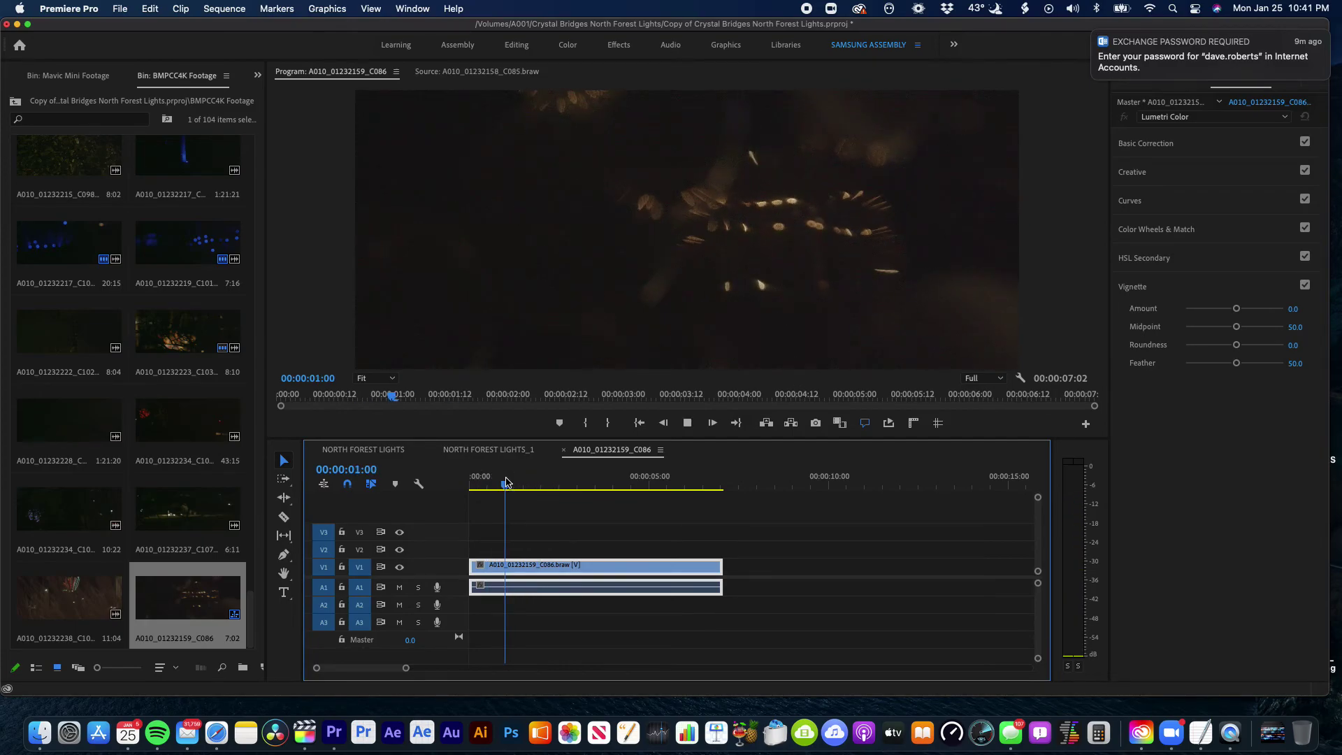
key(space)
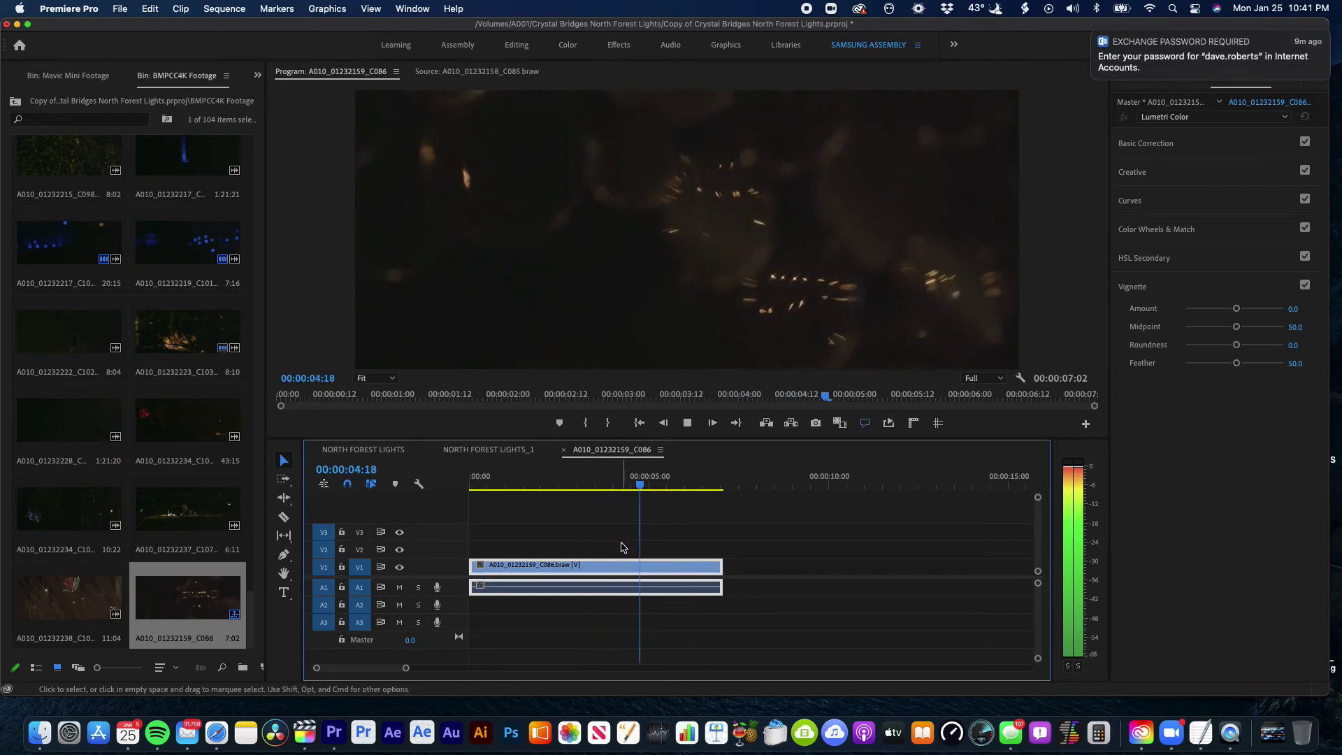
key(space)
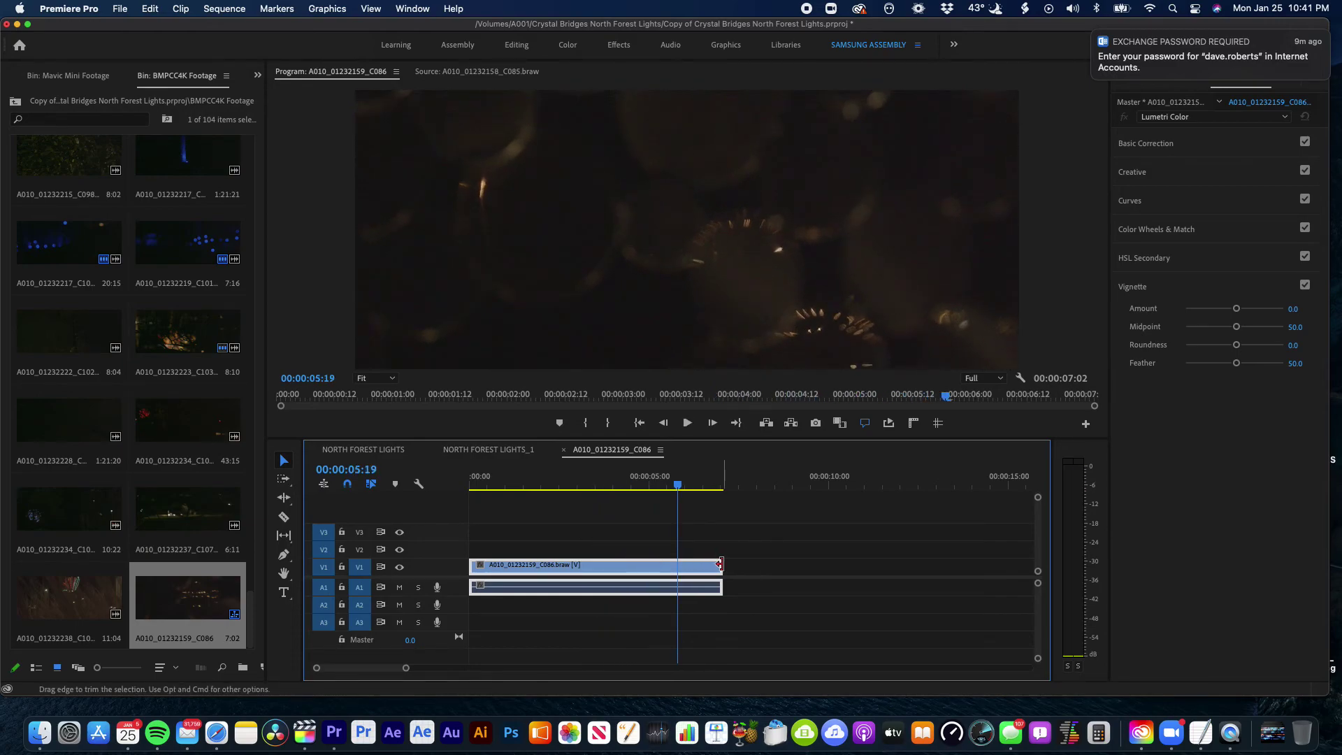
Trim the end of the clip to about 00:00:05:03, put the playhead at 00:00:02:10 and dismiss the account notification
drag(720, 564, 646, 565)
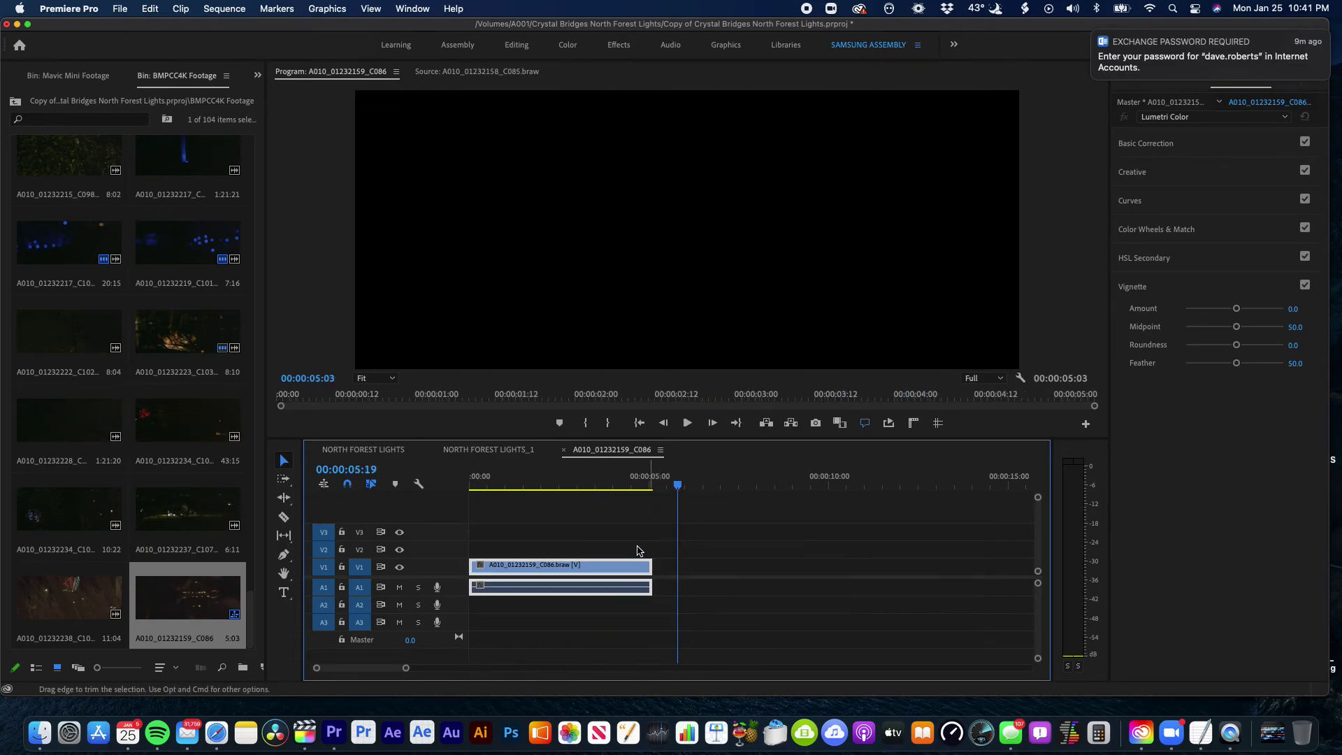
mouse_move(533, 482)
mouse_down()
mouse_move(494, 482)
mouse_move(608, 483)
mouse_move(558, 490)
mouse_up()
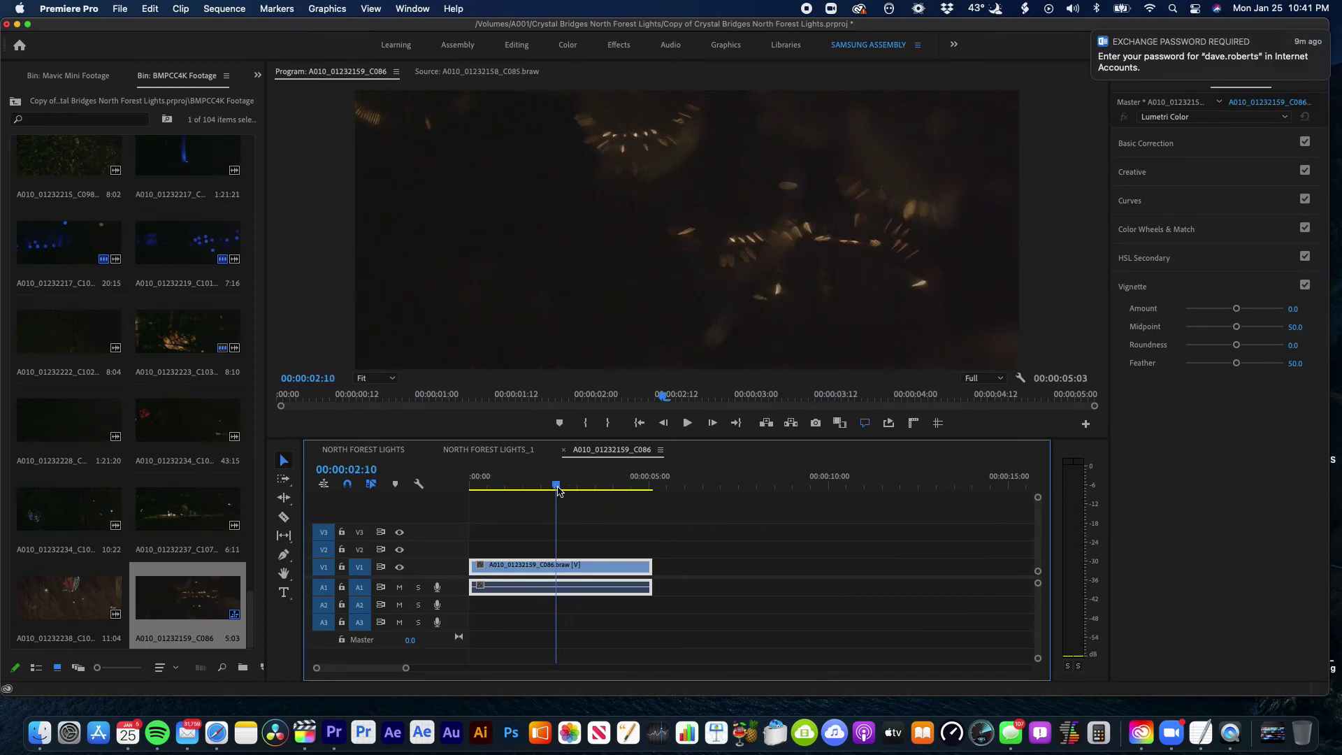
click(1093, 32)
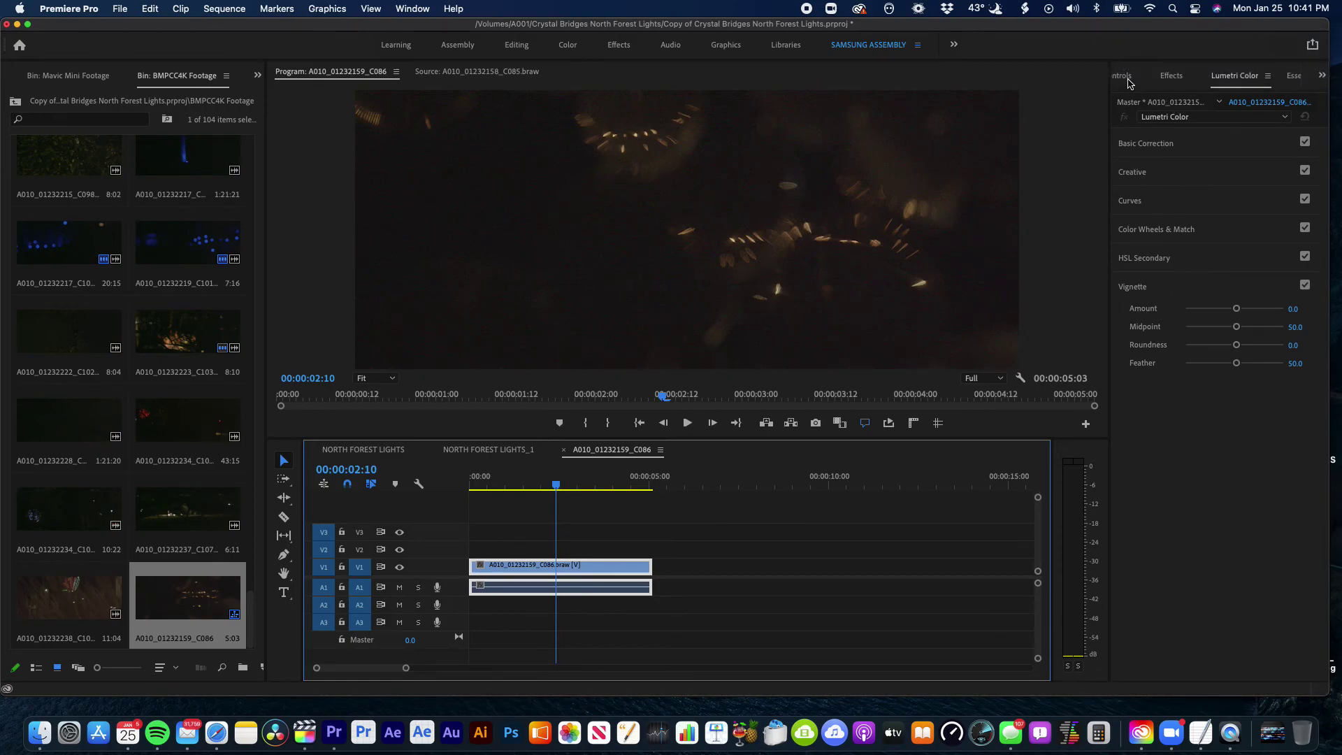
Search the effects library for "de noi"
click(1171, 75)
click(1173, 98)
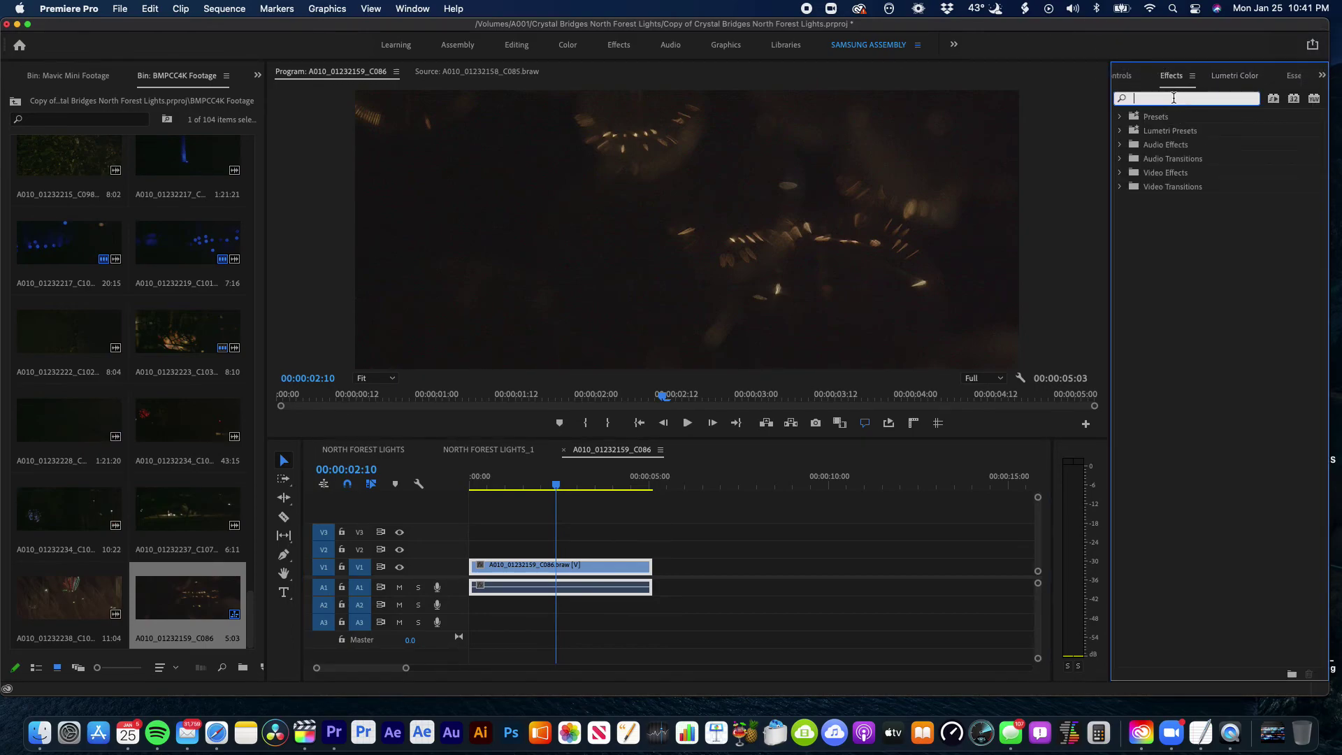
text(de)
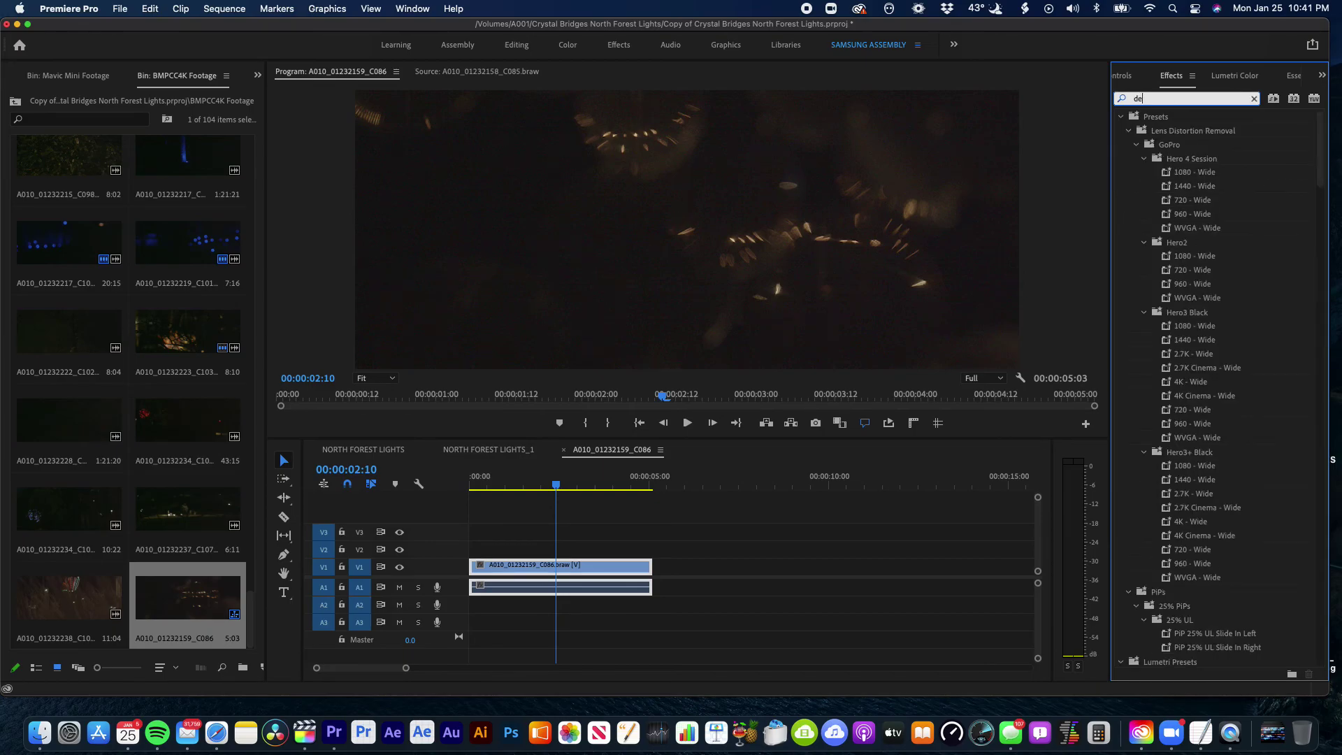
text( mp)
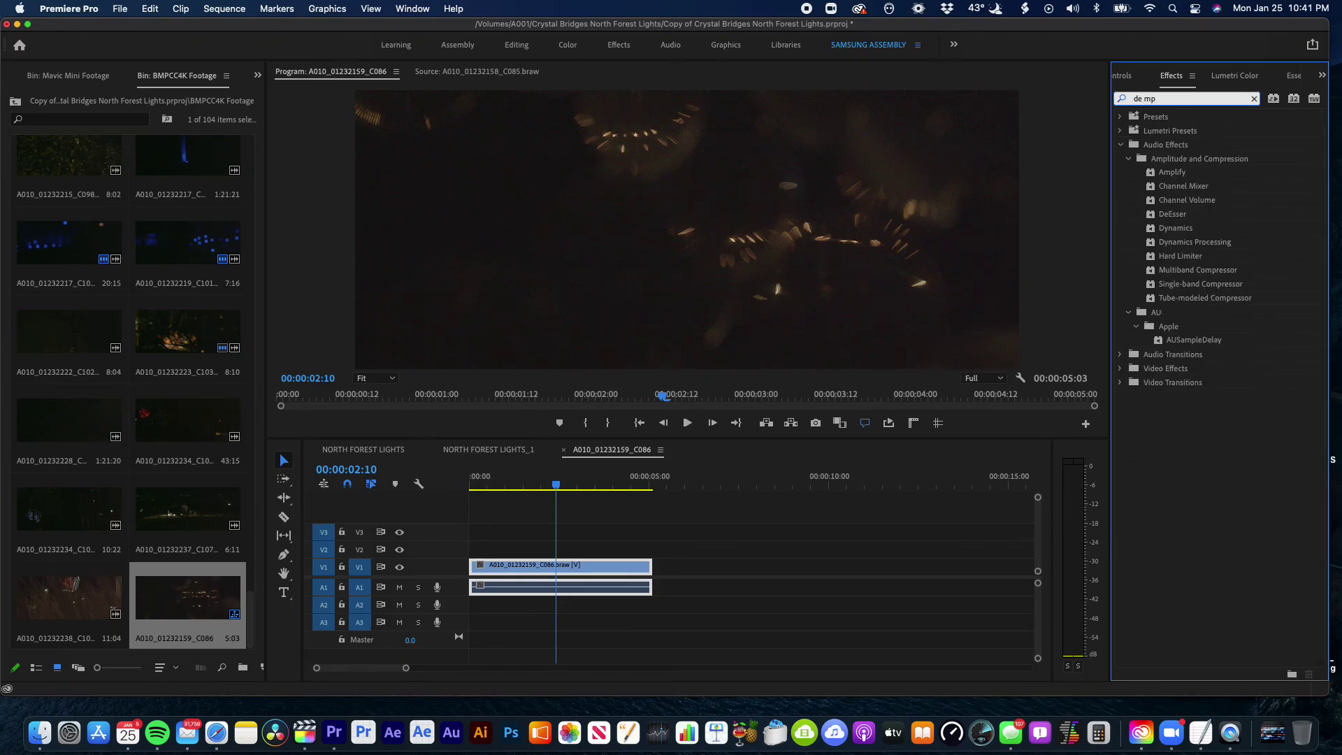
key(BackSpace)
key(BackSpace)
key(BackSpace)
text(n)
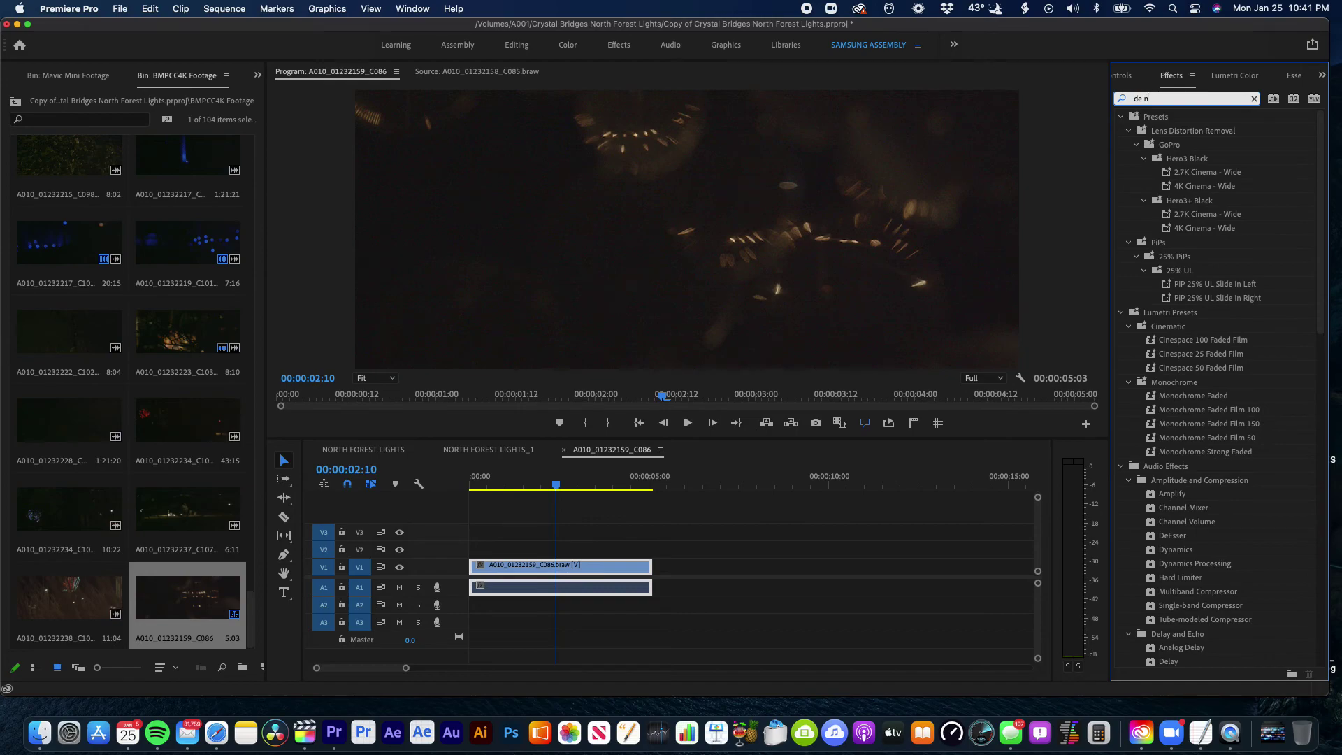
text(oi)
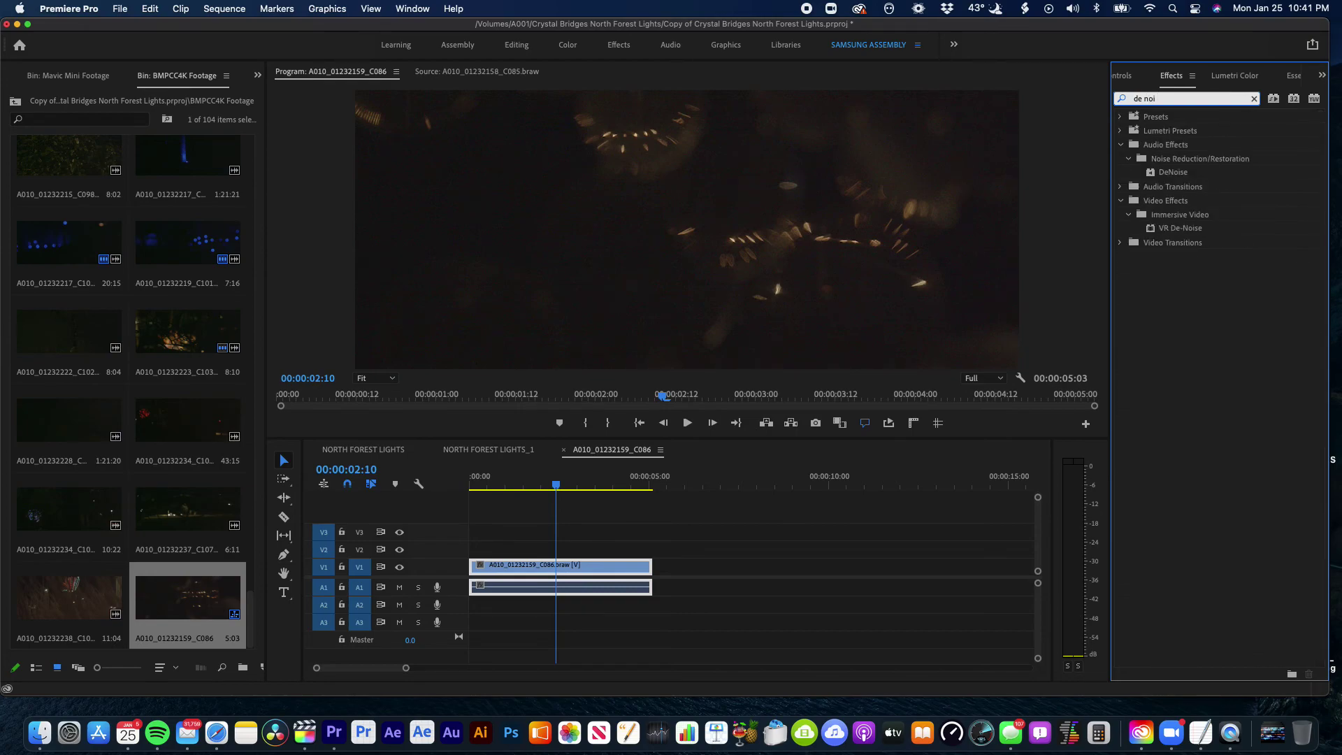
Search the effects library for "grain", and clear the search to return to the collapsed effect categories
drag(1176, 93, 1104, 102)
text(grain)
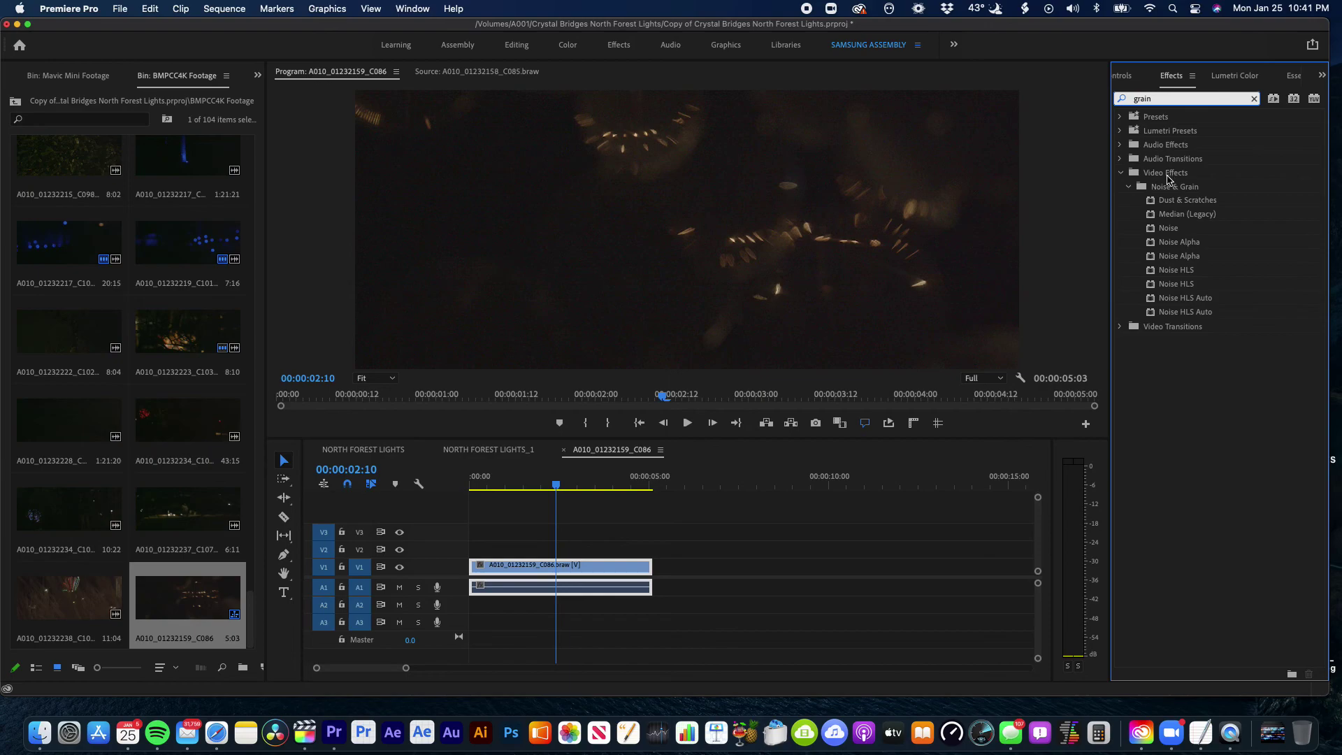
click(1253, 99)
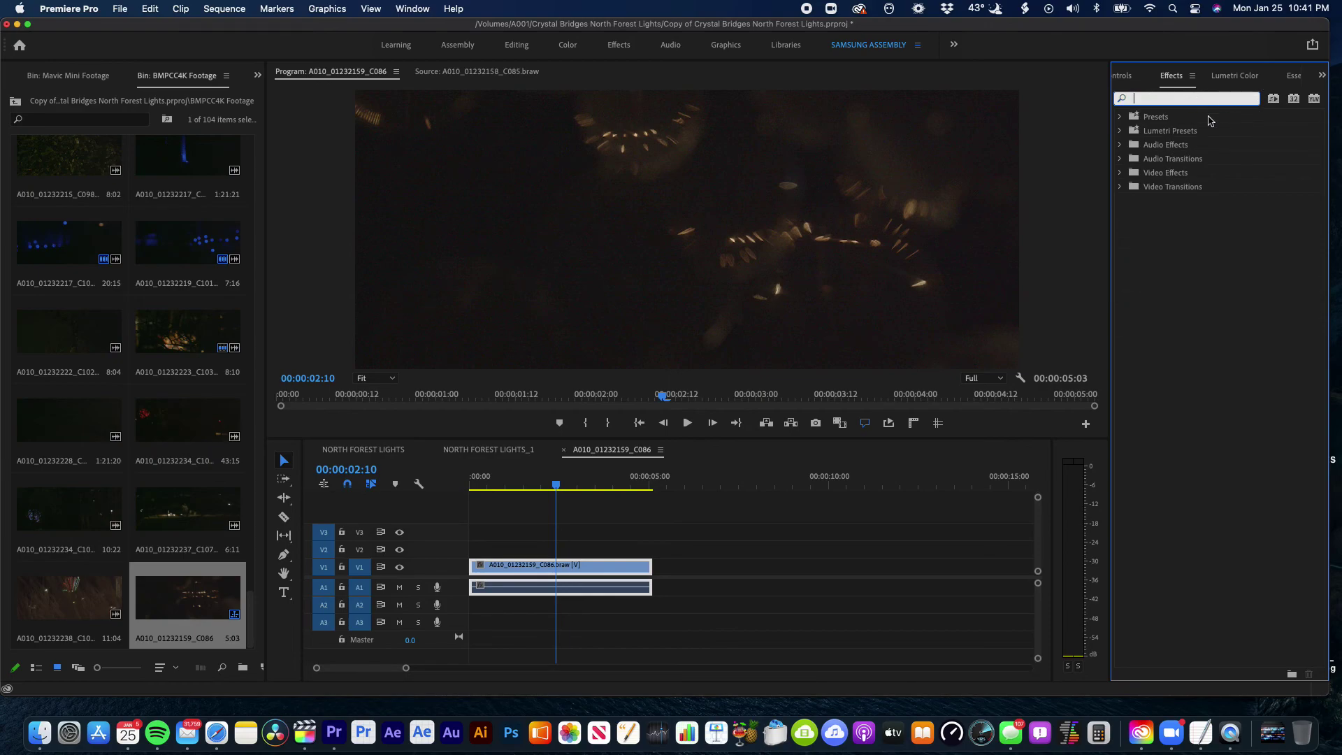
click(1121, 173)
click(1121, 174)
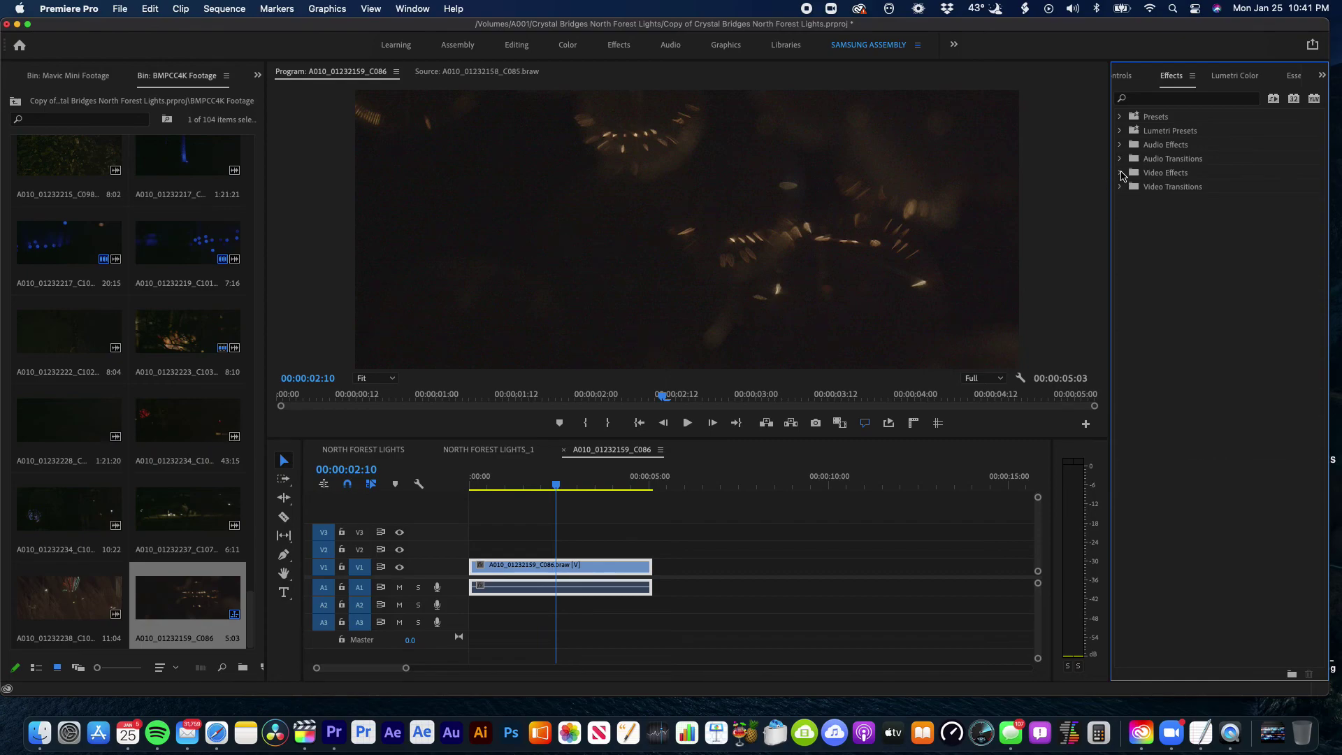
click(1121, 187)
click(1120, 187)
Inspect the effects applied to the clip at the playhead in the NORTH FOREST LIGHTS sequence
click(358, 450)
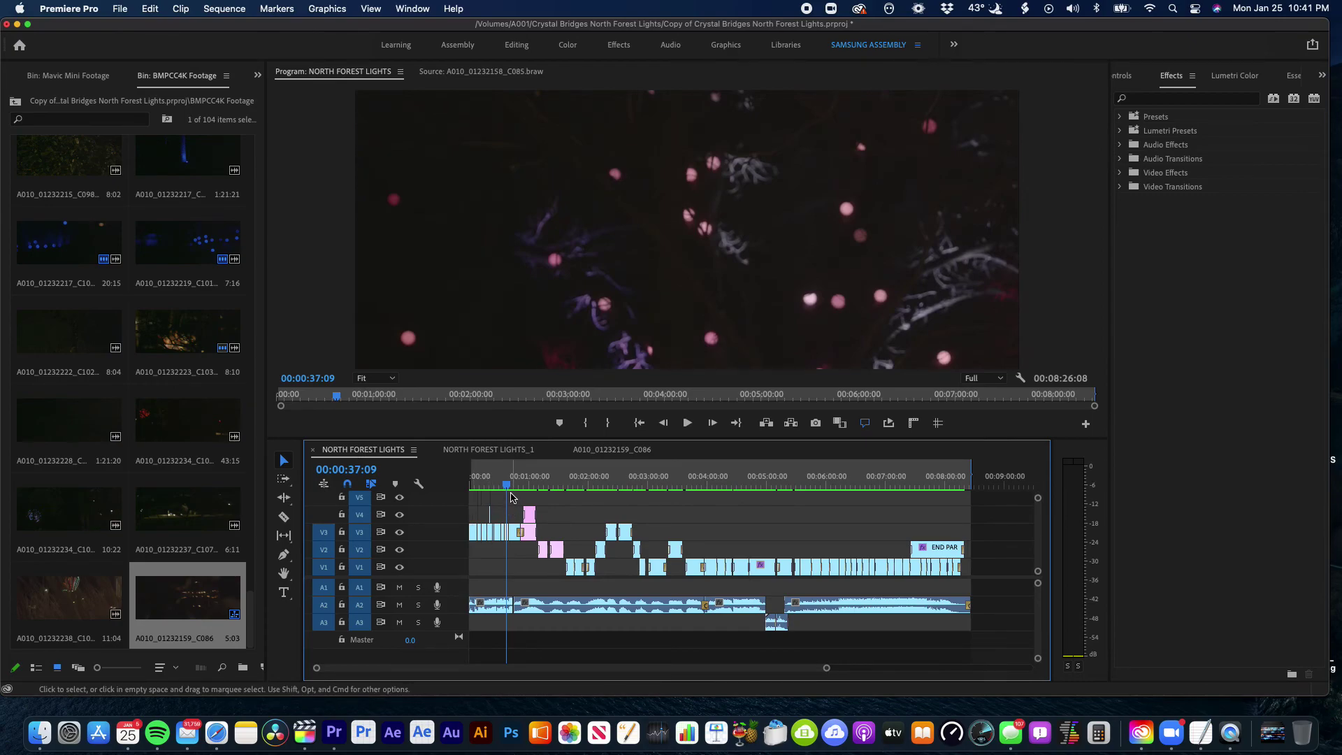
key(=)
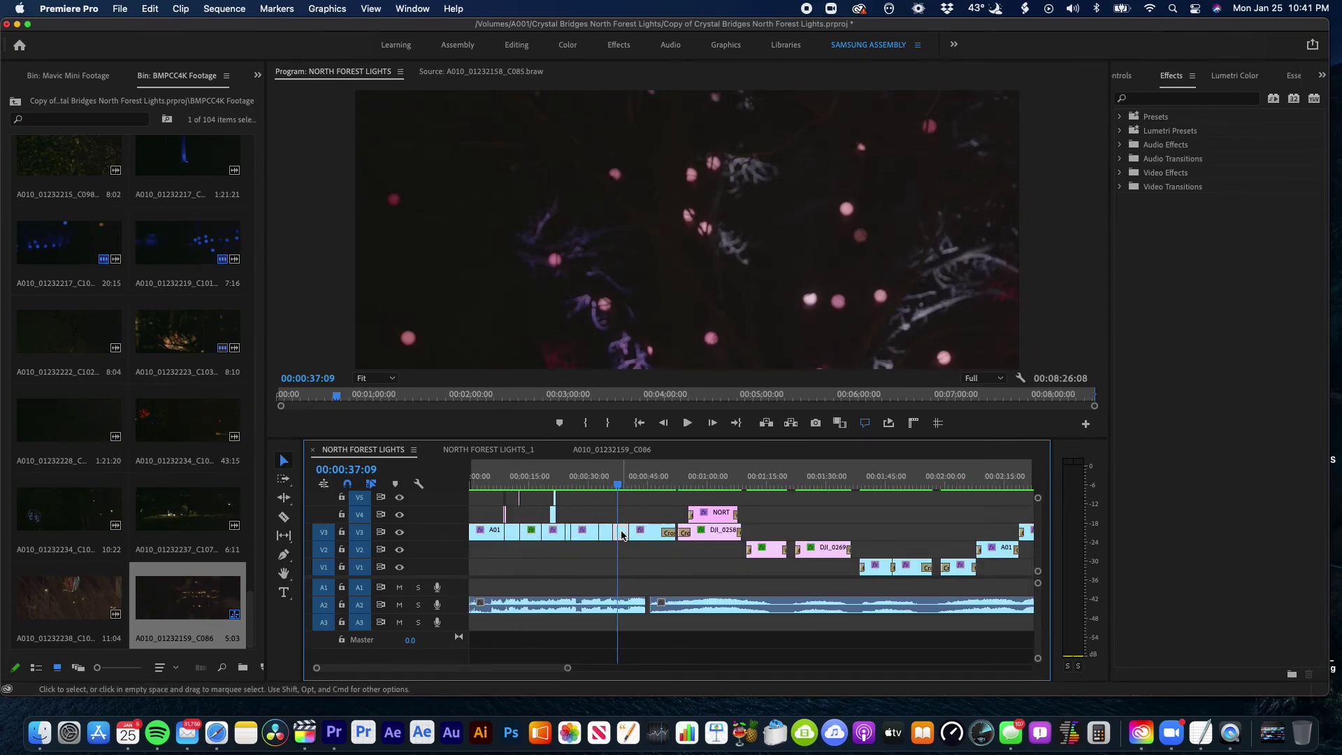
click(1133, 77)
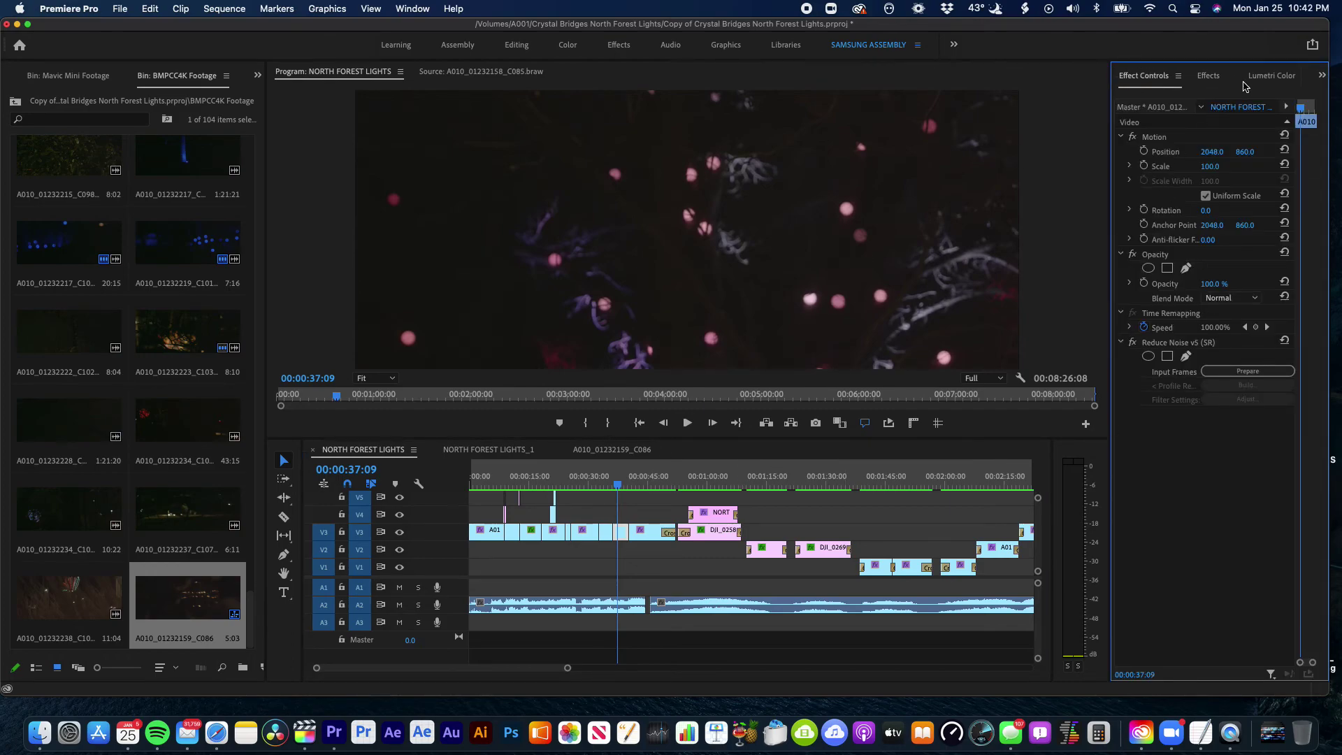
Find the Neat Video Reduce Noise v5 (SR) effect and apply it to the clip in the A010_01232159_C086 sequence
click(619, 451)
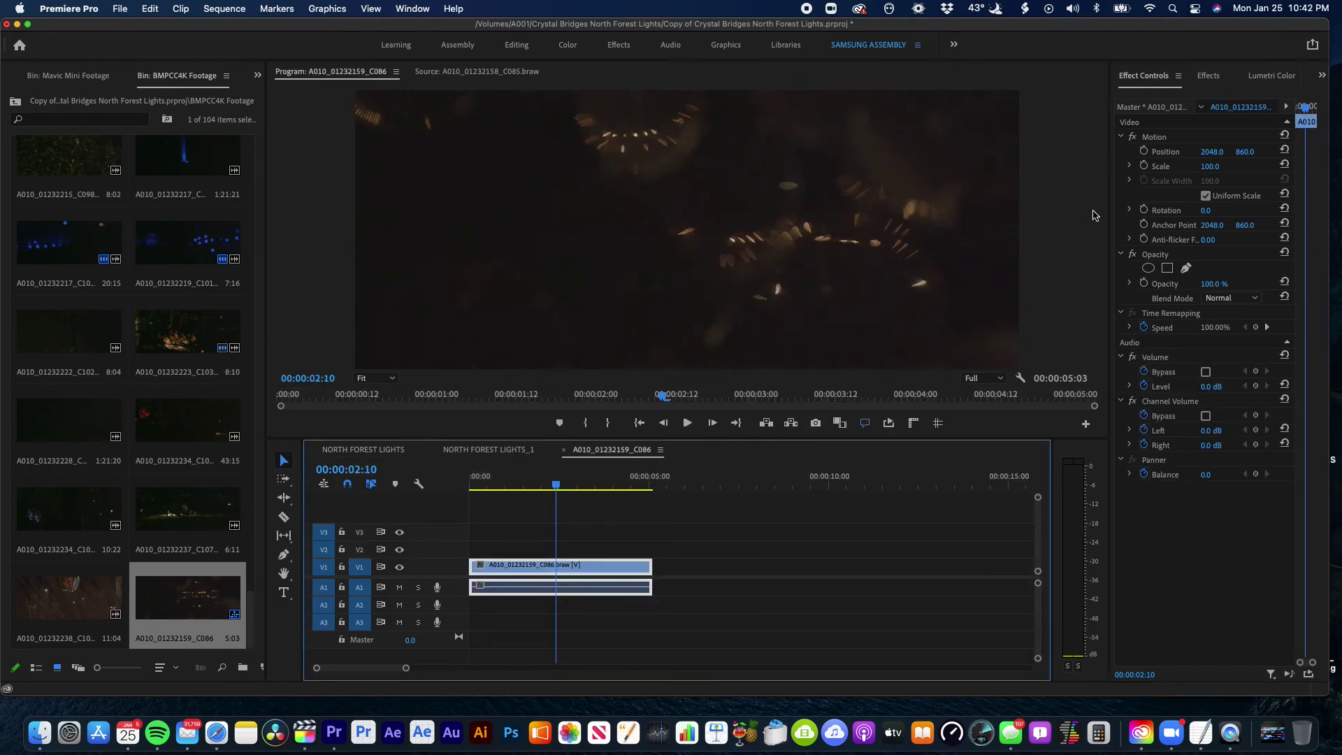
click(1283, 76)
click(1185, 78)
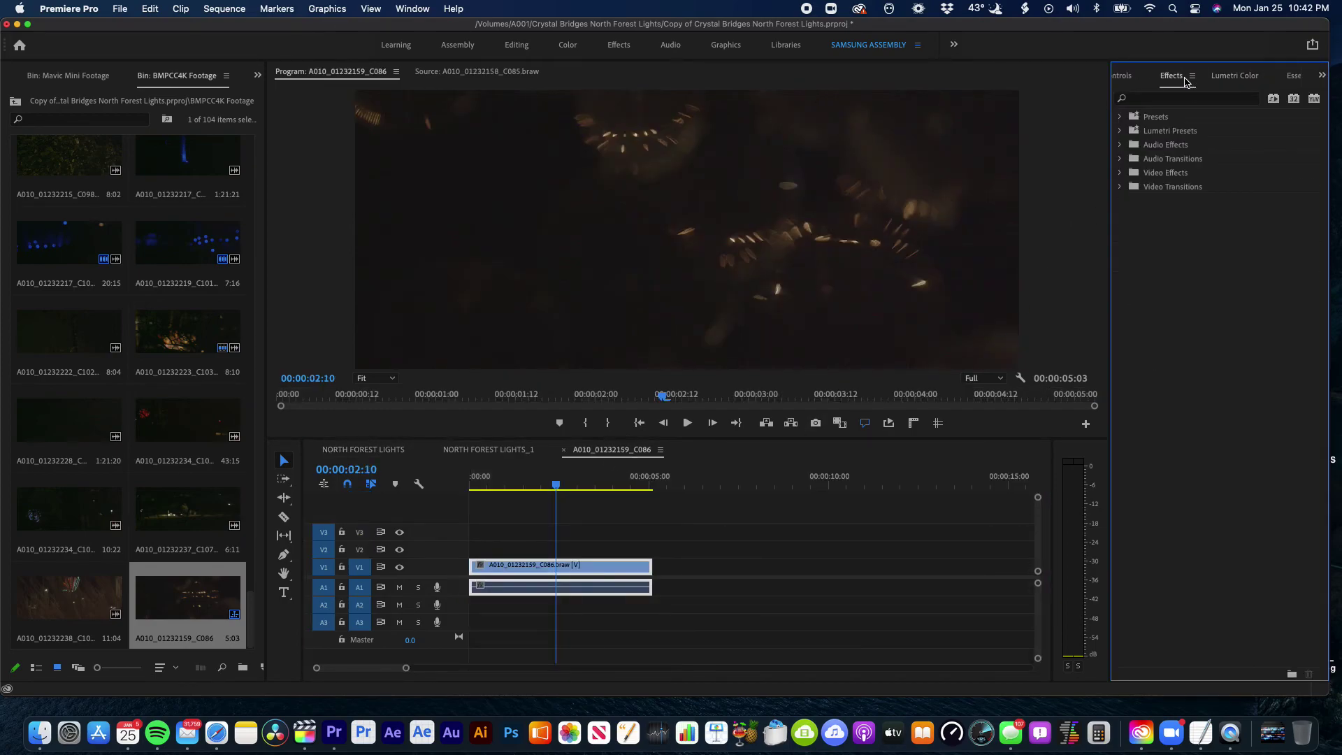
click(1178, 99)
text(reduce noi)
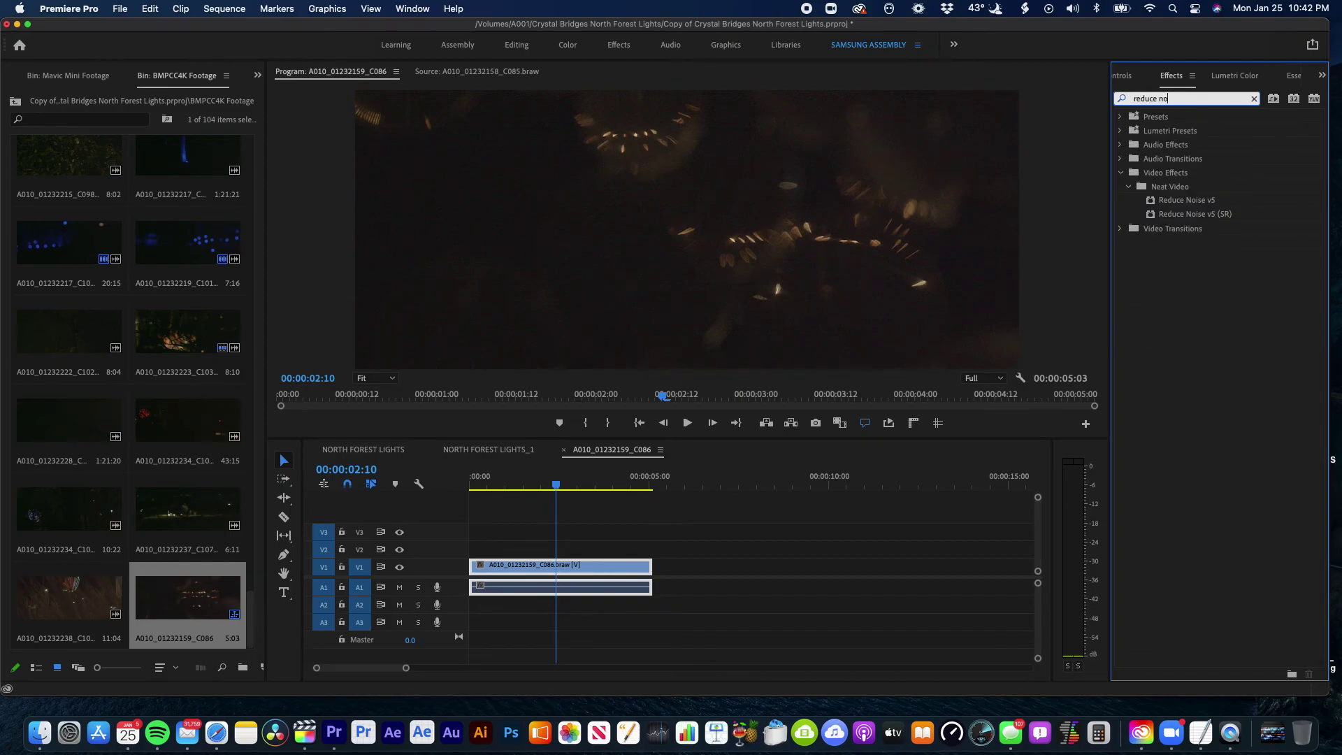
click(1205, 216)
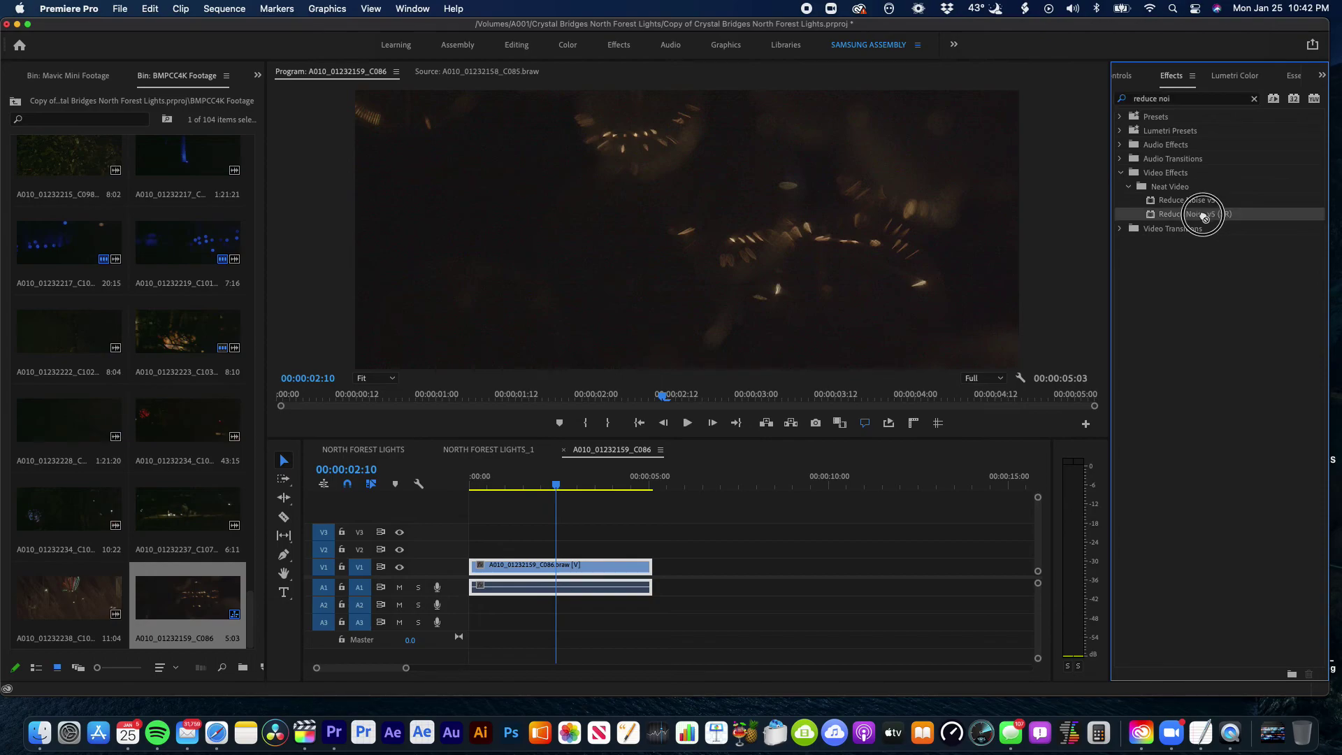
drag(1205, 216, 579, 567)
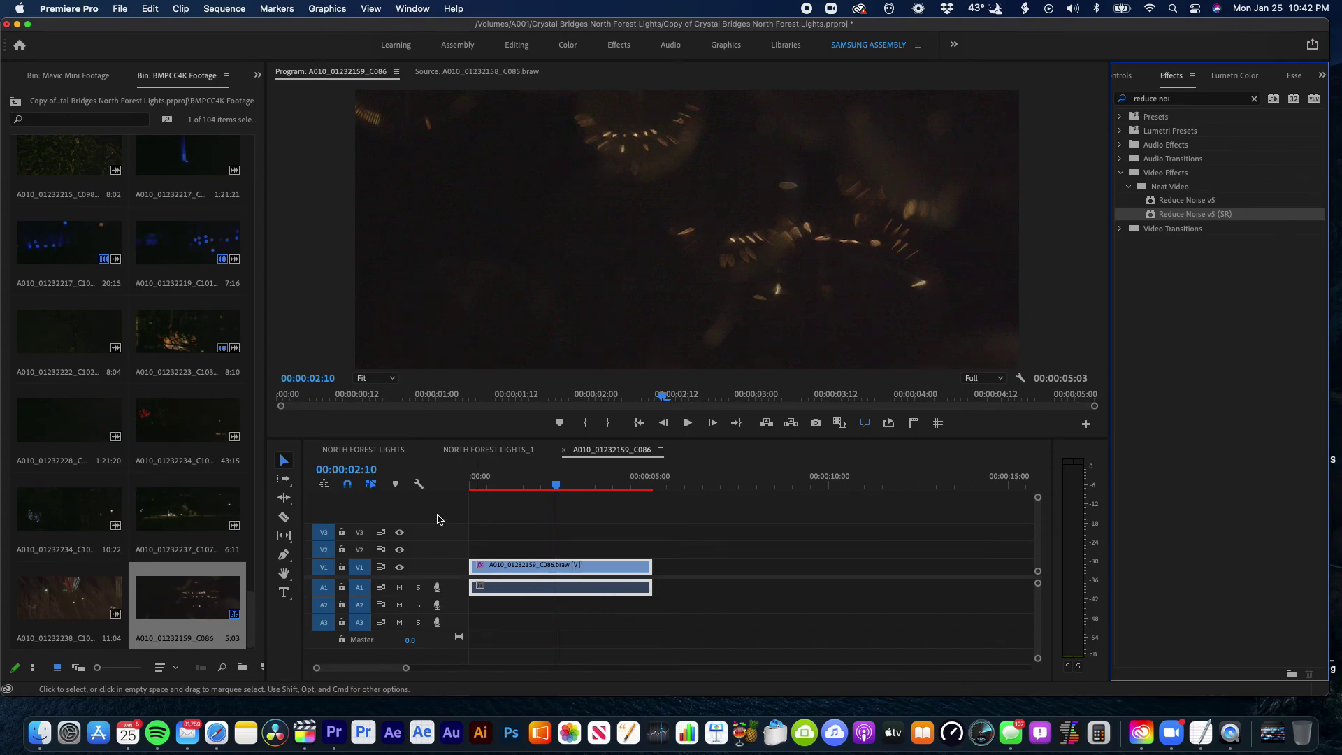
Put the playhead at 00:00:02:21 in the A010_01232159_C086 sequence and choose Full playback resolution
click(384, 450)
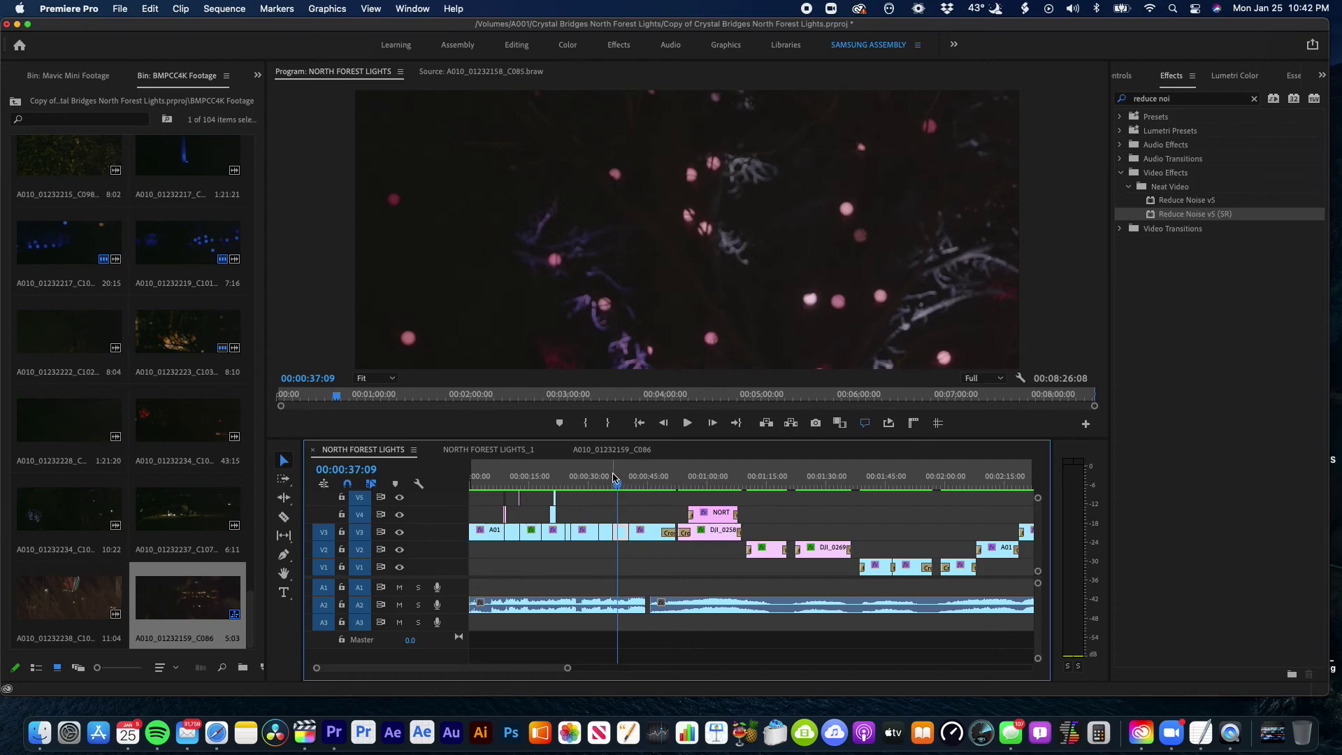
click(607, 455)
mouse_move(577, 484)
mouse_down()
mouse_move(588, 487)
mouse_move(572, 485)
mouse_up()
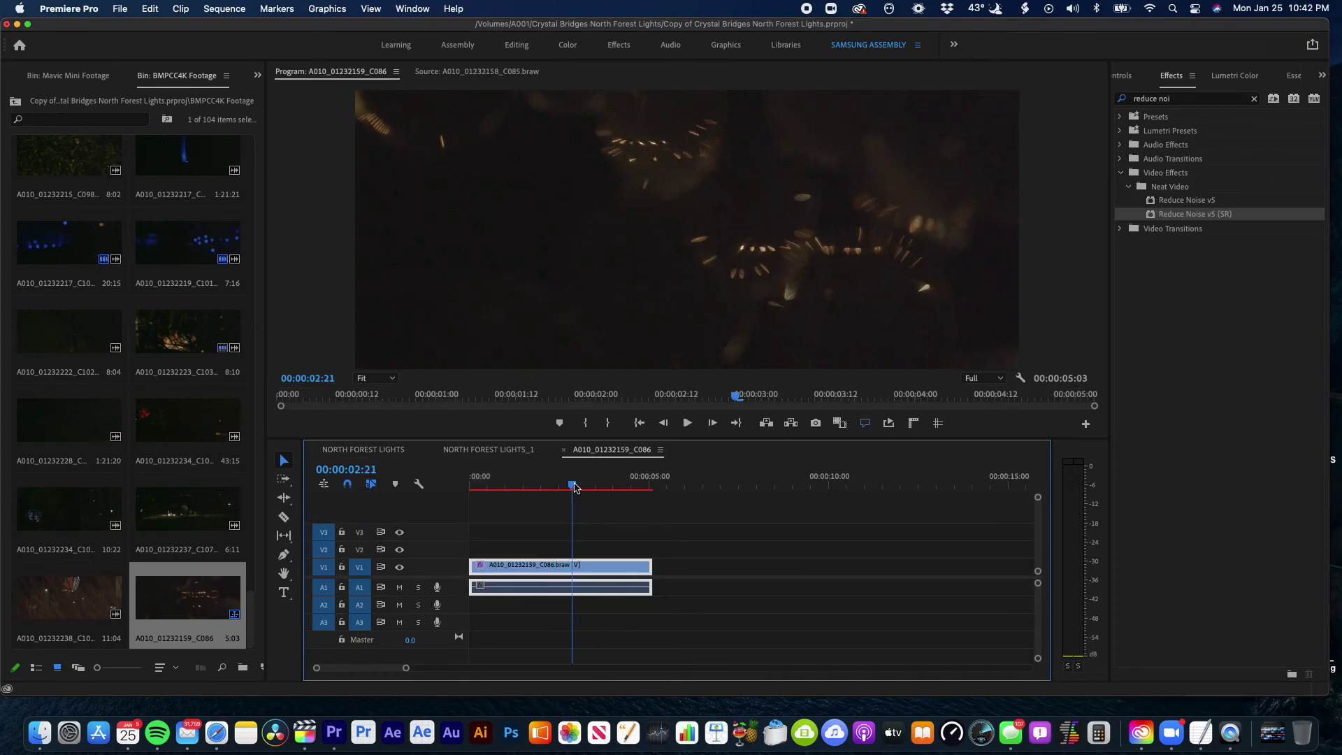
click(982, 378)
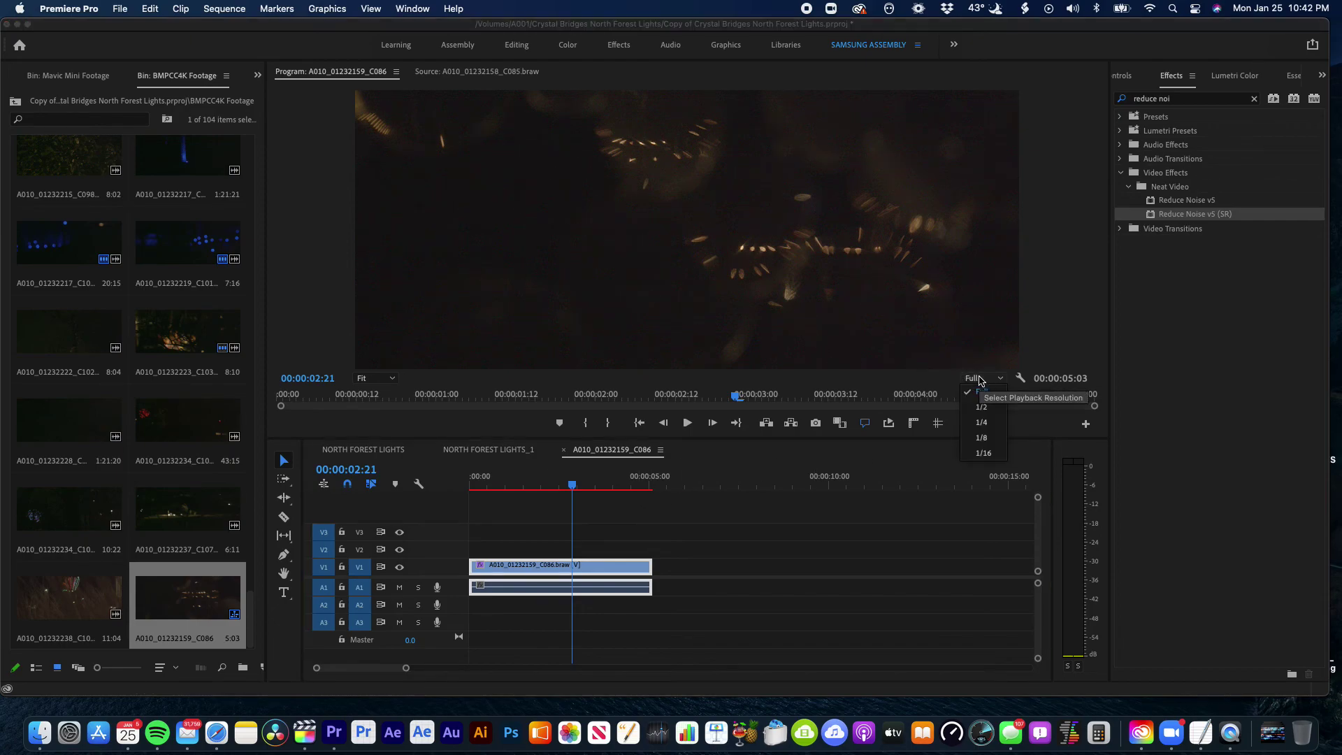
click(982, 392)
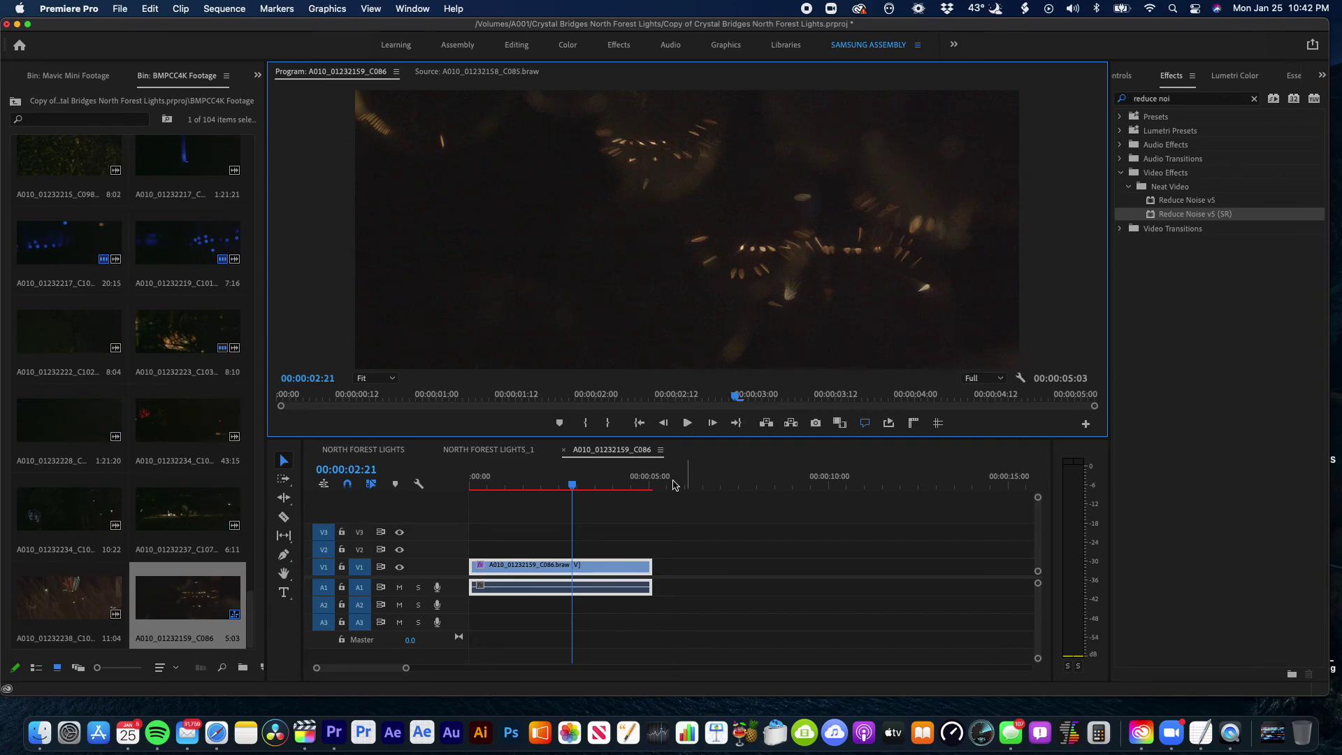
Prepare the clip's input frames at 00:00:01:00 for Reduce Noise v5 (SR) and open its noise profile builder
drag(591, 489, 505, 484)
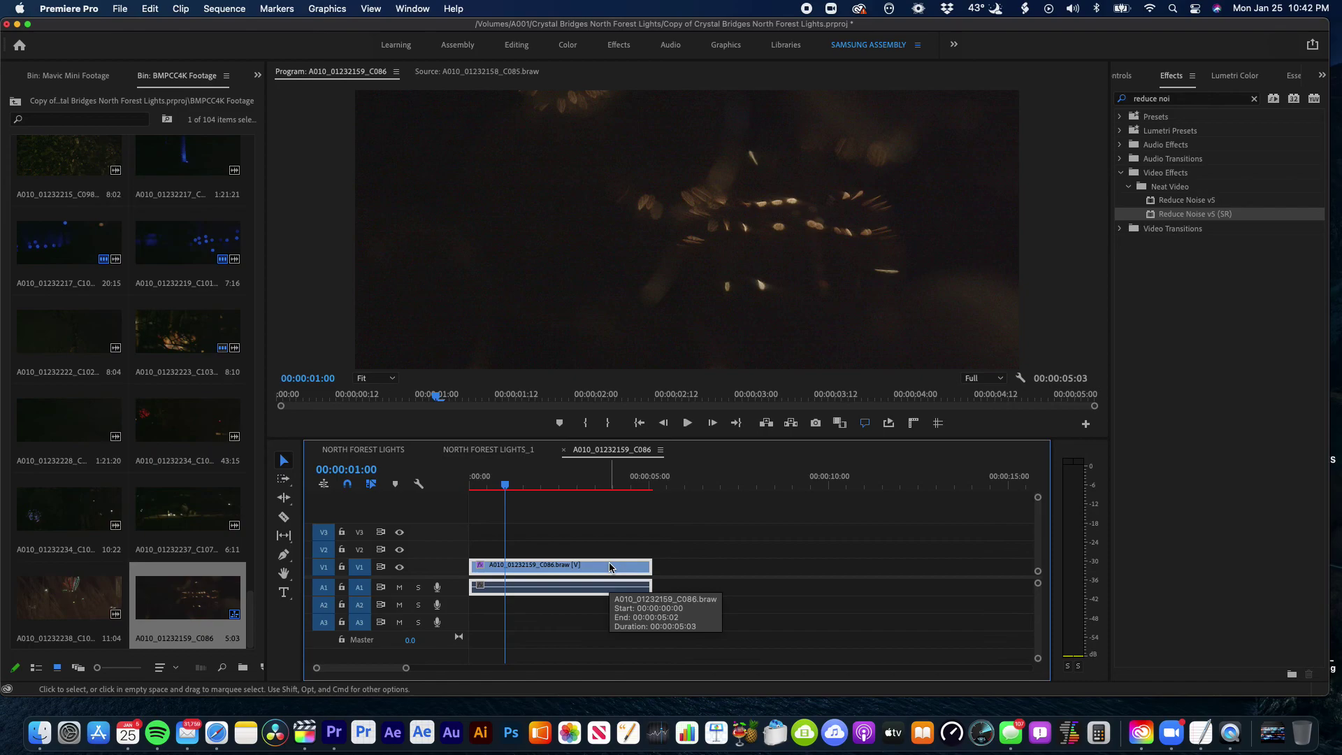
right_click(567, 570)
key(Escape)
click(1128, 77)
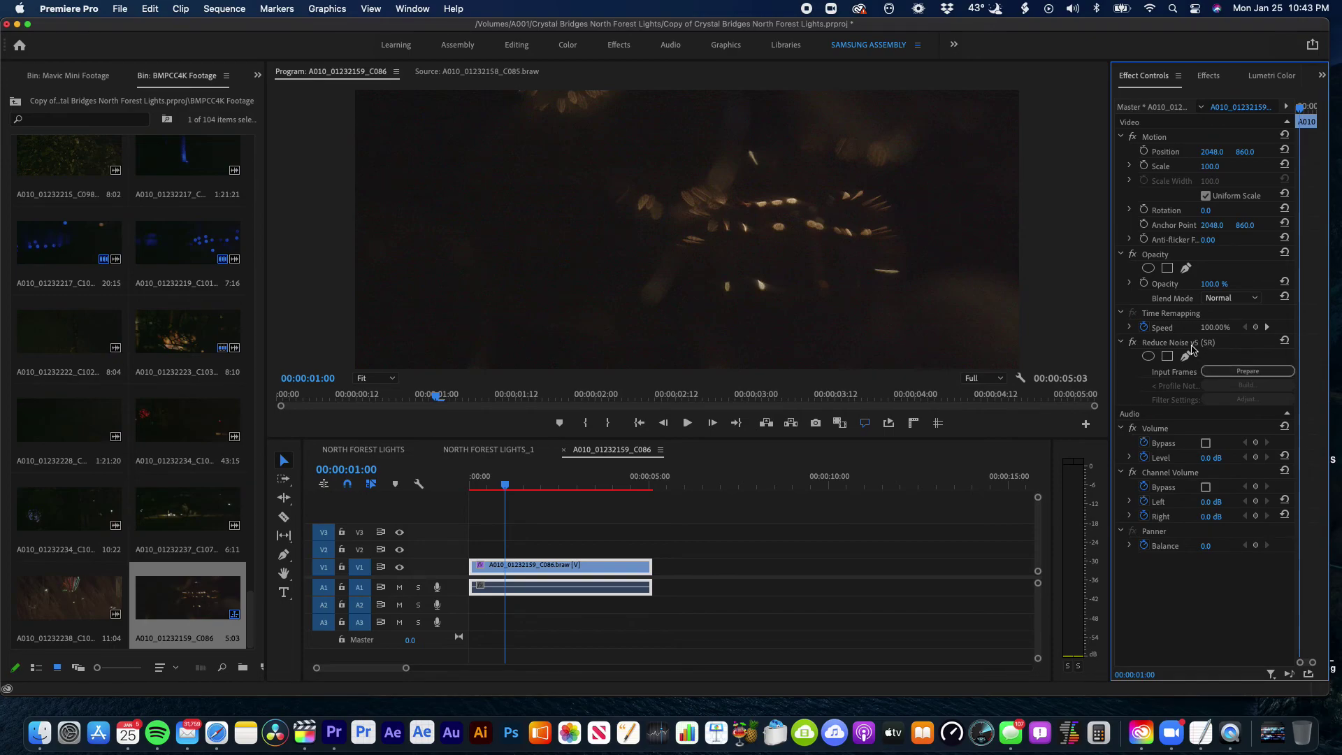
click(1239, 372)
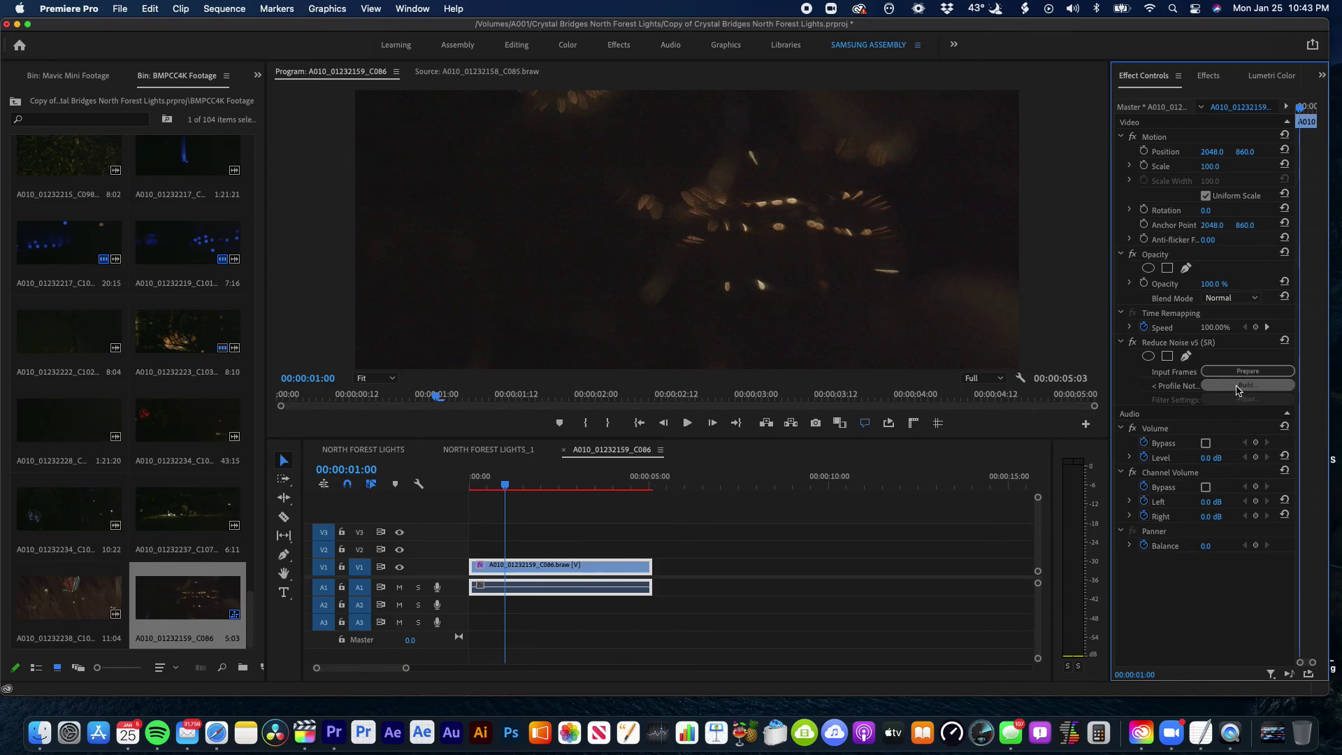
click(1237, 389)
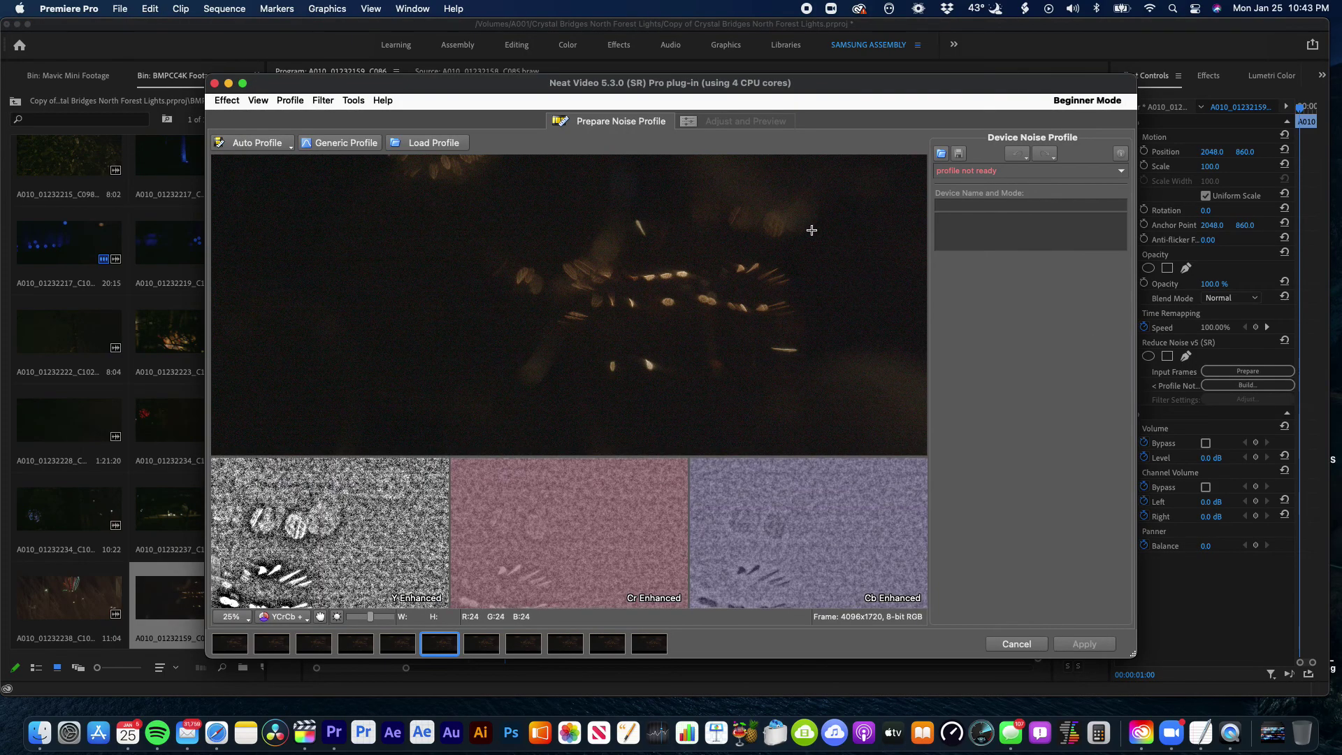
Build an automatic noise profile from the frame, sampling the dark featureless area near the image's upper right edge
drag(466, 84, 452, 42)
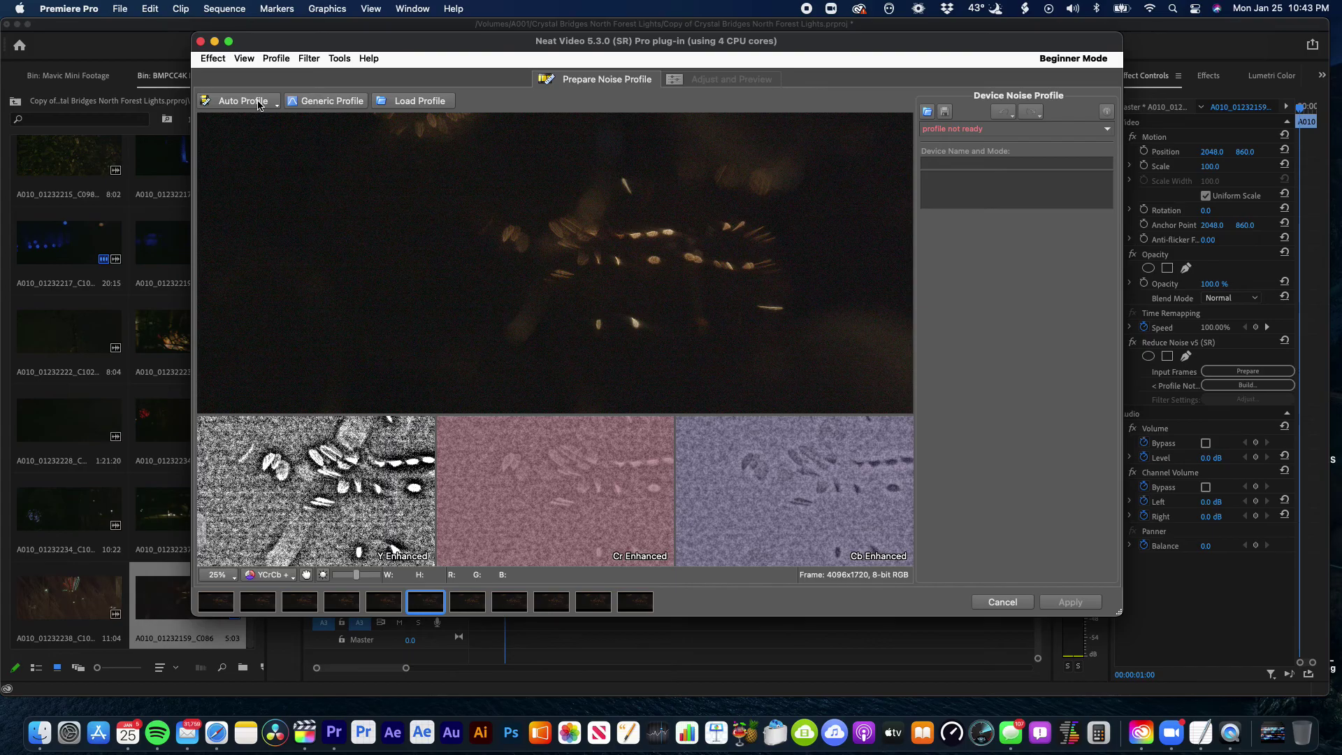
click(259, 103)
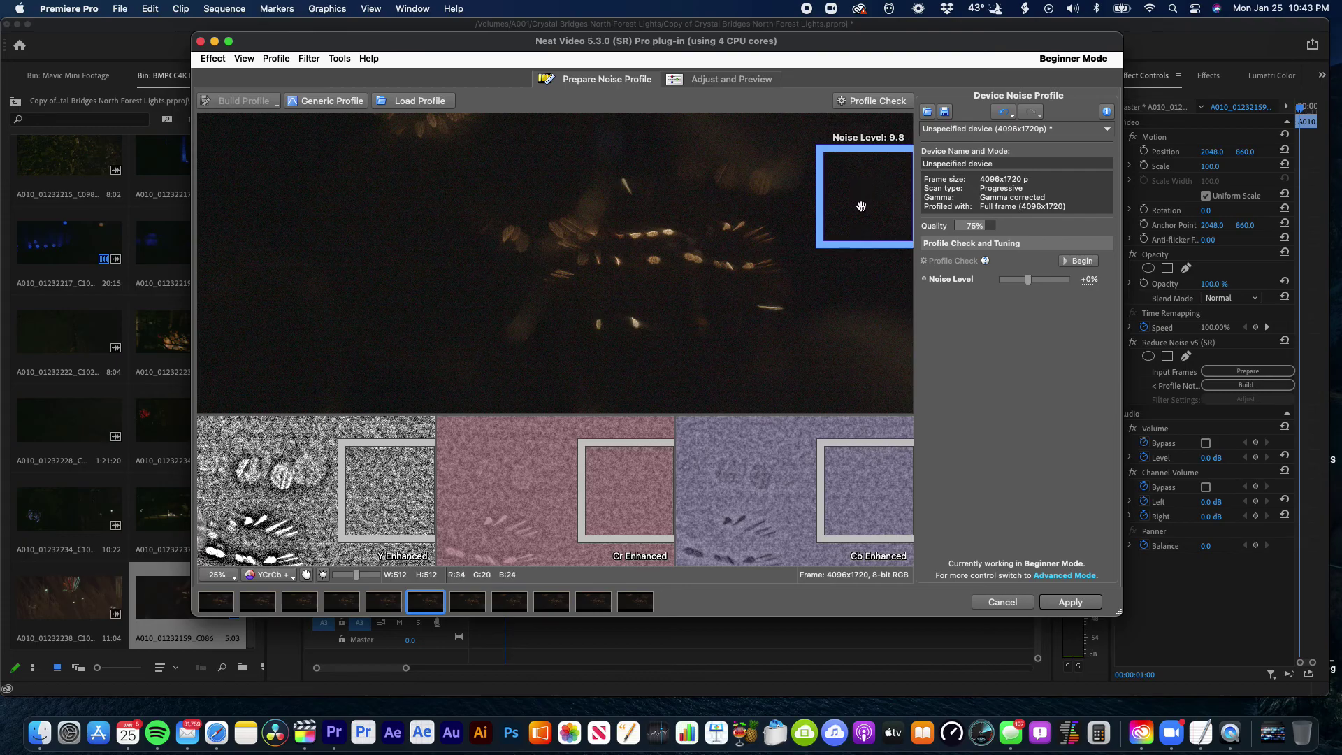
click(868, 224)
mouse_move(869, 225)
mouse_down()
mouse_move(866, 204)
mouse_move(873, 221)
mouse_up()
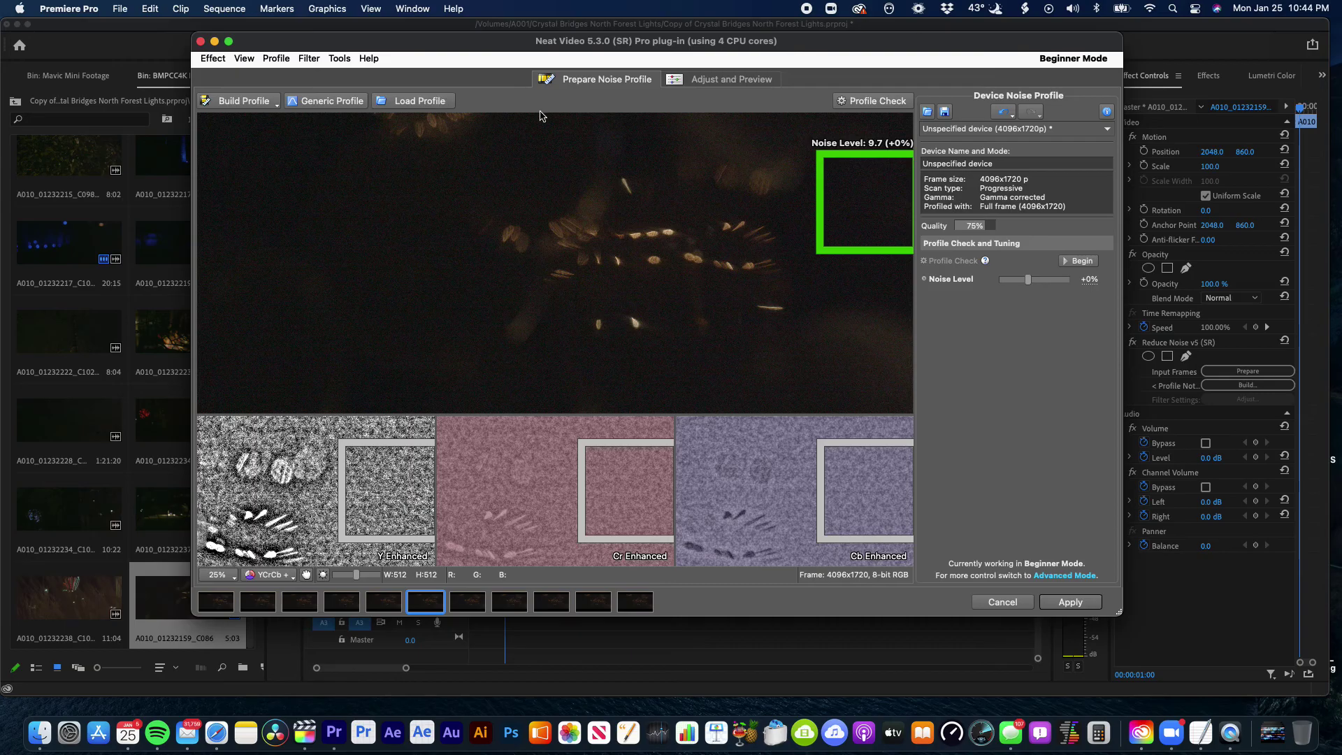
Run the profile check on the noise profile and preview the filtered frame with the default filter settings
click(875, 103)
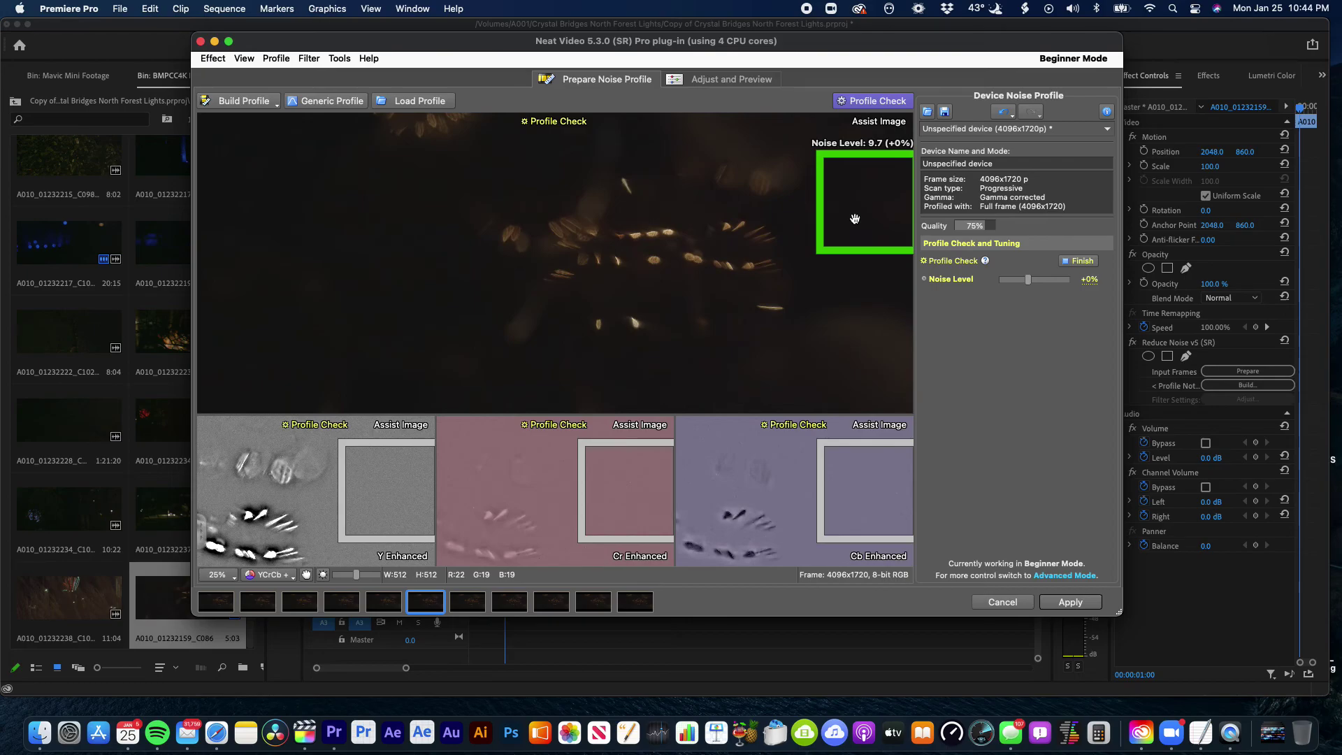
click(740, 84)
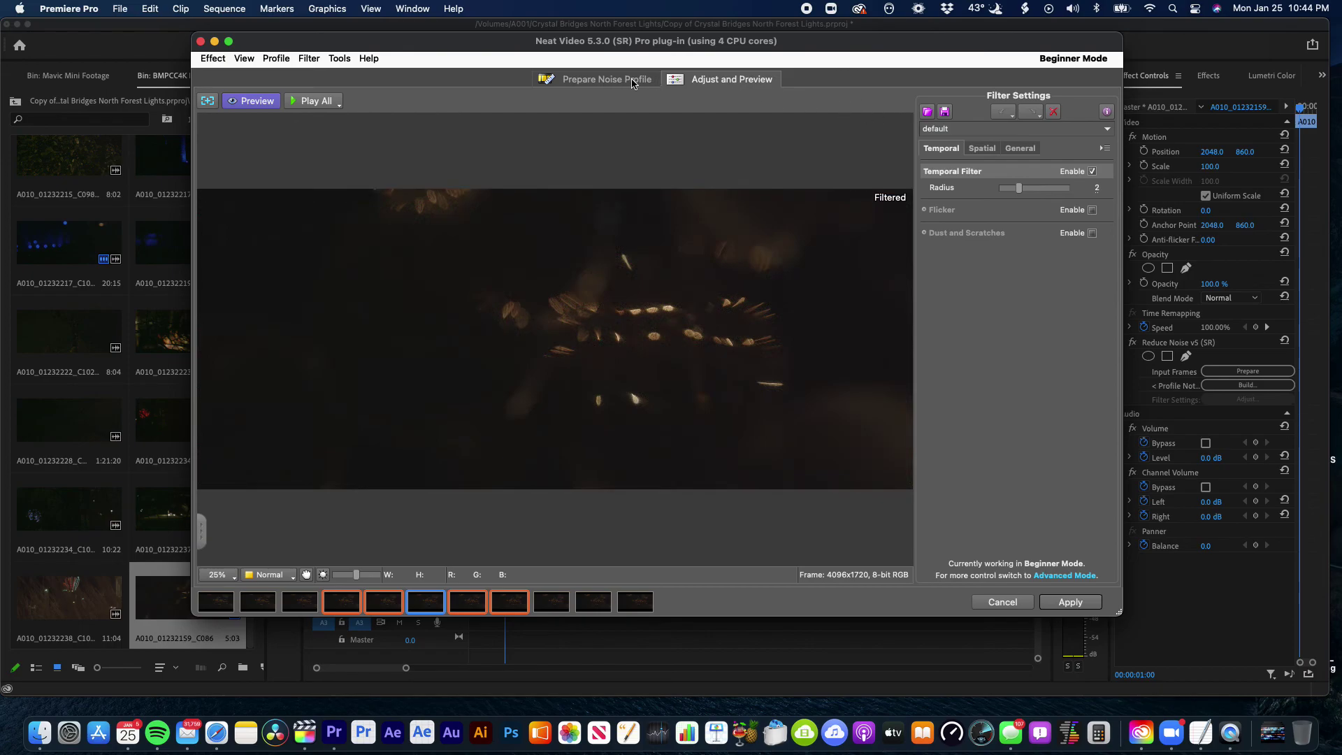
click(633, 81)
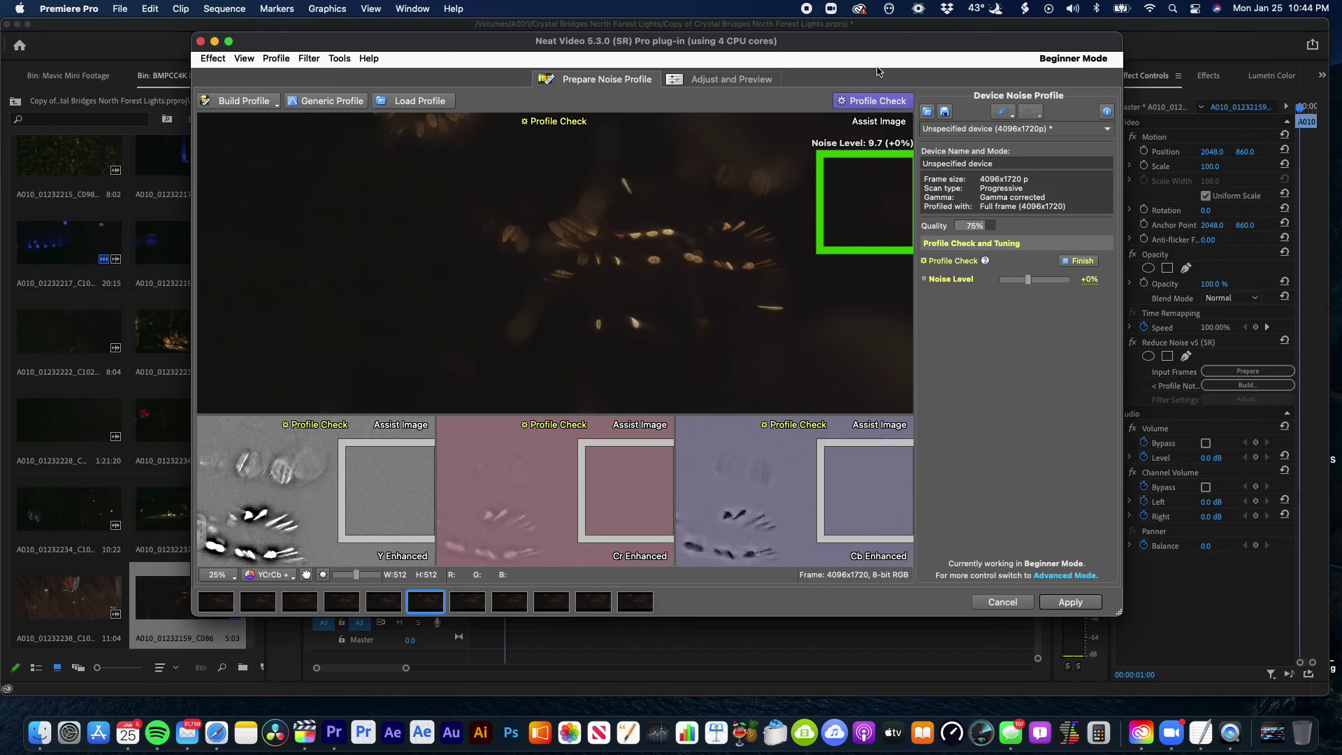
Look through the plug-in's view and mode options, keep Beginner Mode and apply the noise reduction to the clip
click(276, 59)
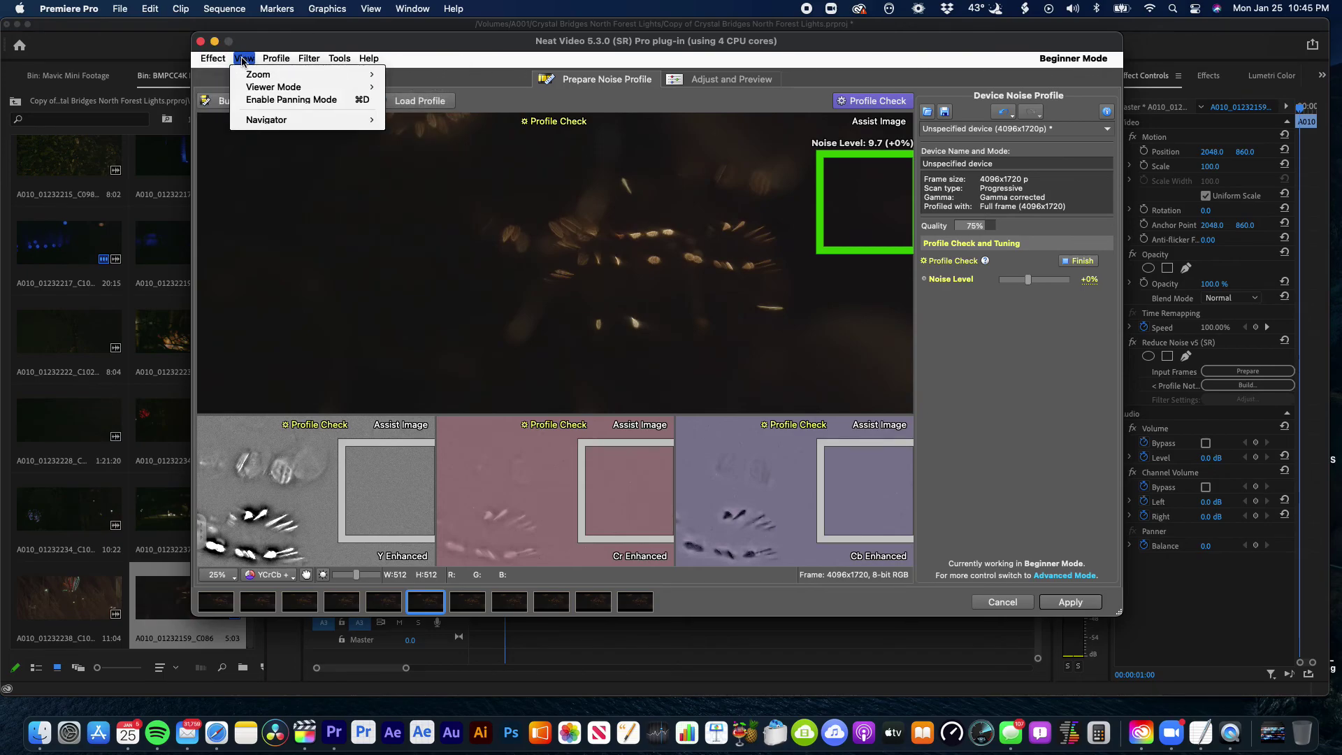
mouse_move(302, 61)
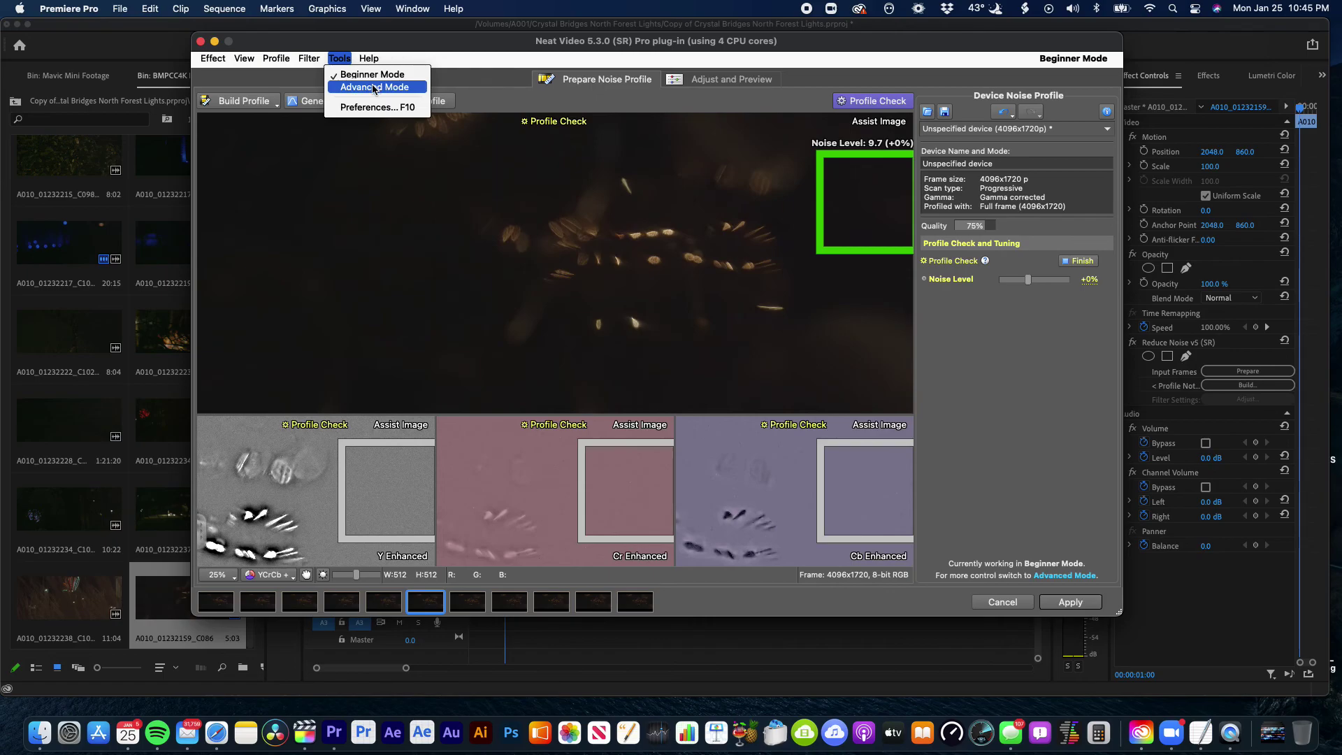
click(430, 64)
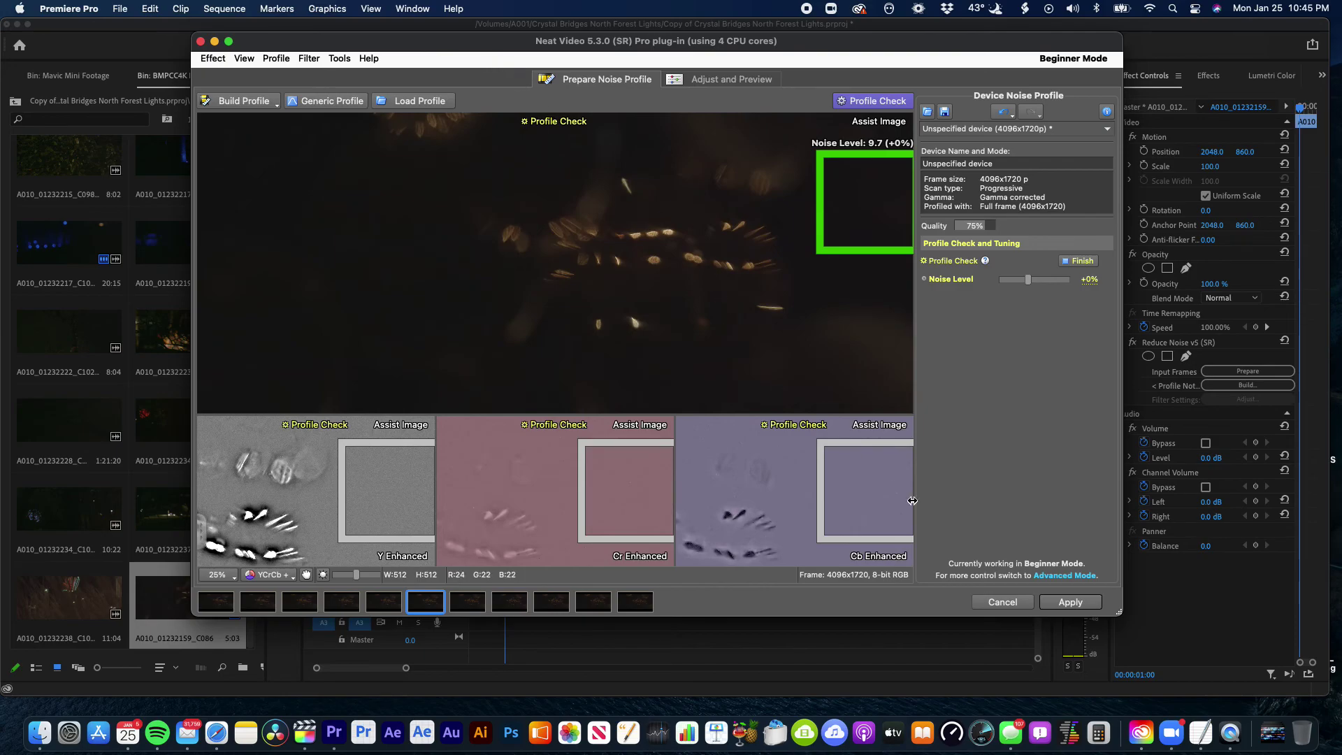
click(1074, 603)
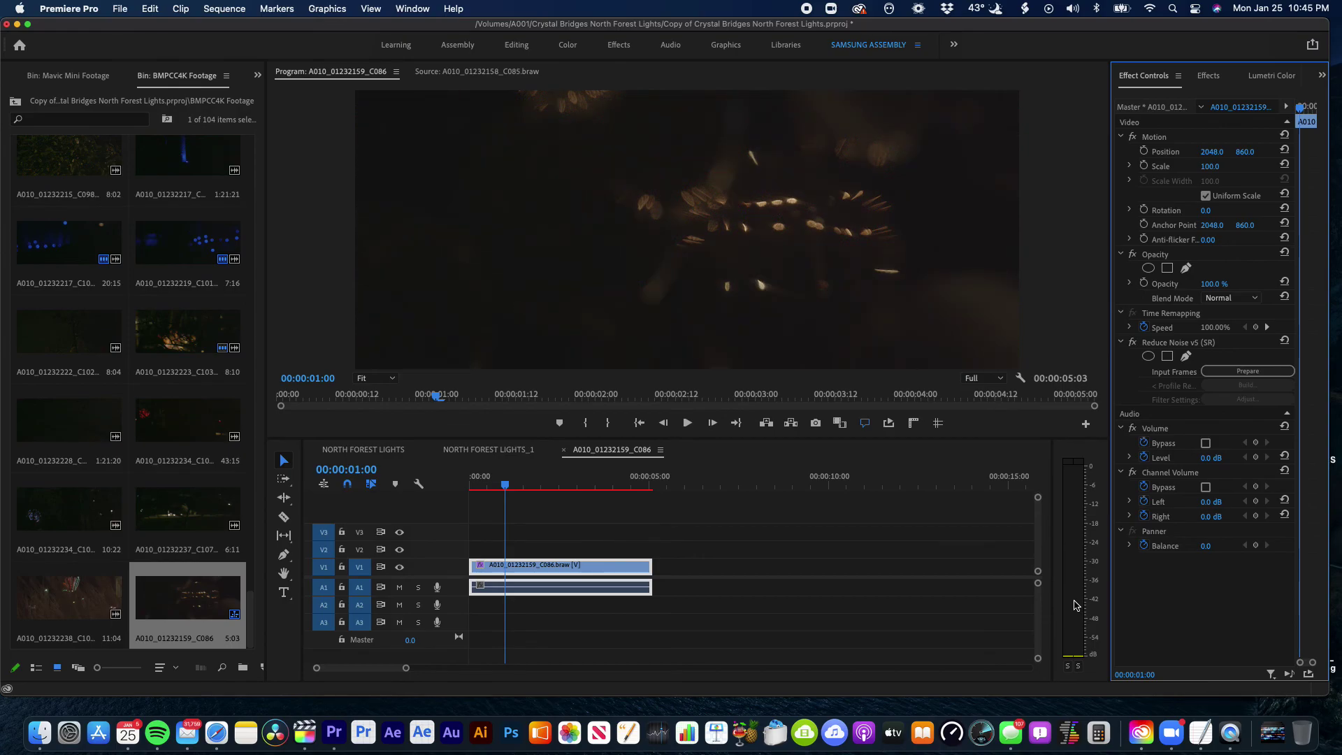
Try playing the denoised clip from 00:00:01:17 at 1/16 playback resolution, and restore Full resolution
click(508, 487)
drag(509, 487, 560, 488)
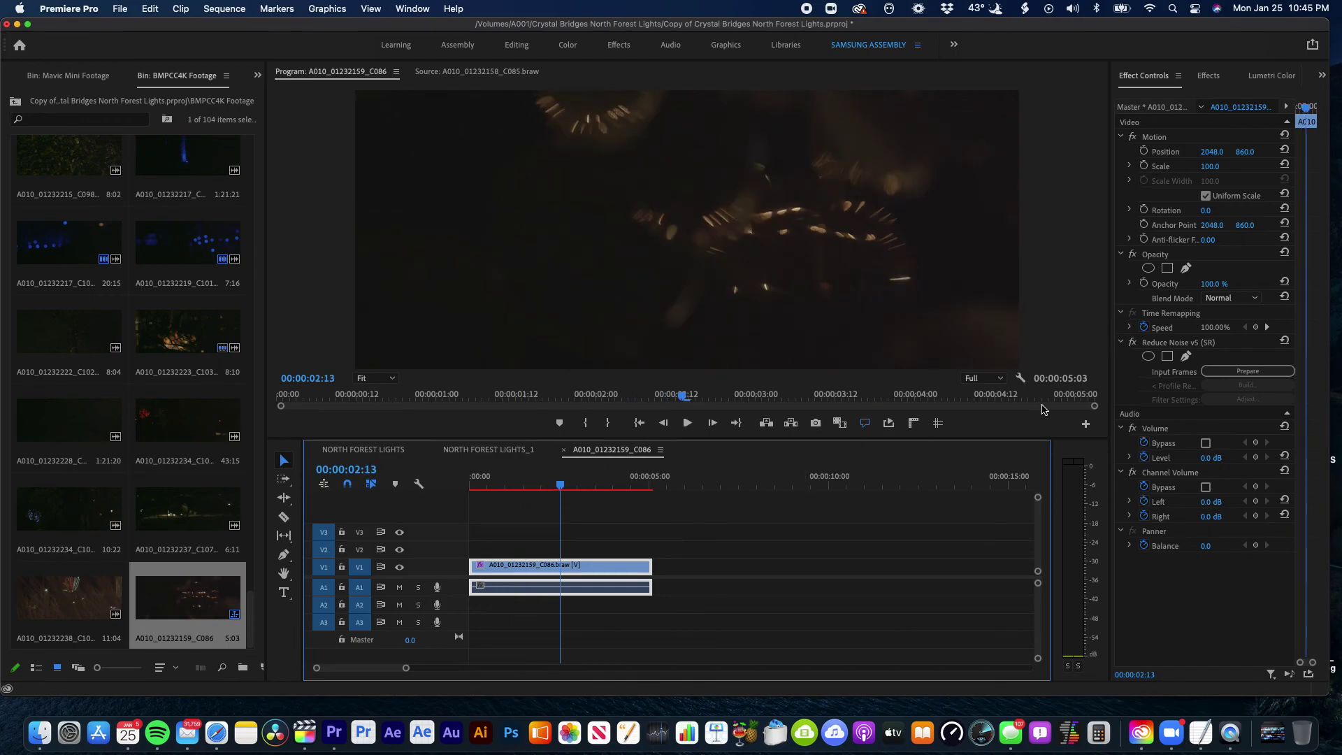
click(985, 378)
click(986, 446)
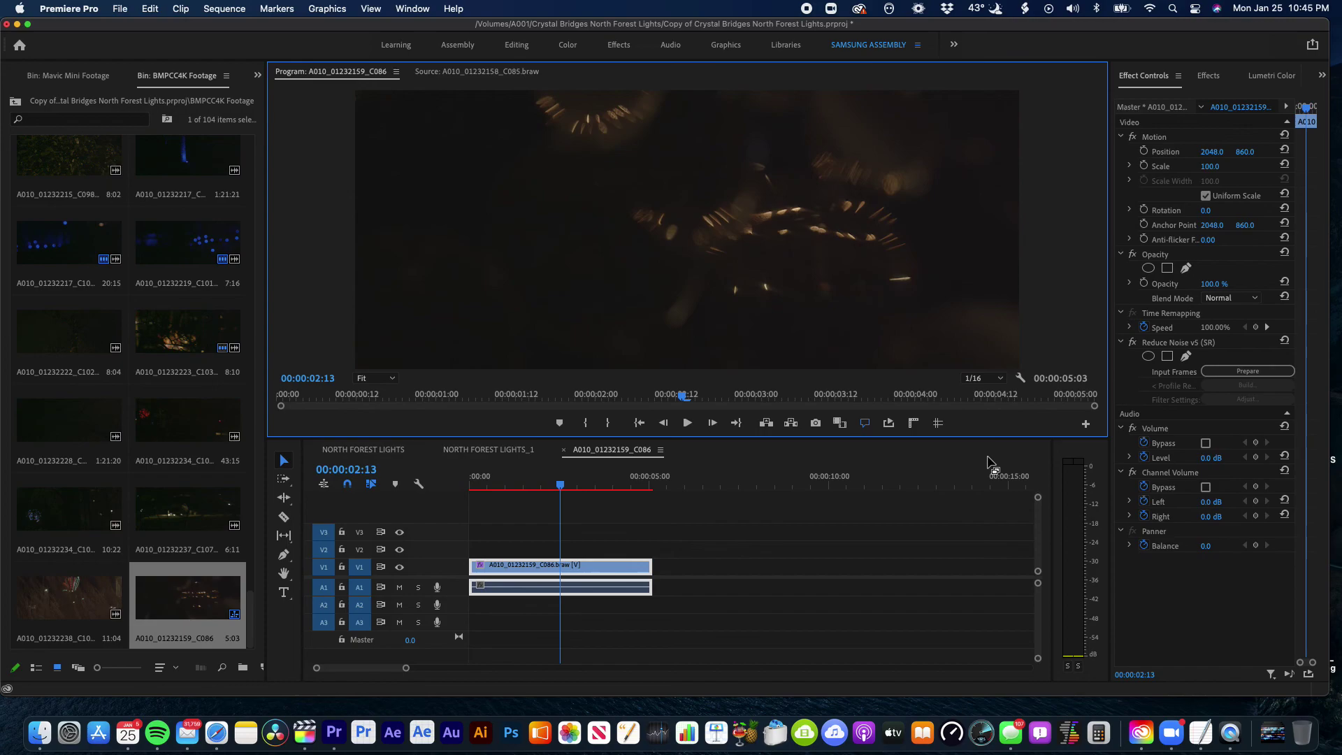
drag(560, 485, 529, 489)
key(space)
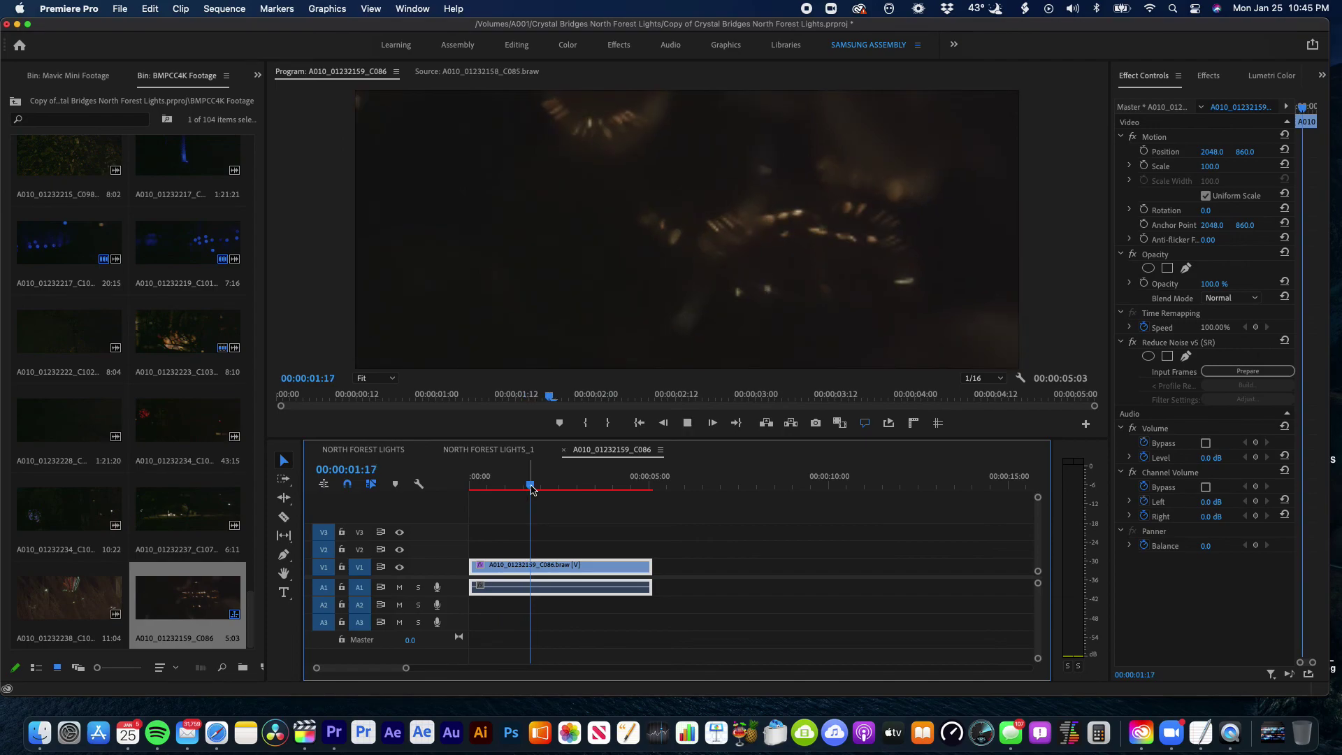
key(space)
click(999, 379)
click(993, 396)
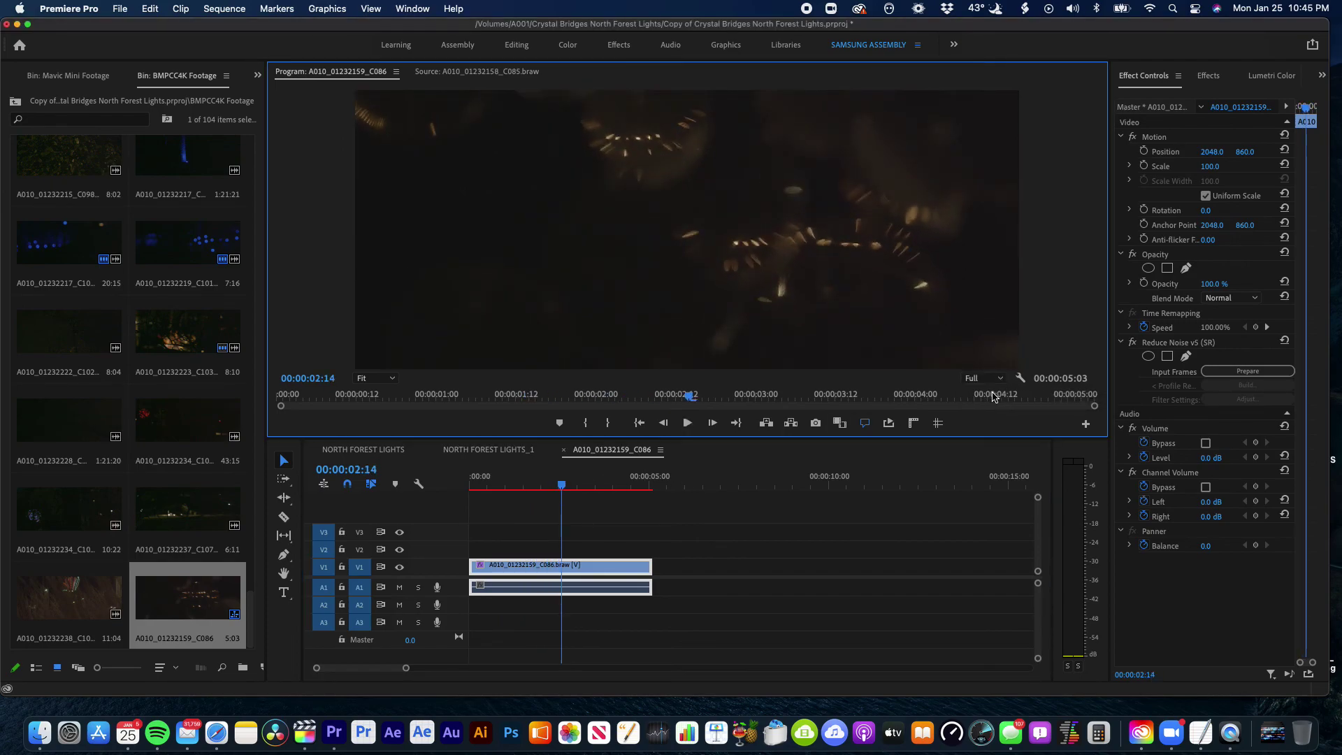
Put the playhead at 00:00:02:03 and render the selected clip in the A010_01232159_C086 sequence
drag(561, 484, 545, 487)
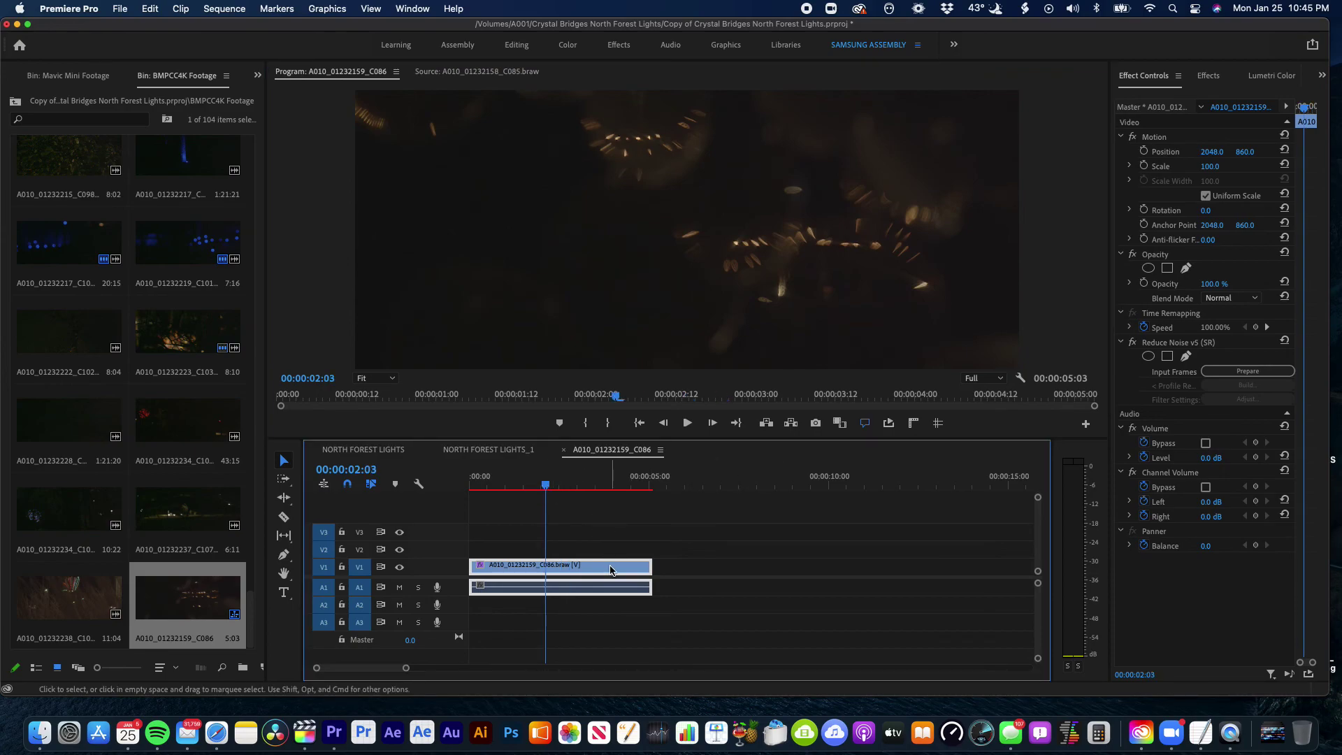
click(648, 544)
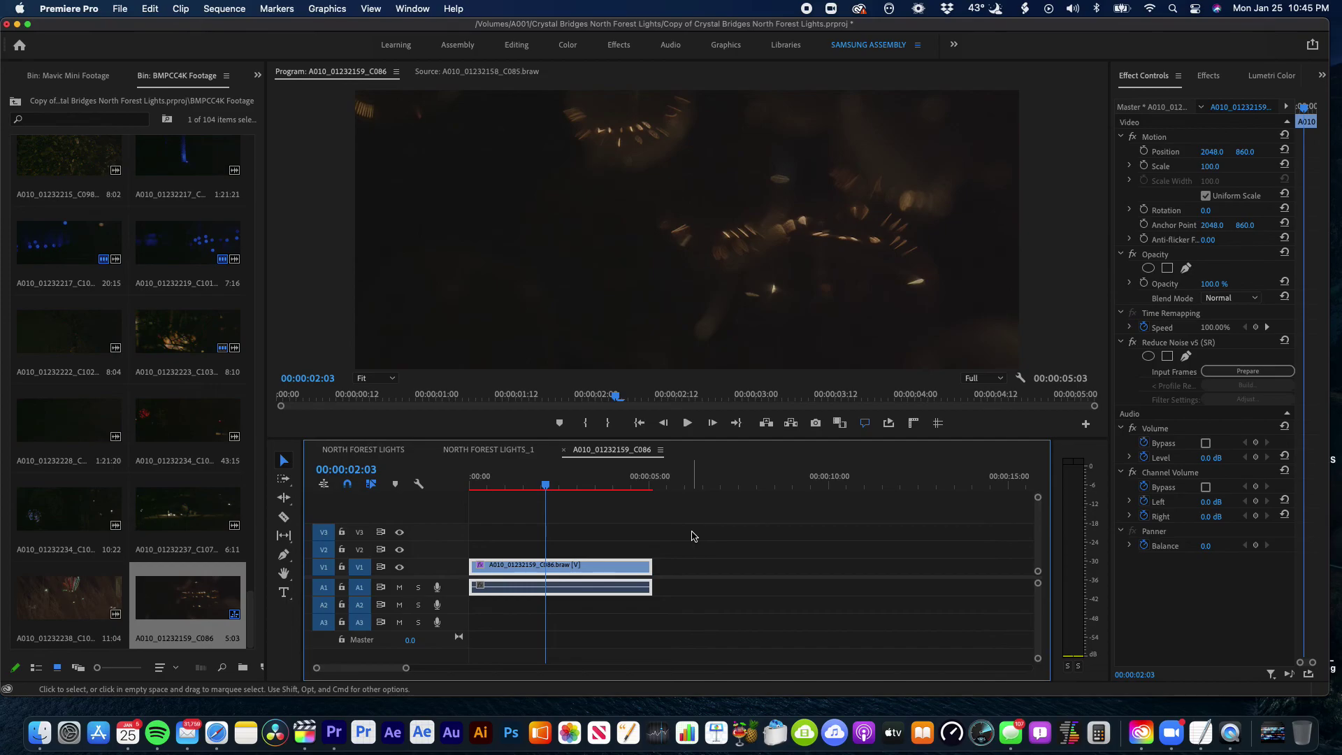
click(229, 9)
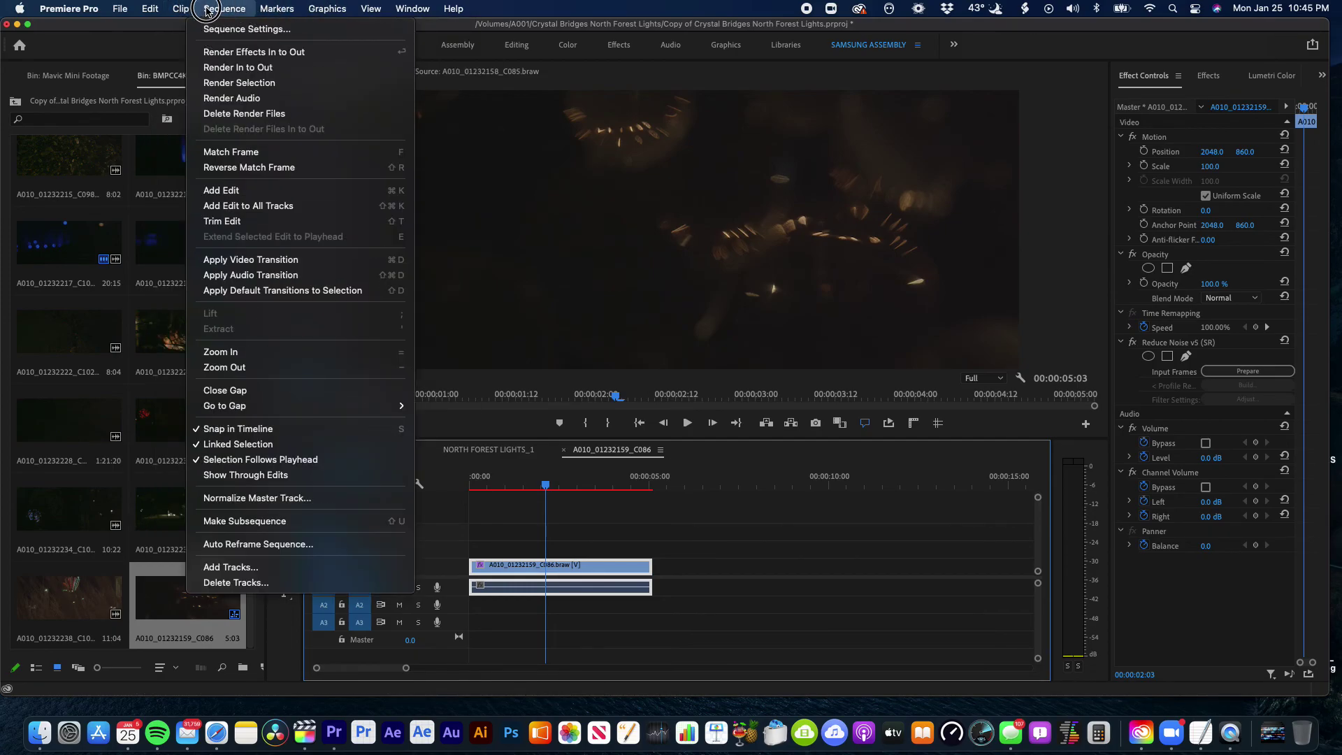
click(239, 83)
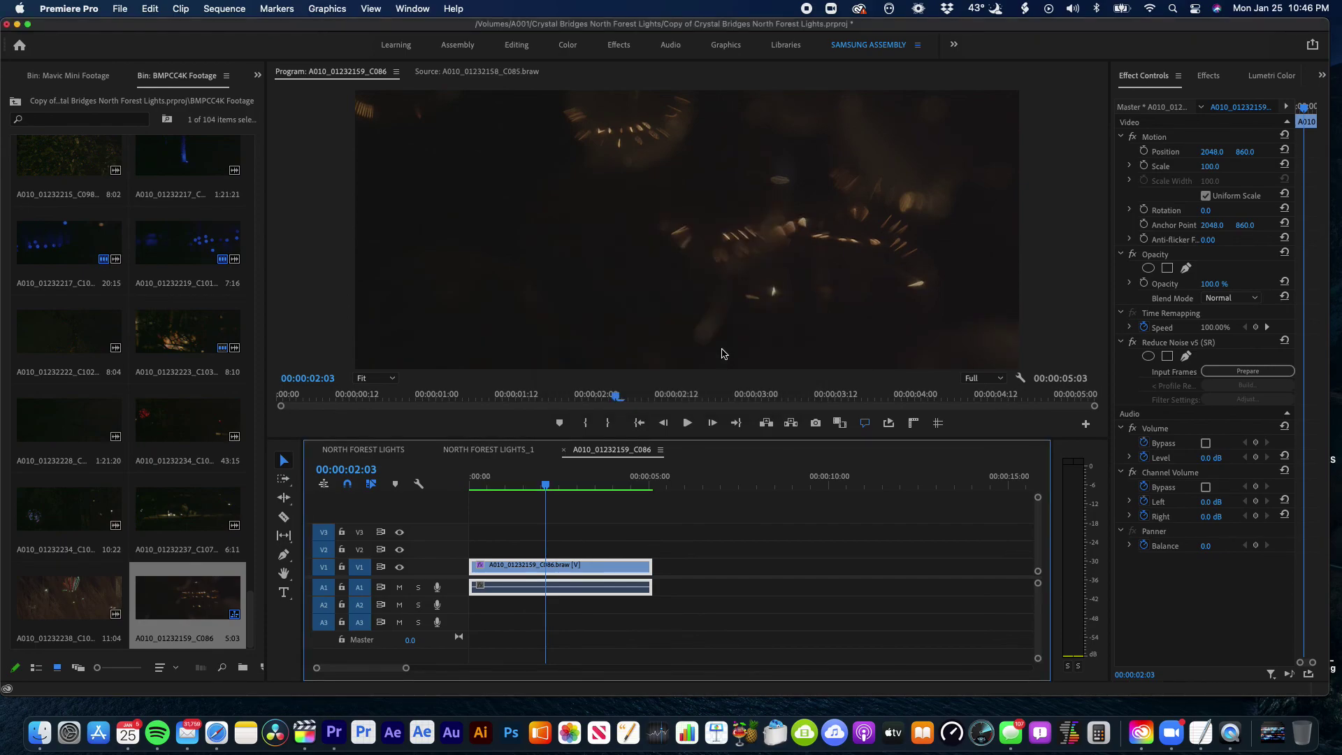
Play the rendered A010_01232159_C086 sequence from its start to review the noise reduction
drag(546, 484, 455, 490)
key(space)
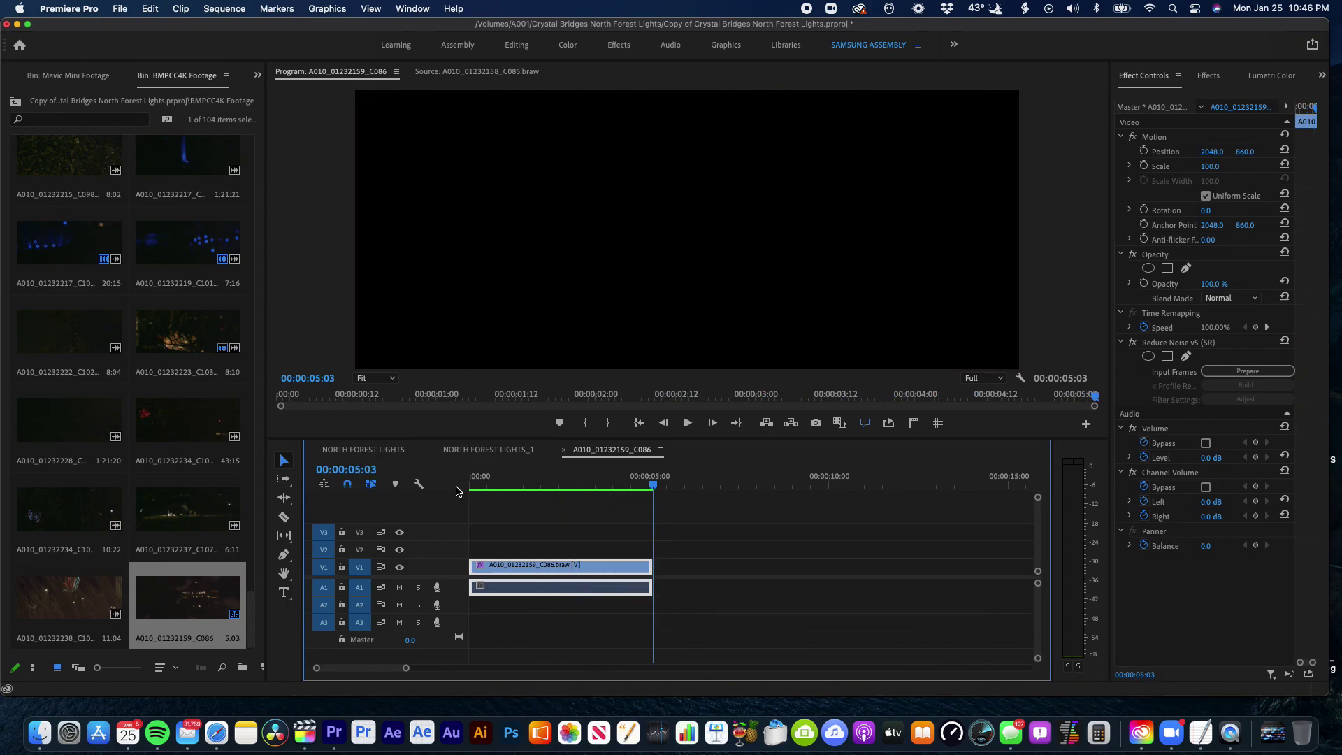
drag(541, 489, 460, 490)
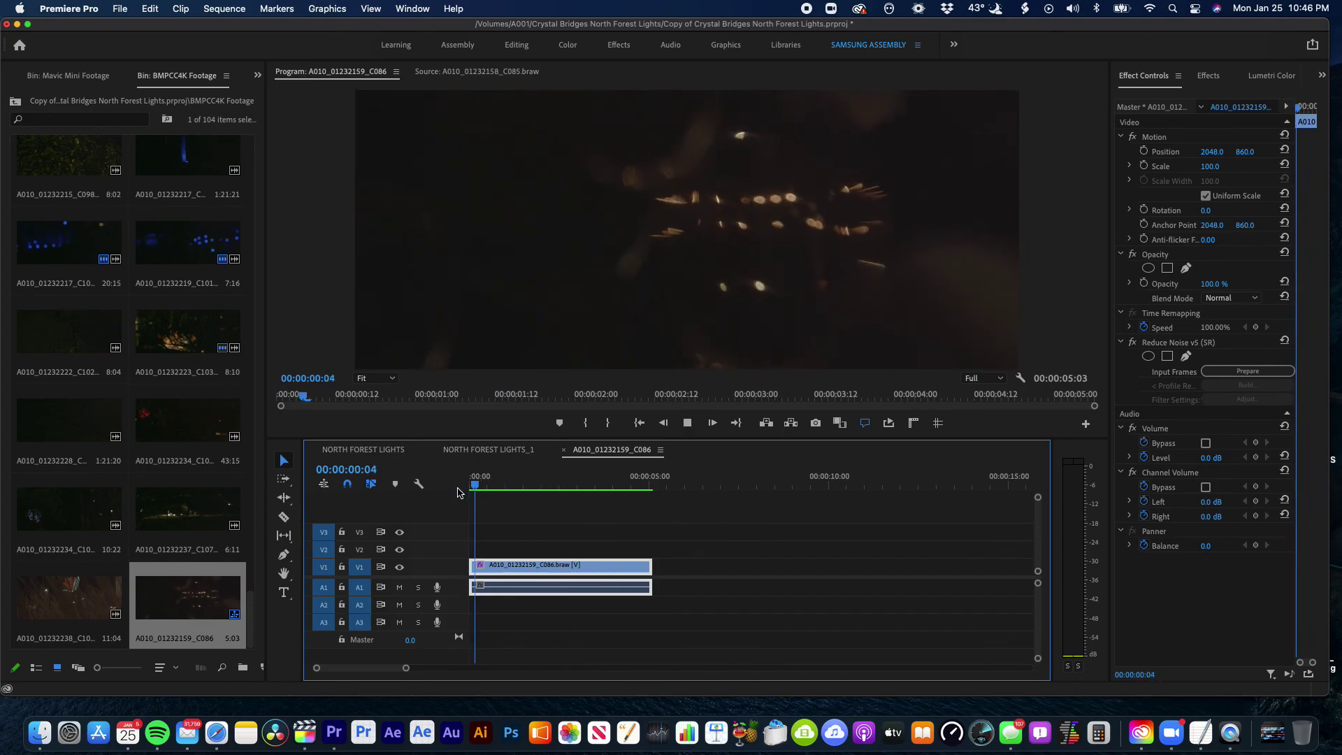
key(space)
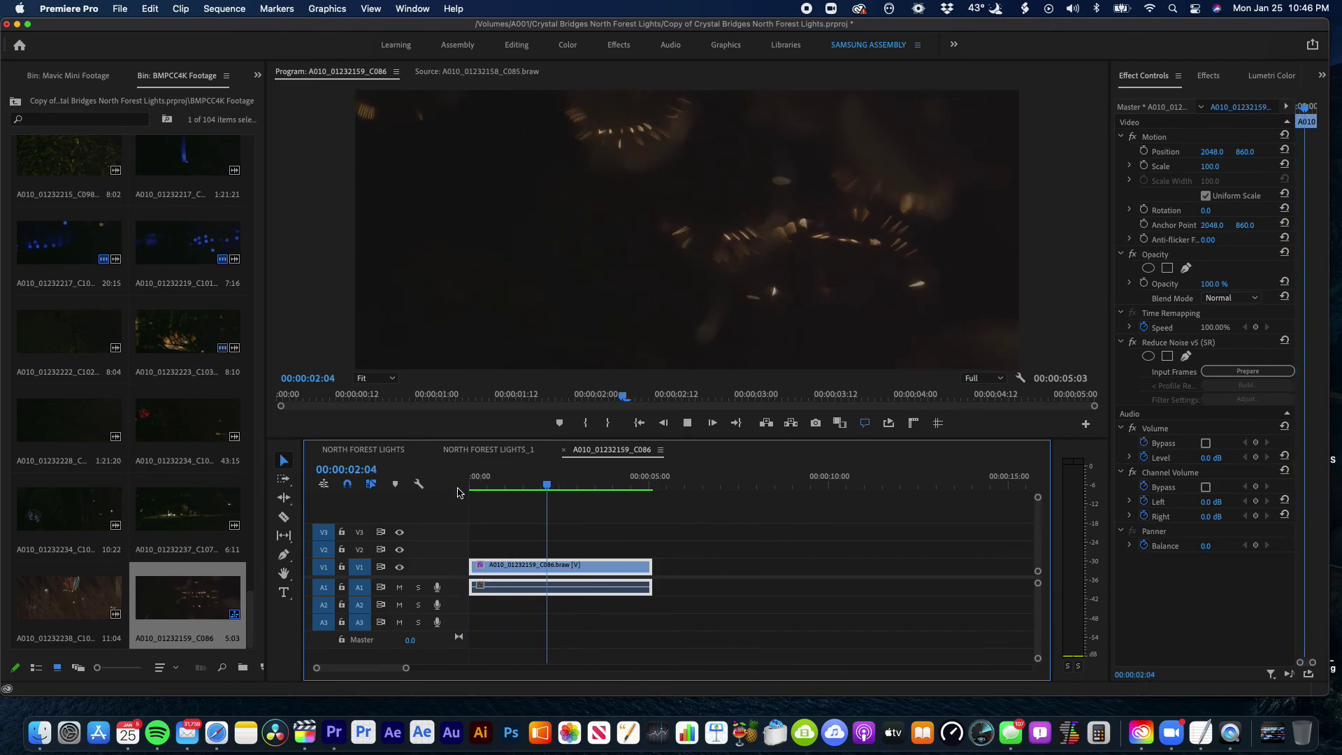
key(space)
Fit the whole NORTH FOREST LIGHTS sequence in the timeline and review its clips up to 00:07:02:06
mouse_move(587, 487)
mouse_down()
mouse_move(926, 482)
mouse_move(879, 494)
mouse_up()
click(363, 450)
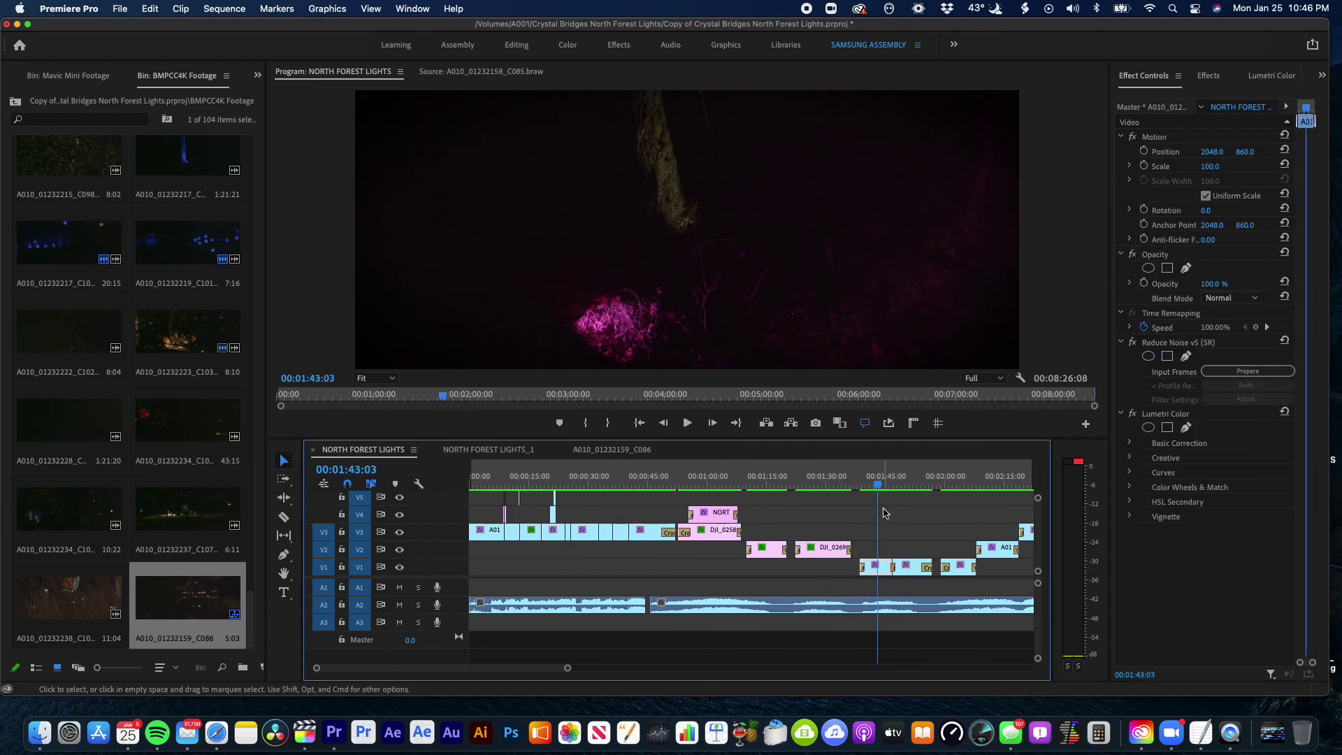
key(backslash)
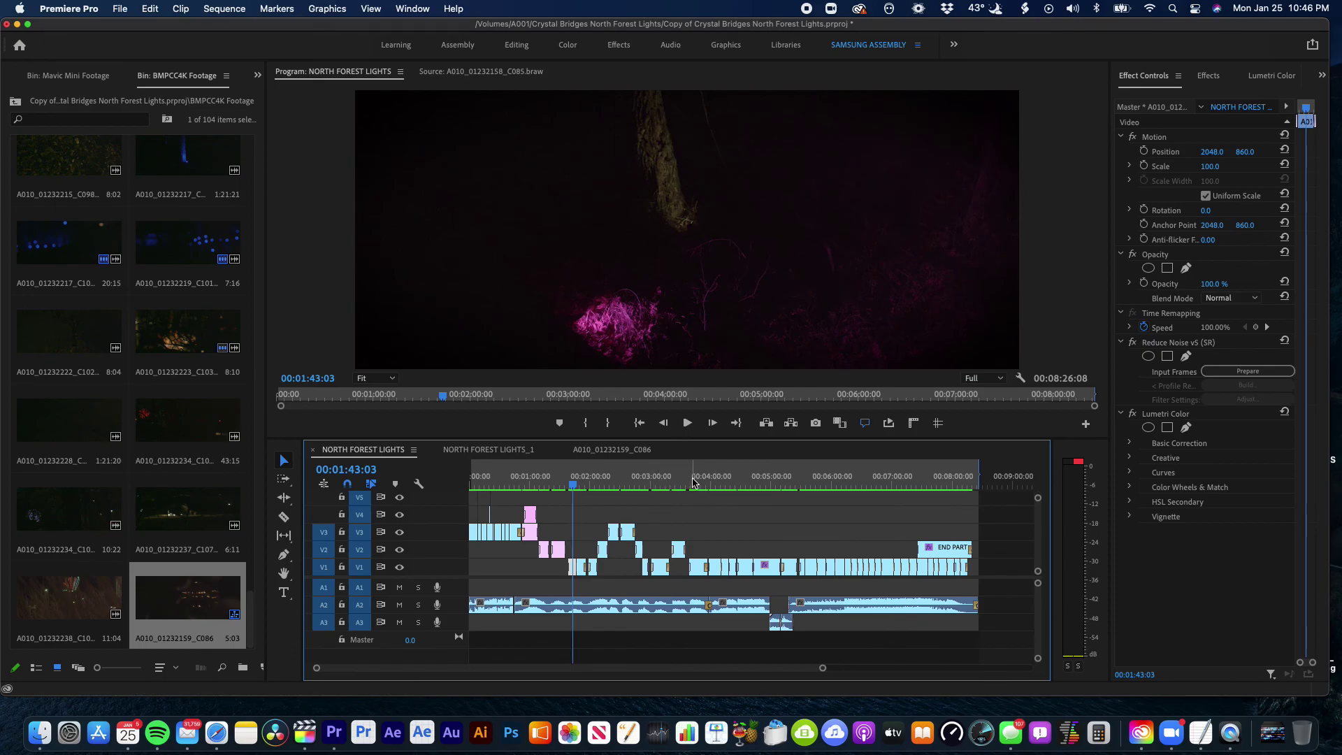
mouse_move(771, 489)
mouse_down()
mouse_move(758, 487)
mouse_move(938, 479)
mouse_move(885, 482)
mouse_up()
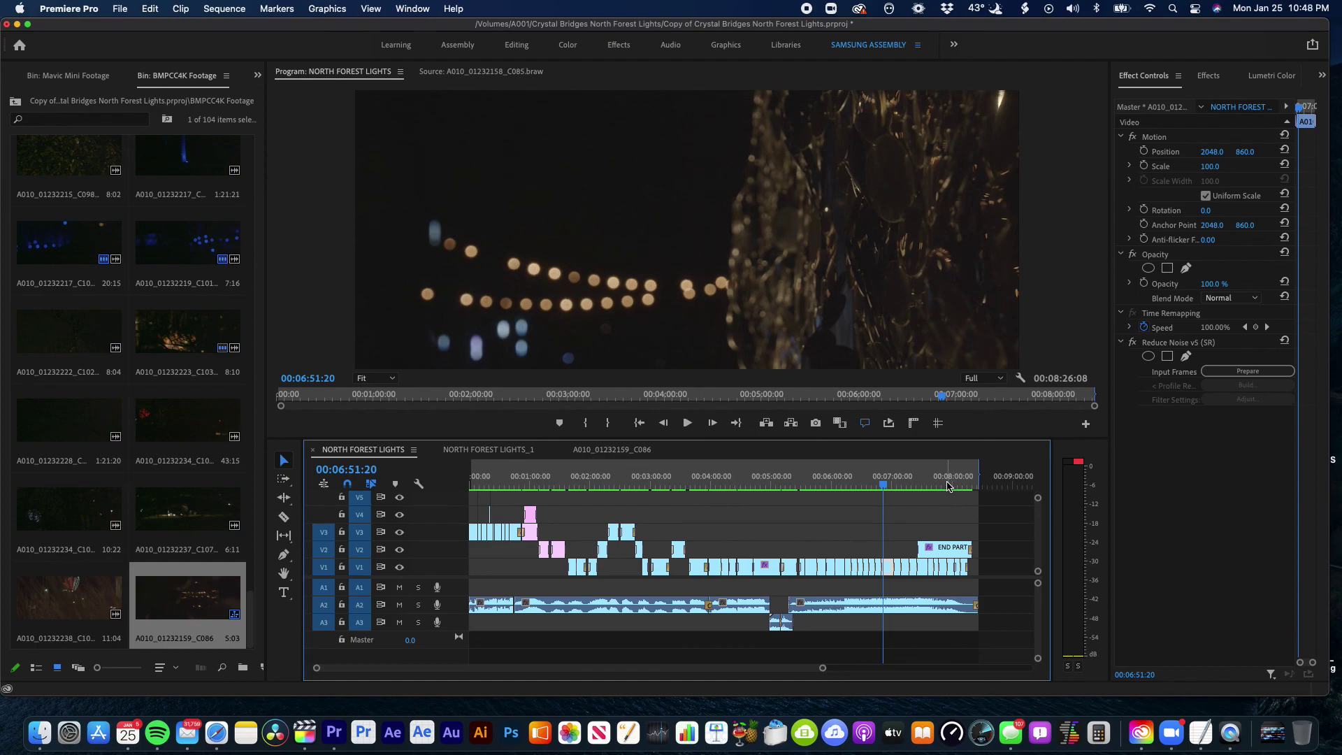
drag(912, 486, 896, 491)
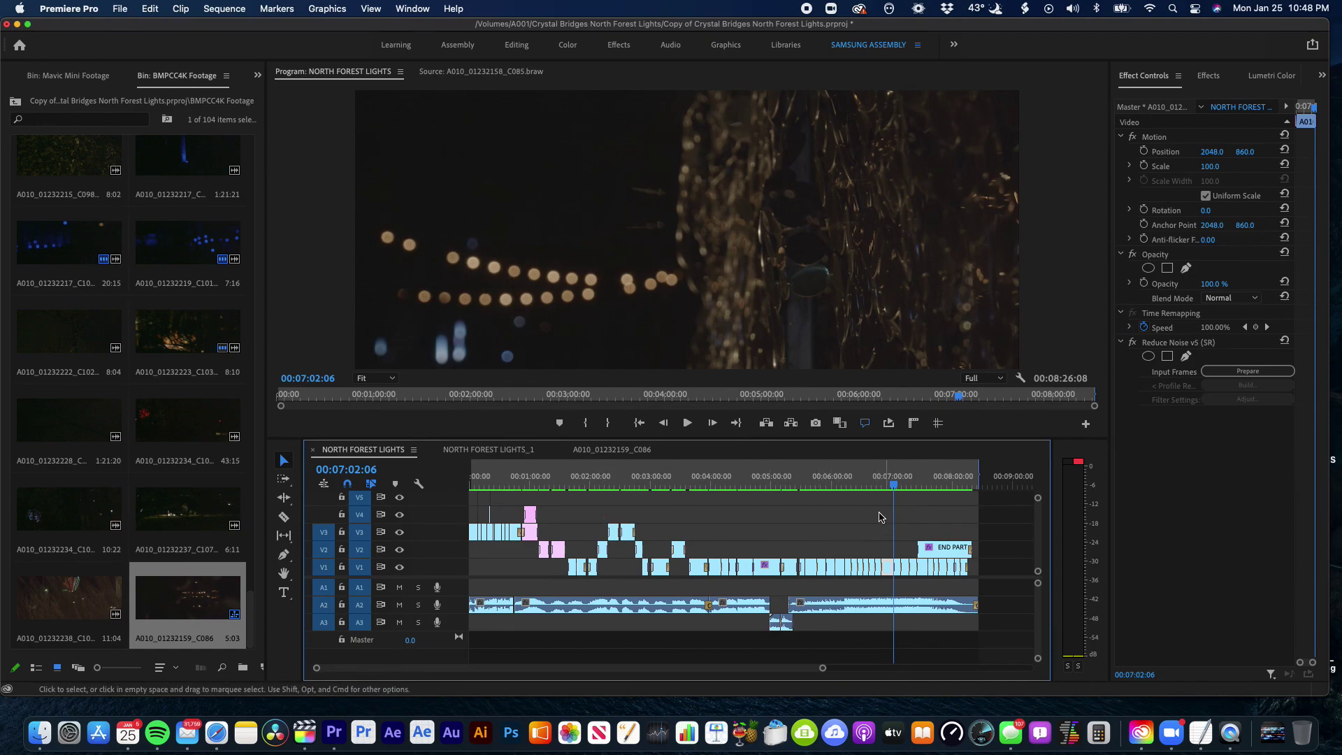
Compare the NORTH FOREST LIGHTS_1 frame at 00:03:09:04 with the Lumetri Color effect off and on
click(492, 451)
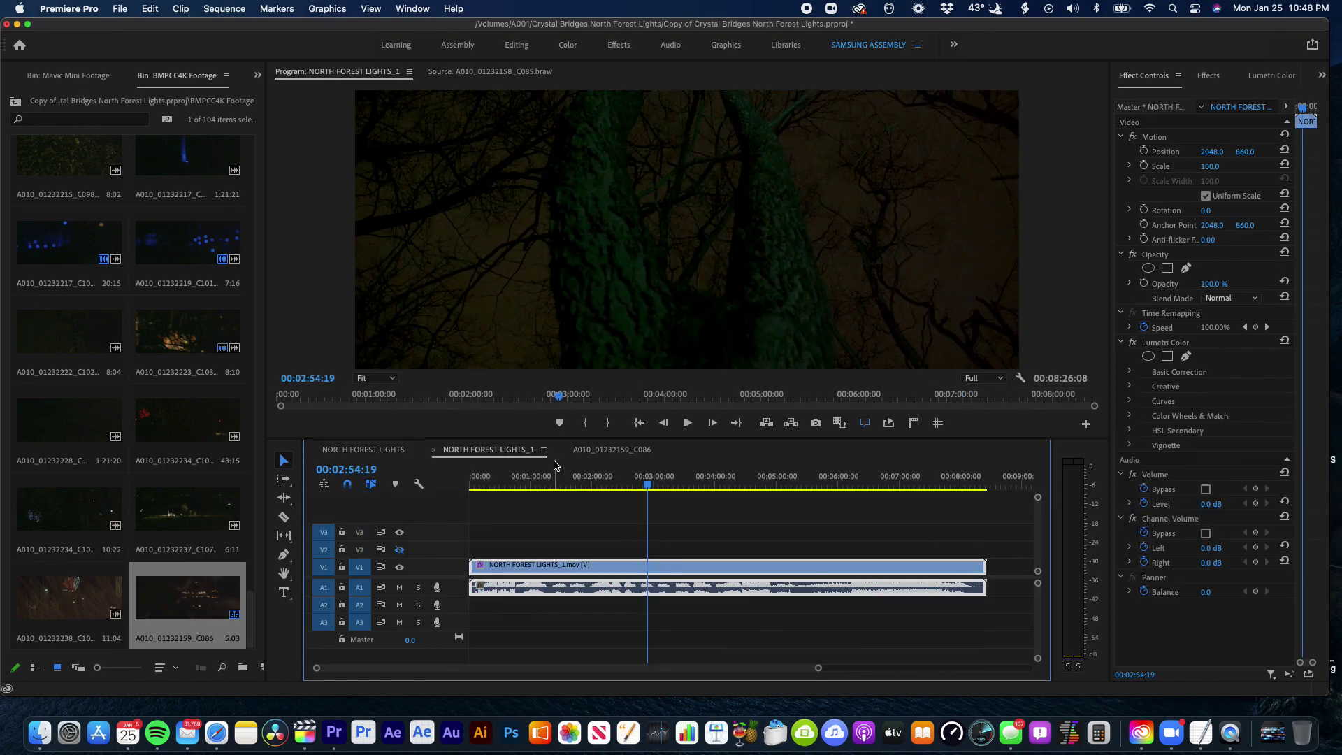
click(639, 483)
drag(639, 484, 663, 484)
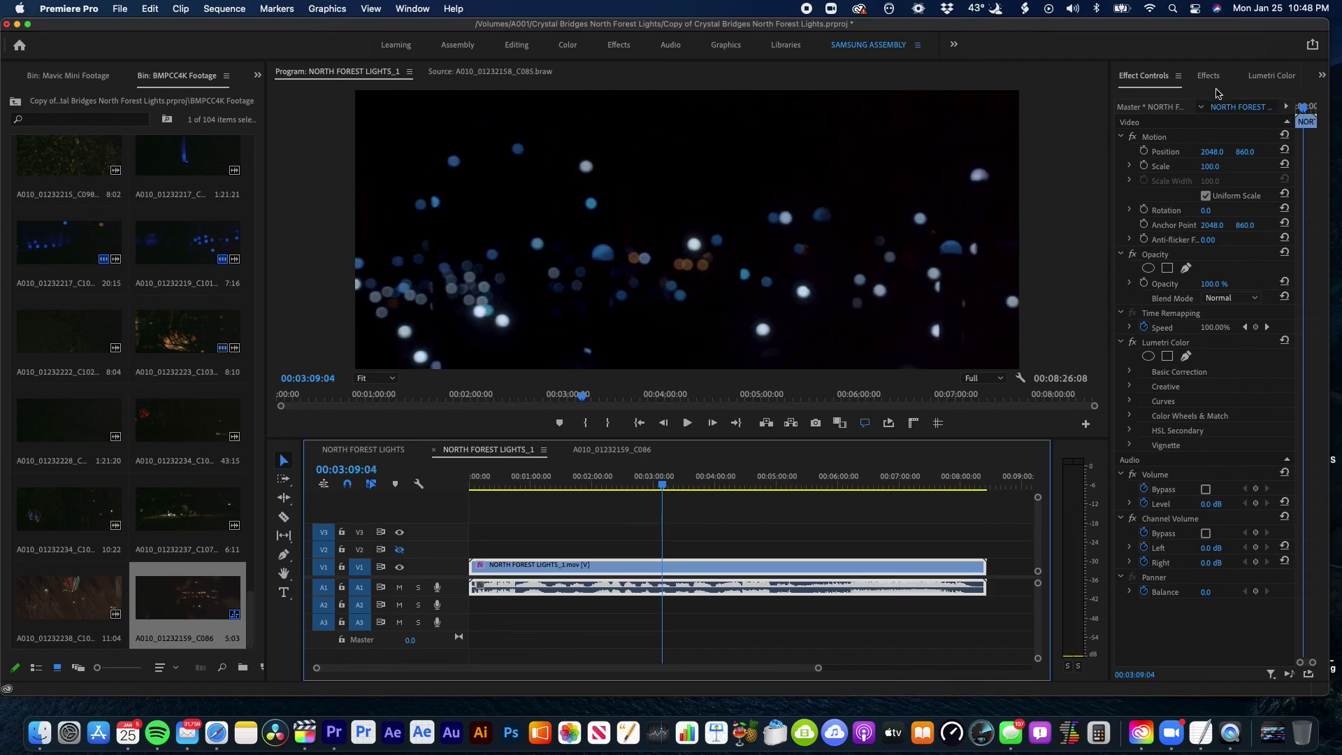
click(1133, 342)
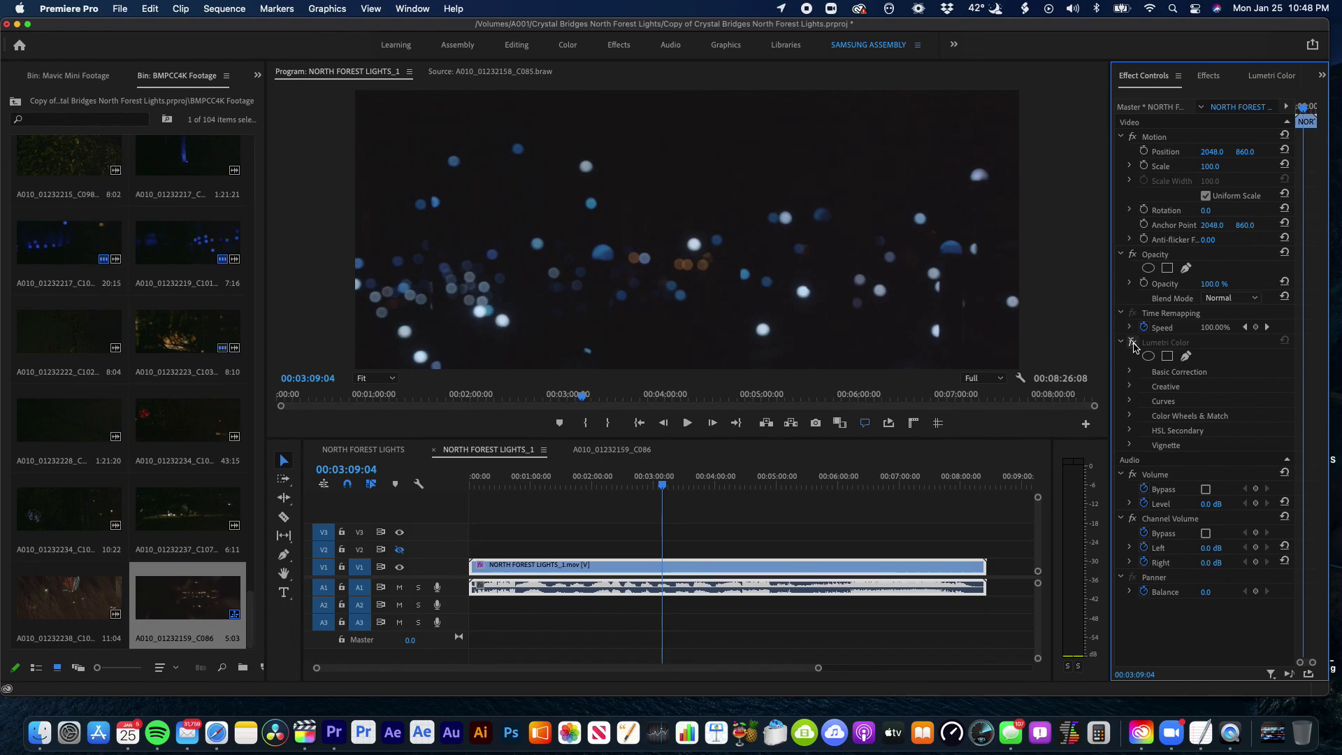
click(1133, 342)
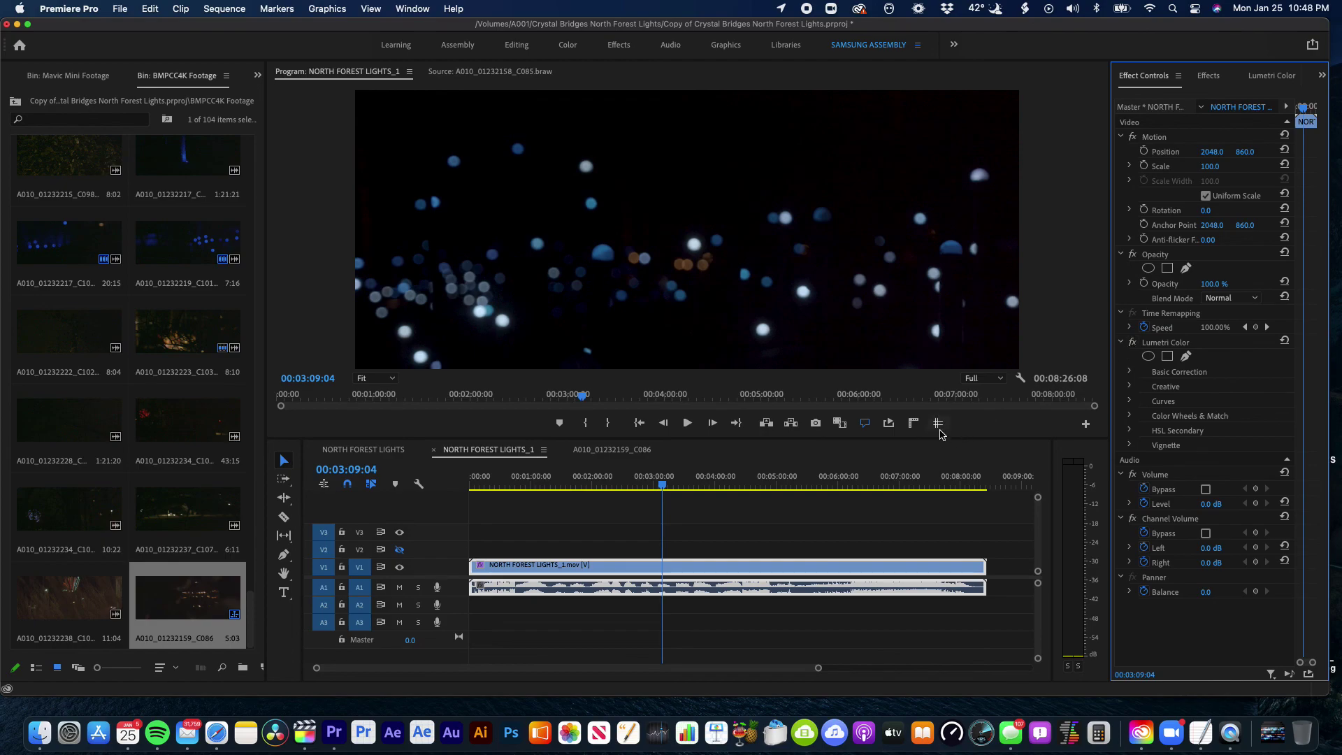
Play the graded NORTH FOREST LIGHTS_1 sequence from just before 00:03:09:04 and stop at 00:03:13:17
drag(662, 487, 657, 487)
key(space)
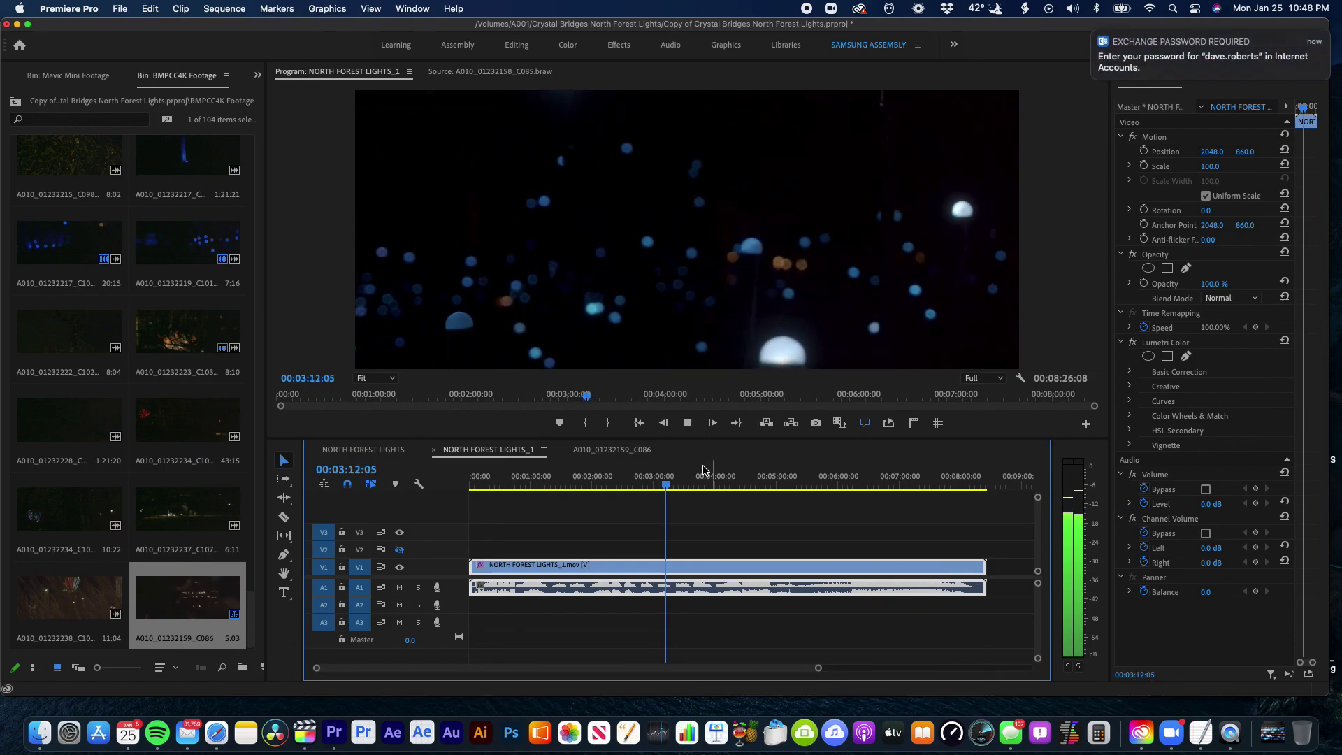
key(space)
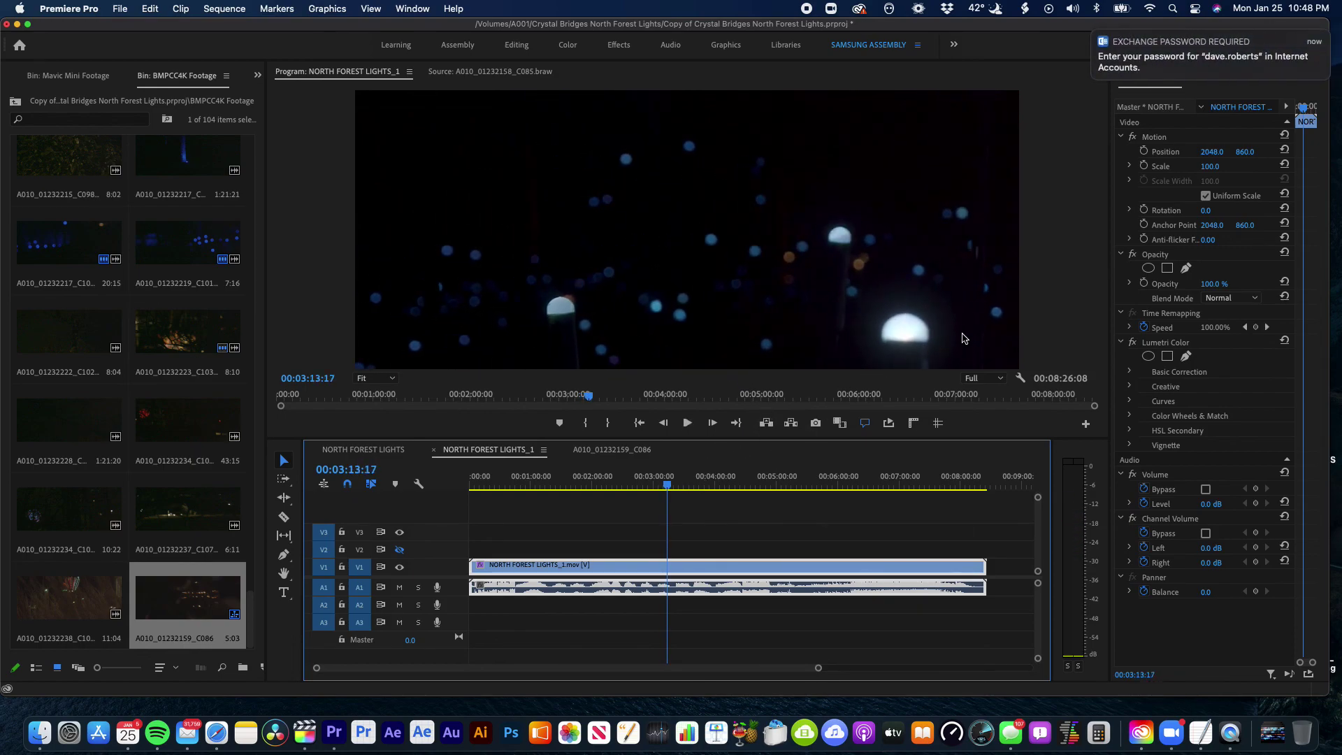
Return the NORTH FOREST LIGHTS_1 sequence to 00:03:10:13 and disable the clip's Lumetri Color effect
key(space)
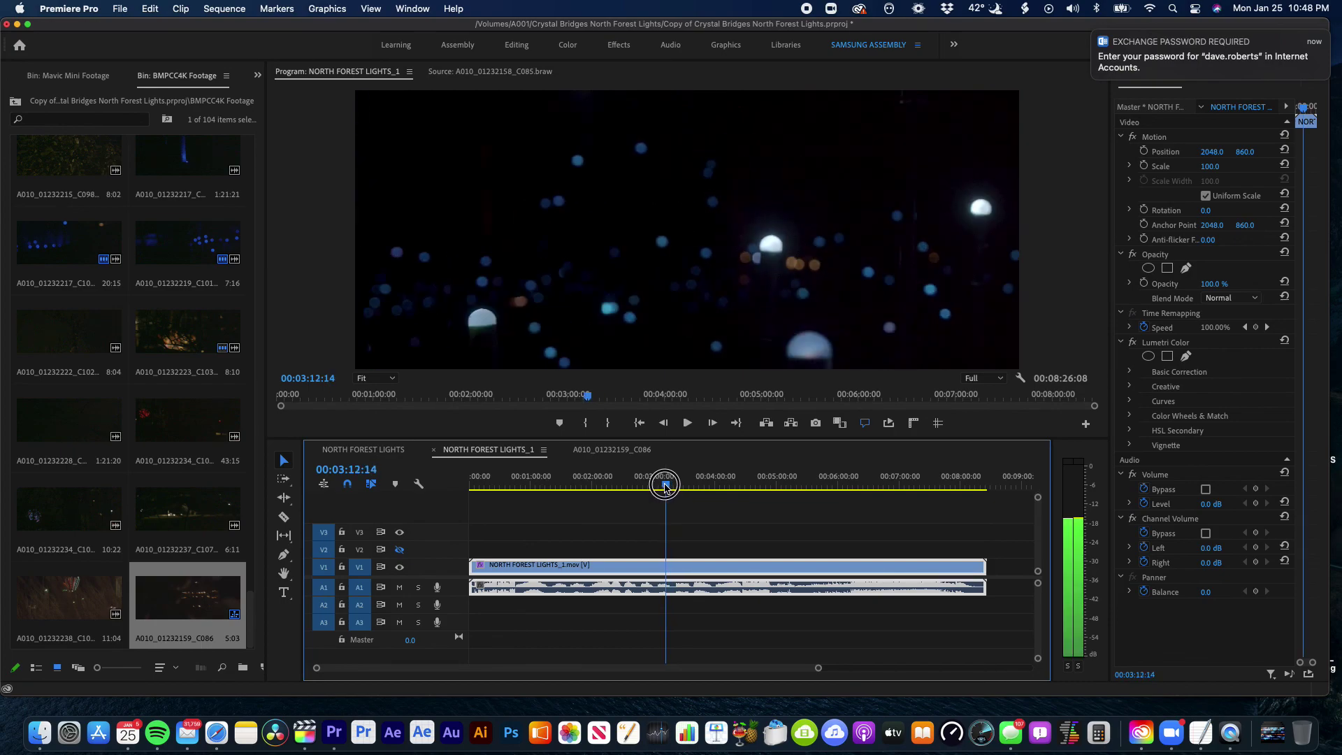
click(663, 485)
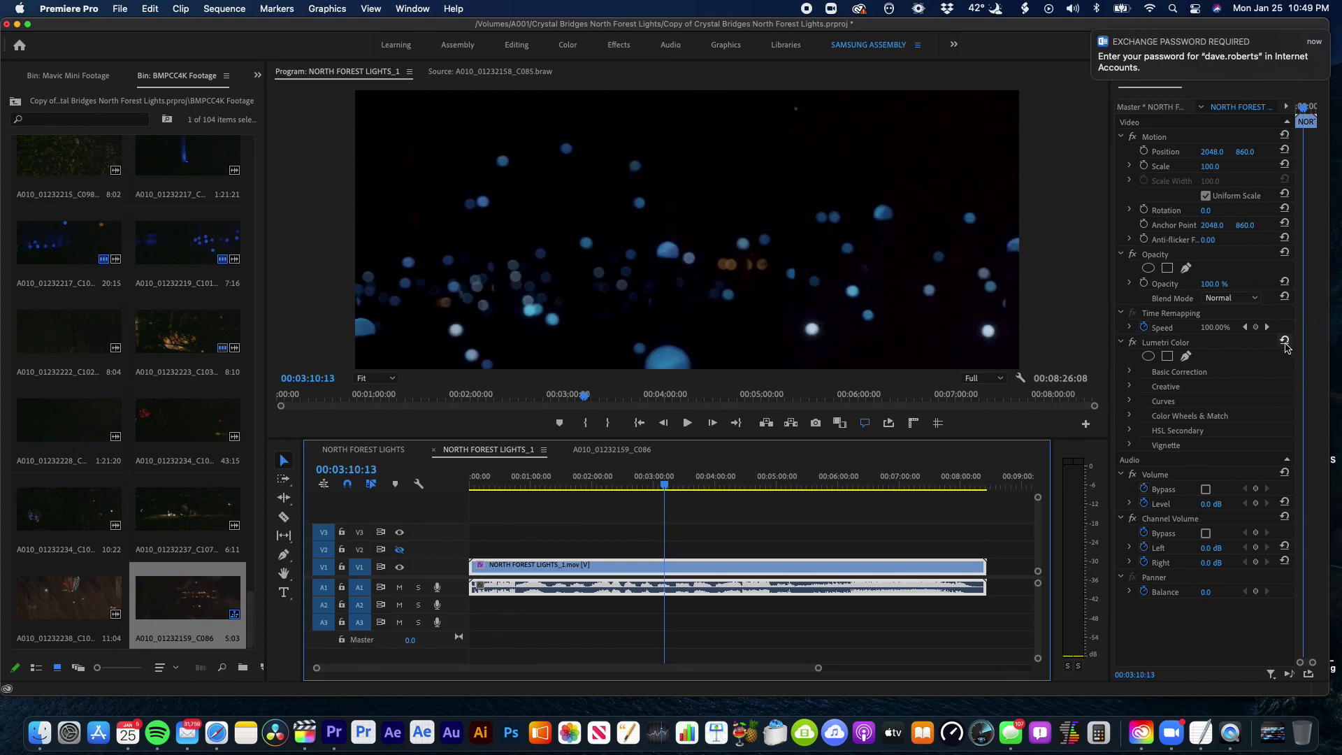
click(1133, 342)
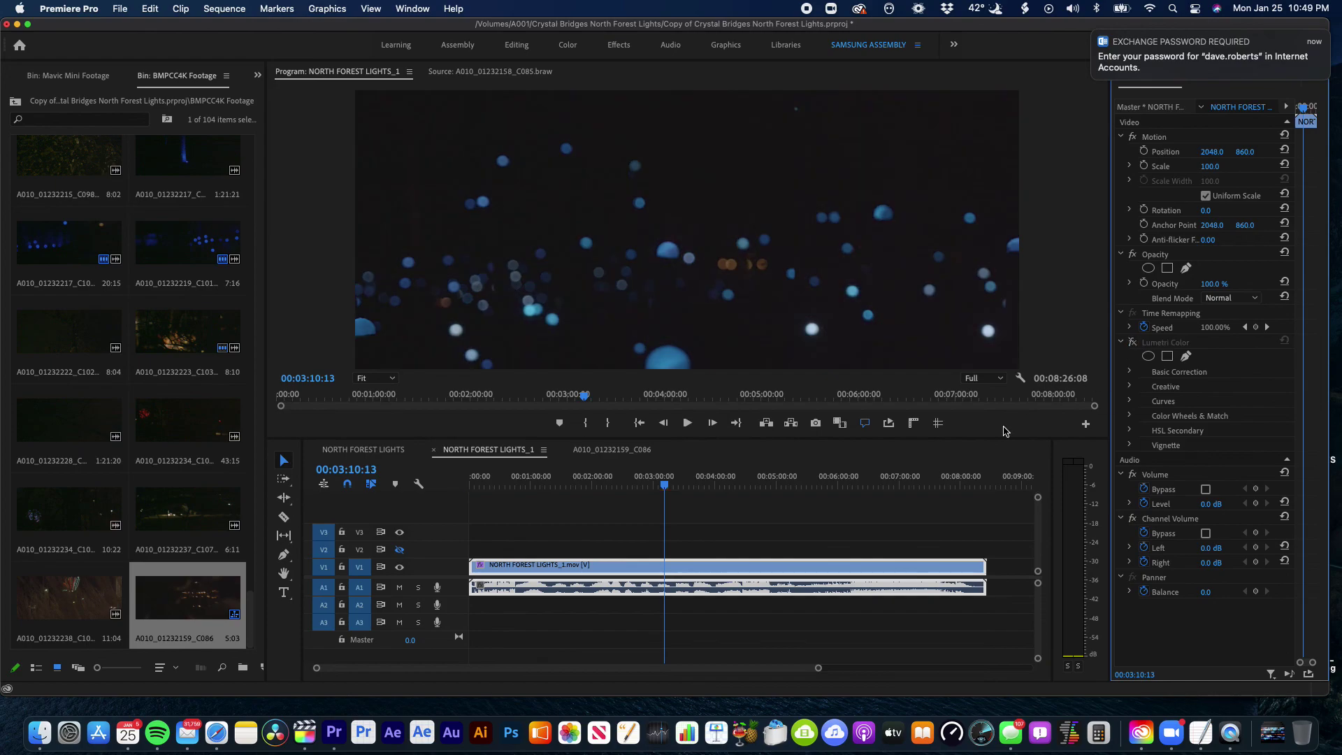
Play the ungraded NORTH FOREST LIGHTS_1 footage around 00:03:11:03, stop it and scrub ahead to check the raised blacks
click(659, 489)
key(space)
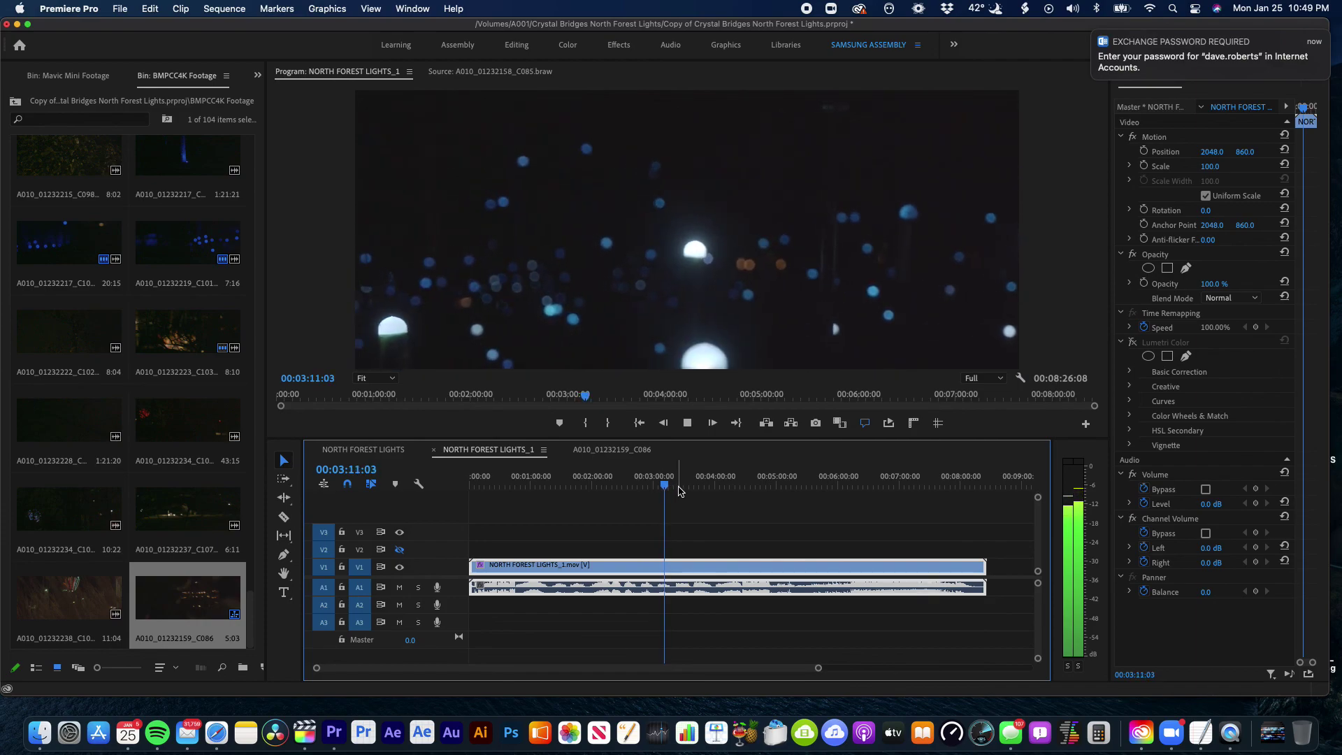
key(space)
mouse_move(664, 487)
mouse_down()
mouse_move(635, 485)
mouse_move(682, 487)
mouse_up()
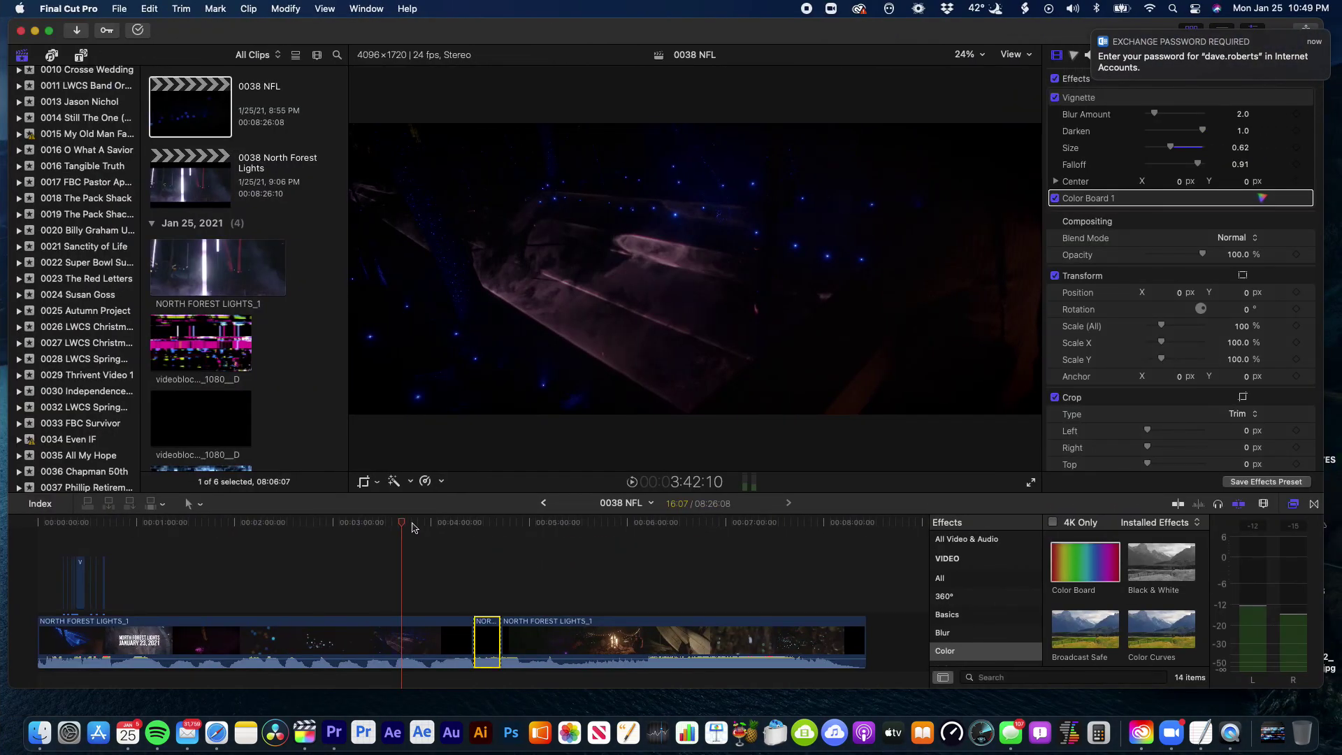
In Final Cut Pro, go to 3:03:13 in 0038 NFL and show the first NORTH FOREST LIGHTS_1 clip's Color Board exposure settings
drag(413, 527, 339, 536)
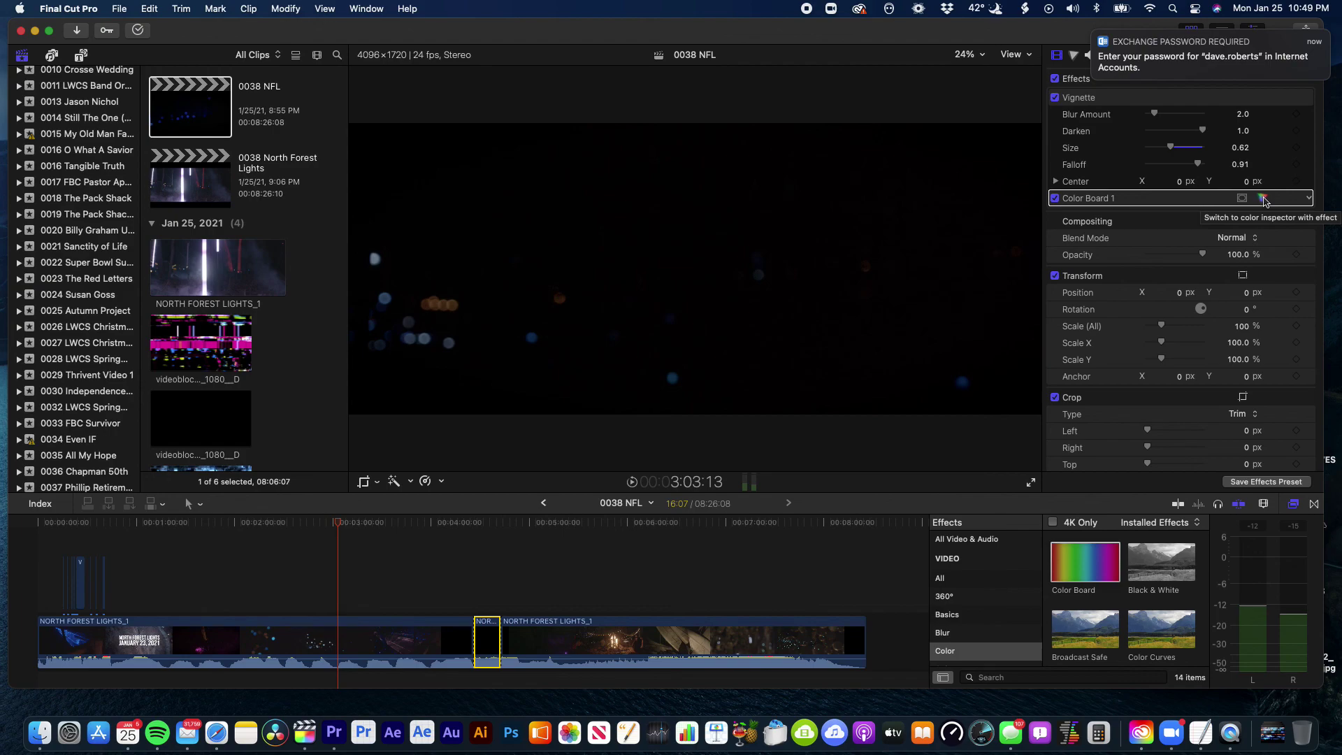
click(398, 640)
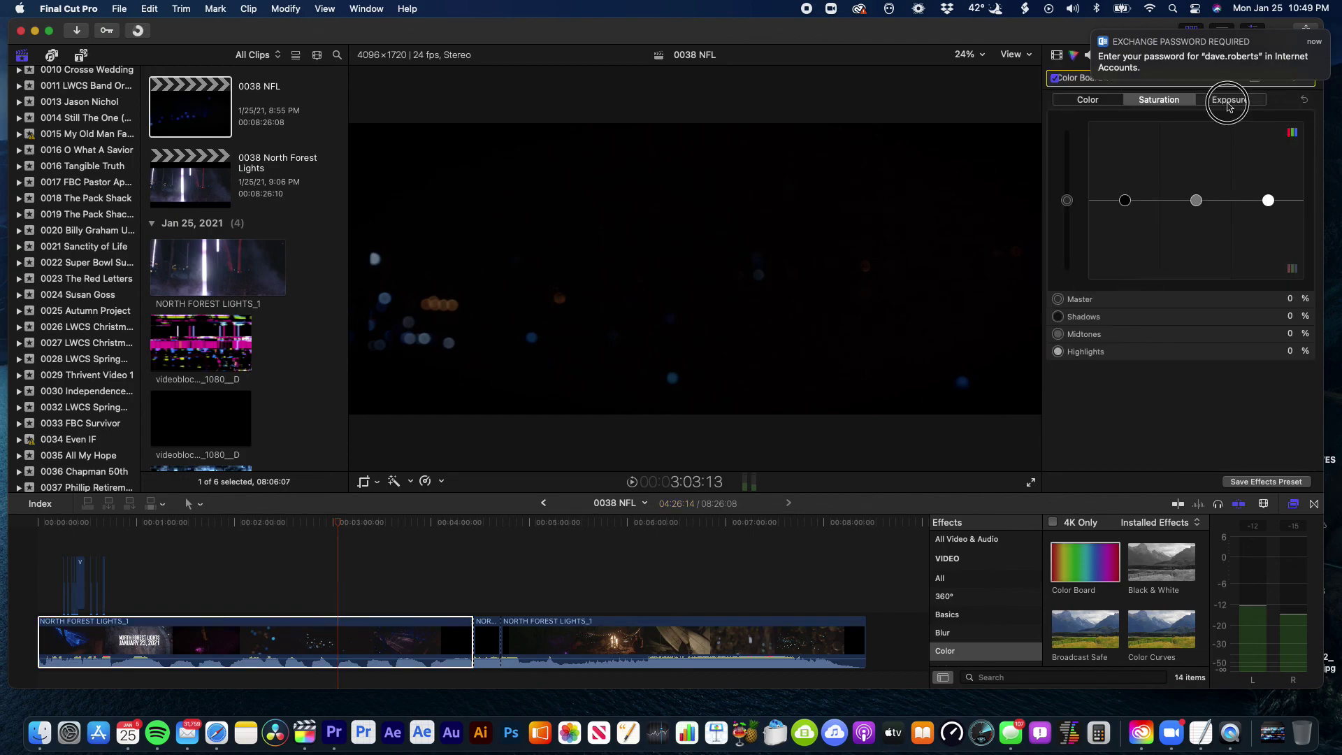
click(1229, 102)
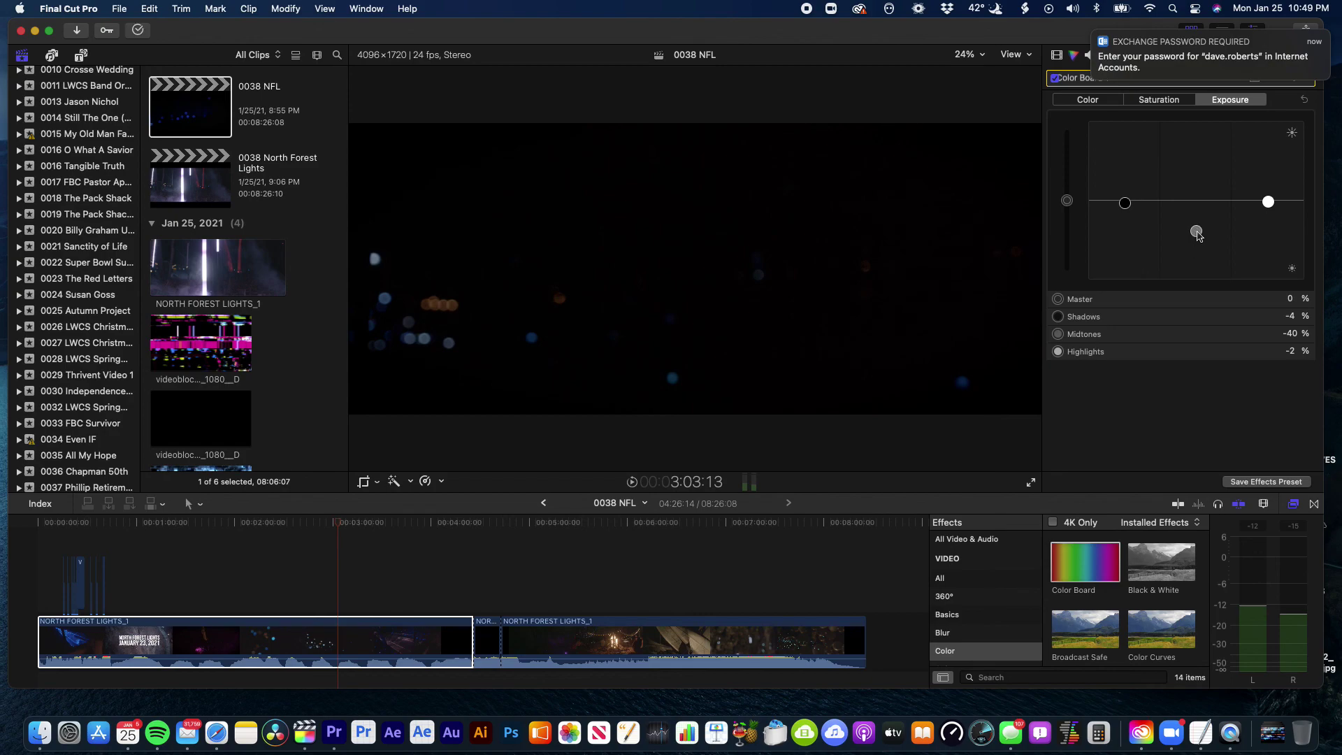
Review the opening of the 0038 NFL timeline from its start through the title at 1:02:18
drag(340, 529, 32, 543)
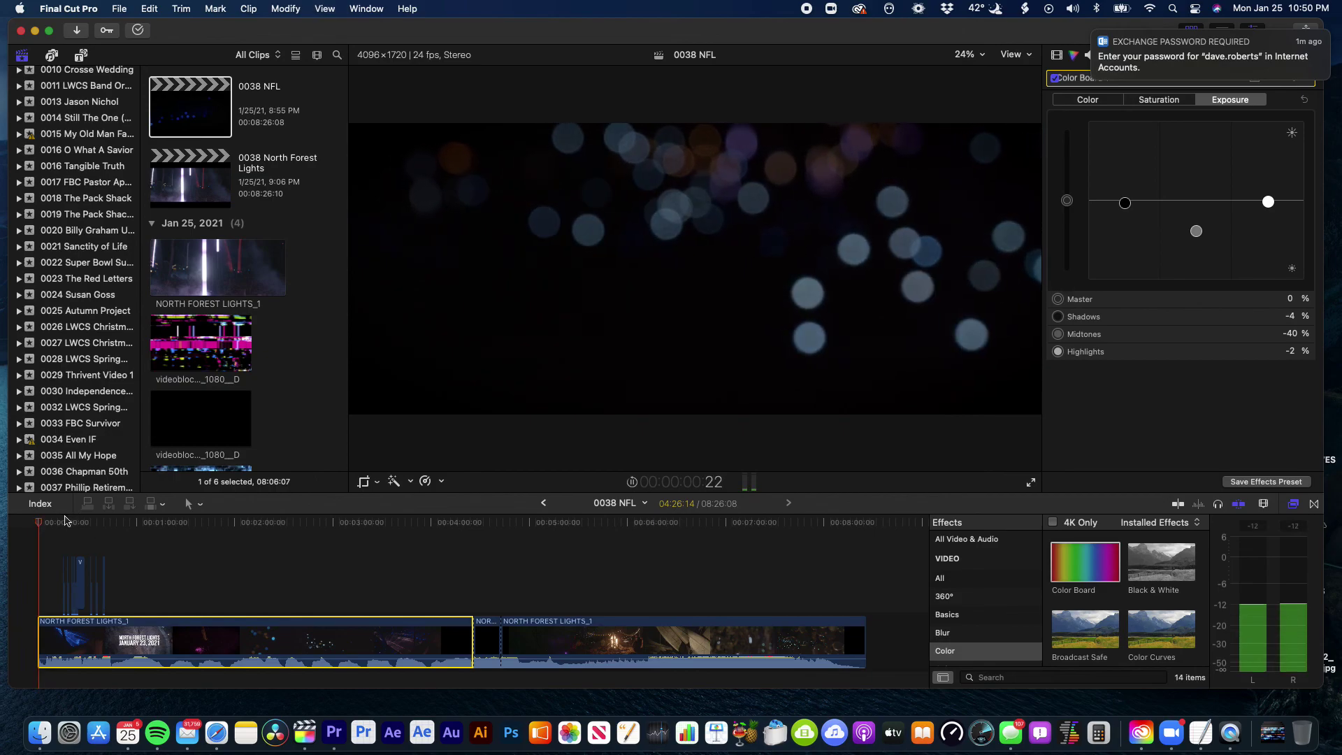
click(62, 527)
drag(62, 527, 134, 546)
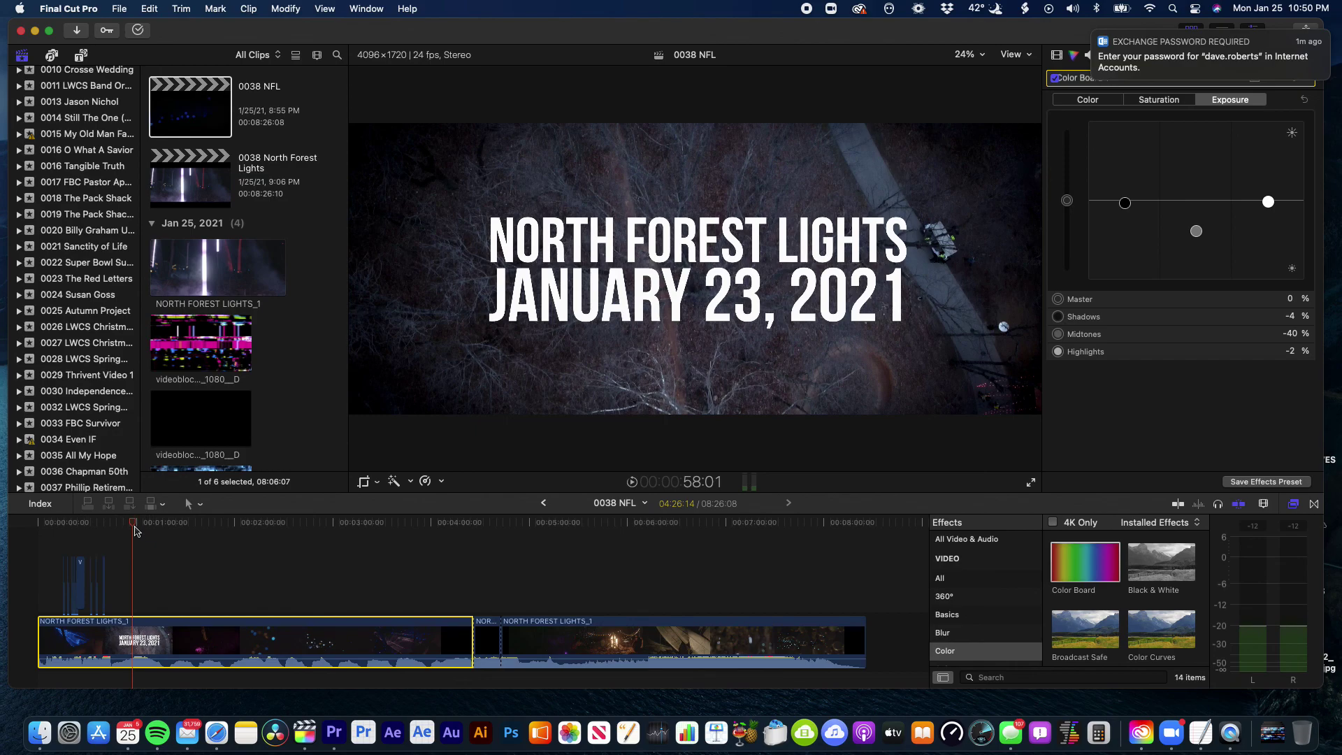
click(136, 528)
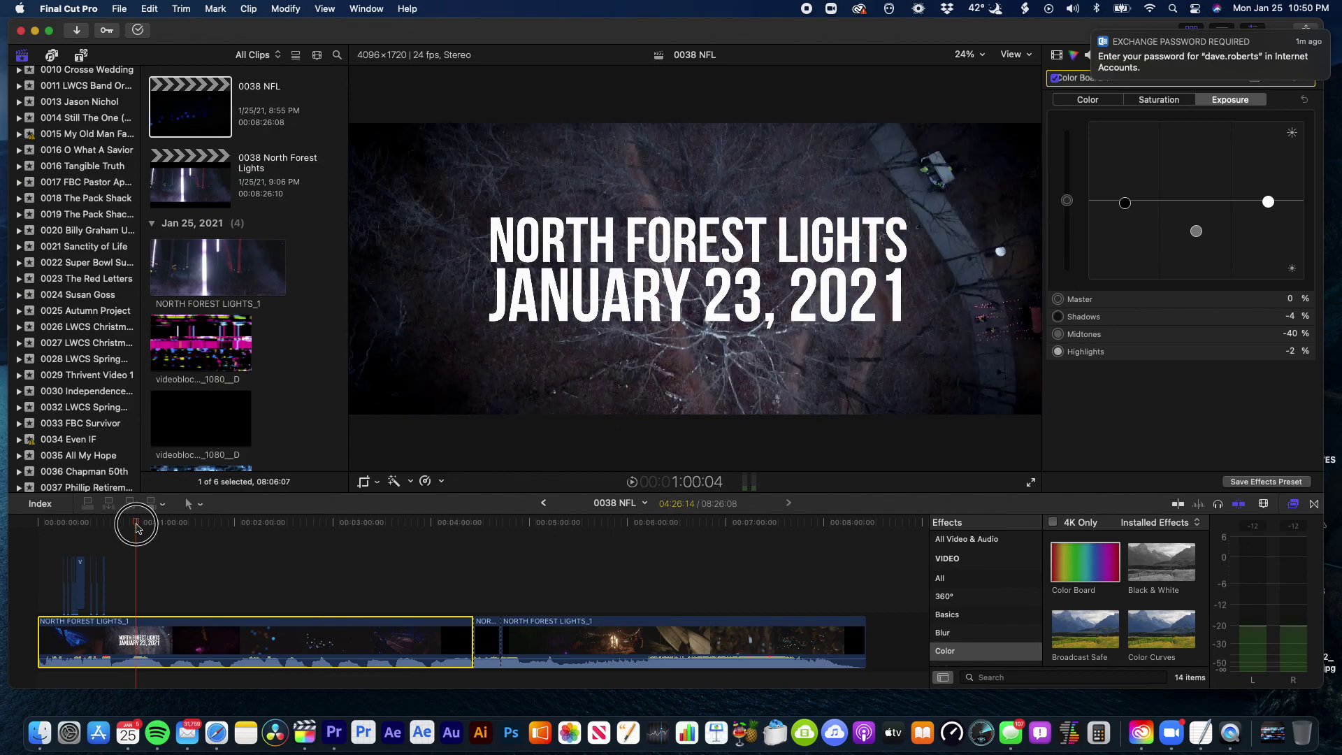
drag(136, 528, 140, 528)
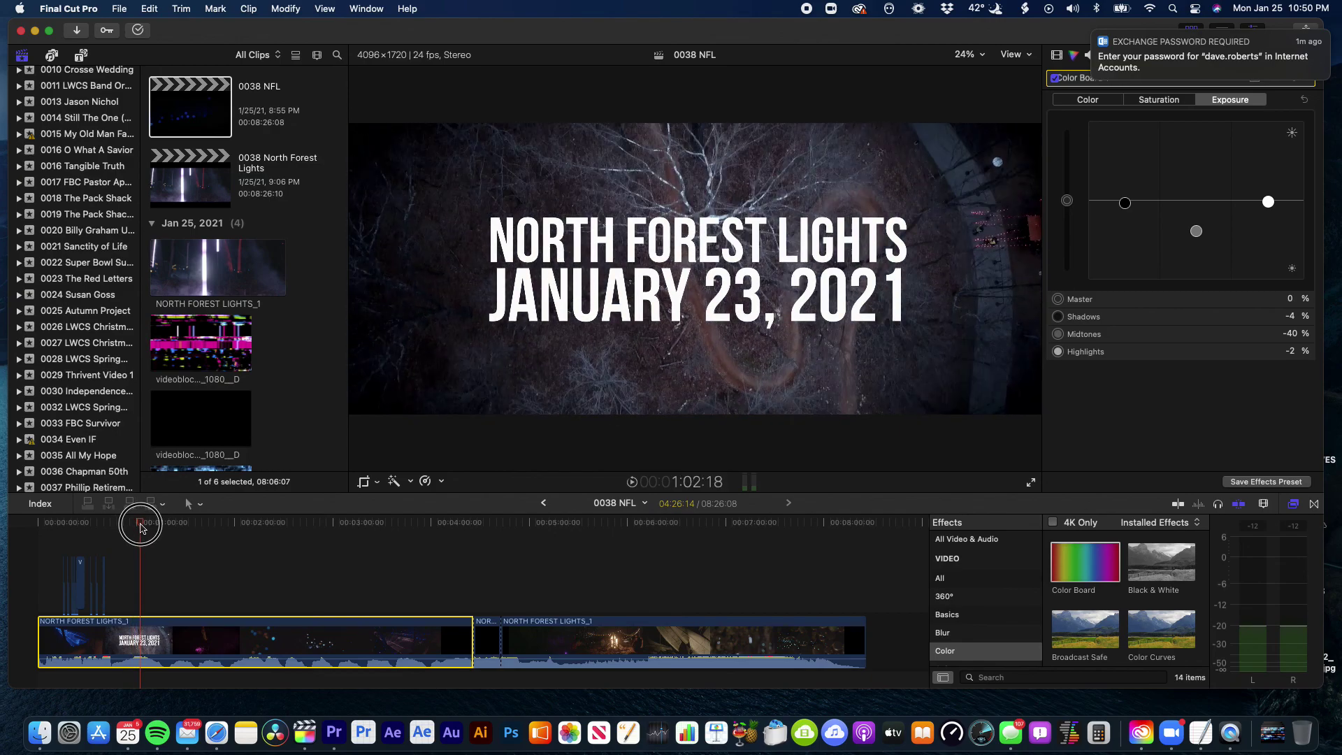
Scrub the 0038 NFL timeline past 3:18:16 and the bonfire shot at 5:54:08, and play the leaf sculpture shot near 6:25:18
drag(145, 529, 362, 526)
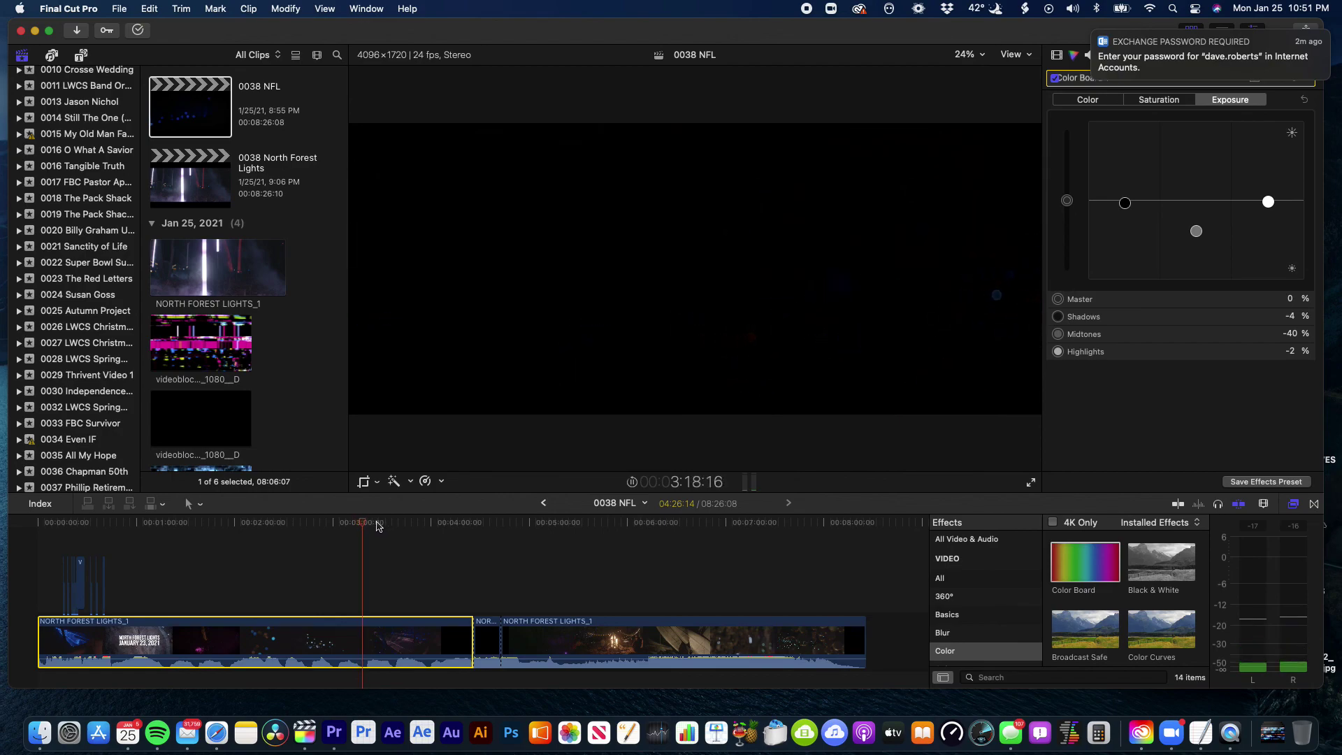
drag(369, 526, 619, 517)
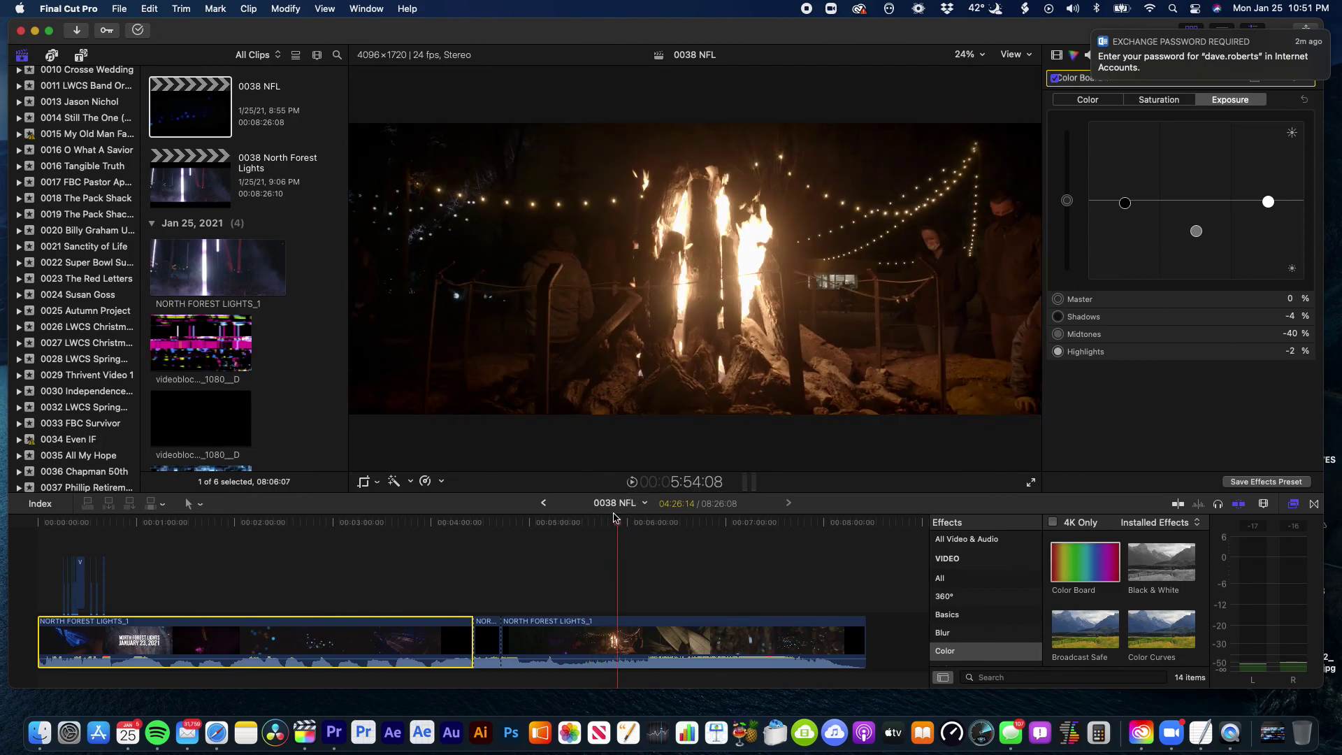
drag(618, 524, 635, 526)
drag(636, 525, 666, 529)
key(space)
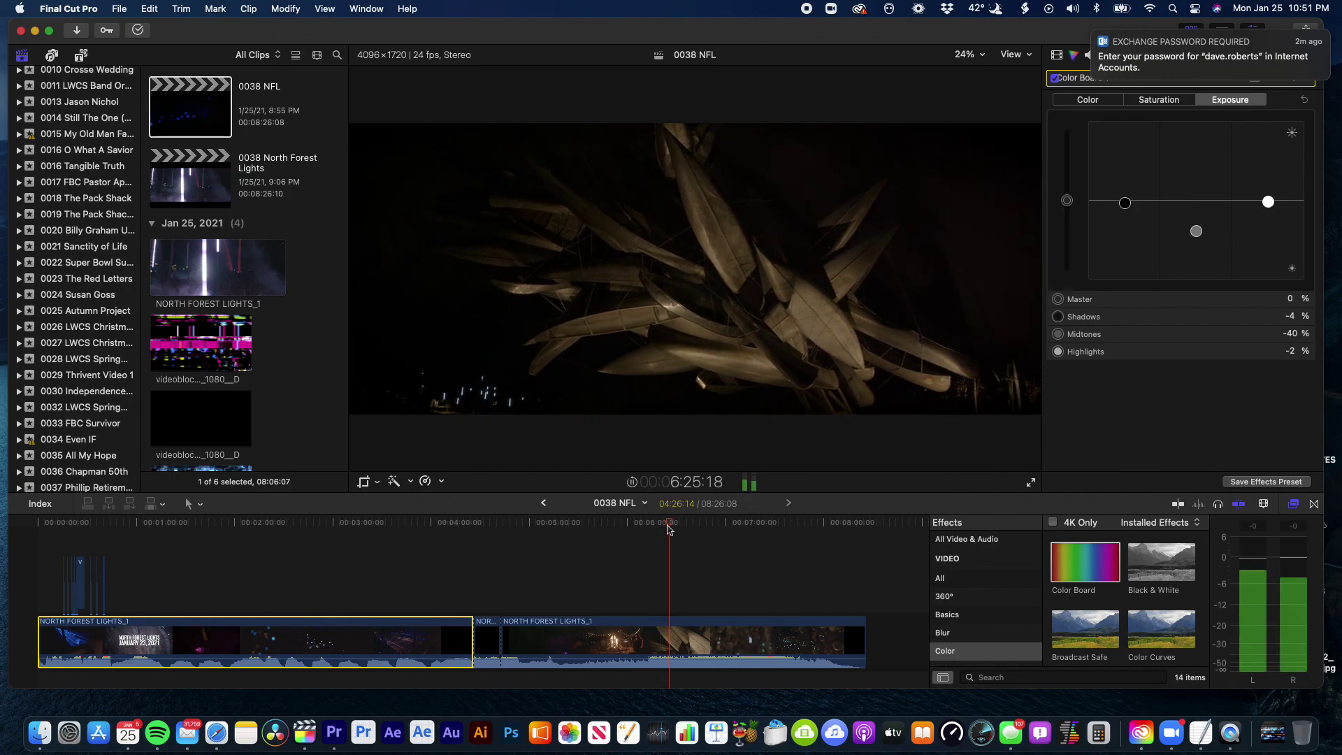